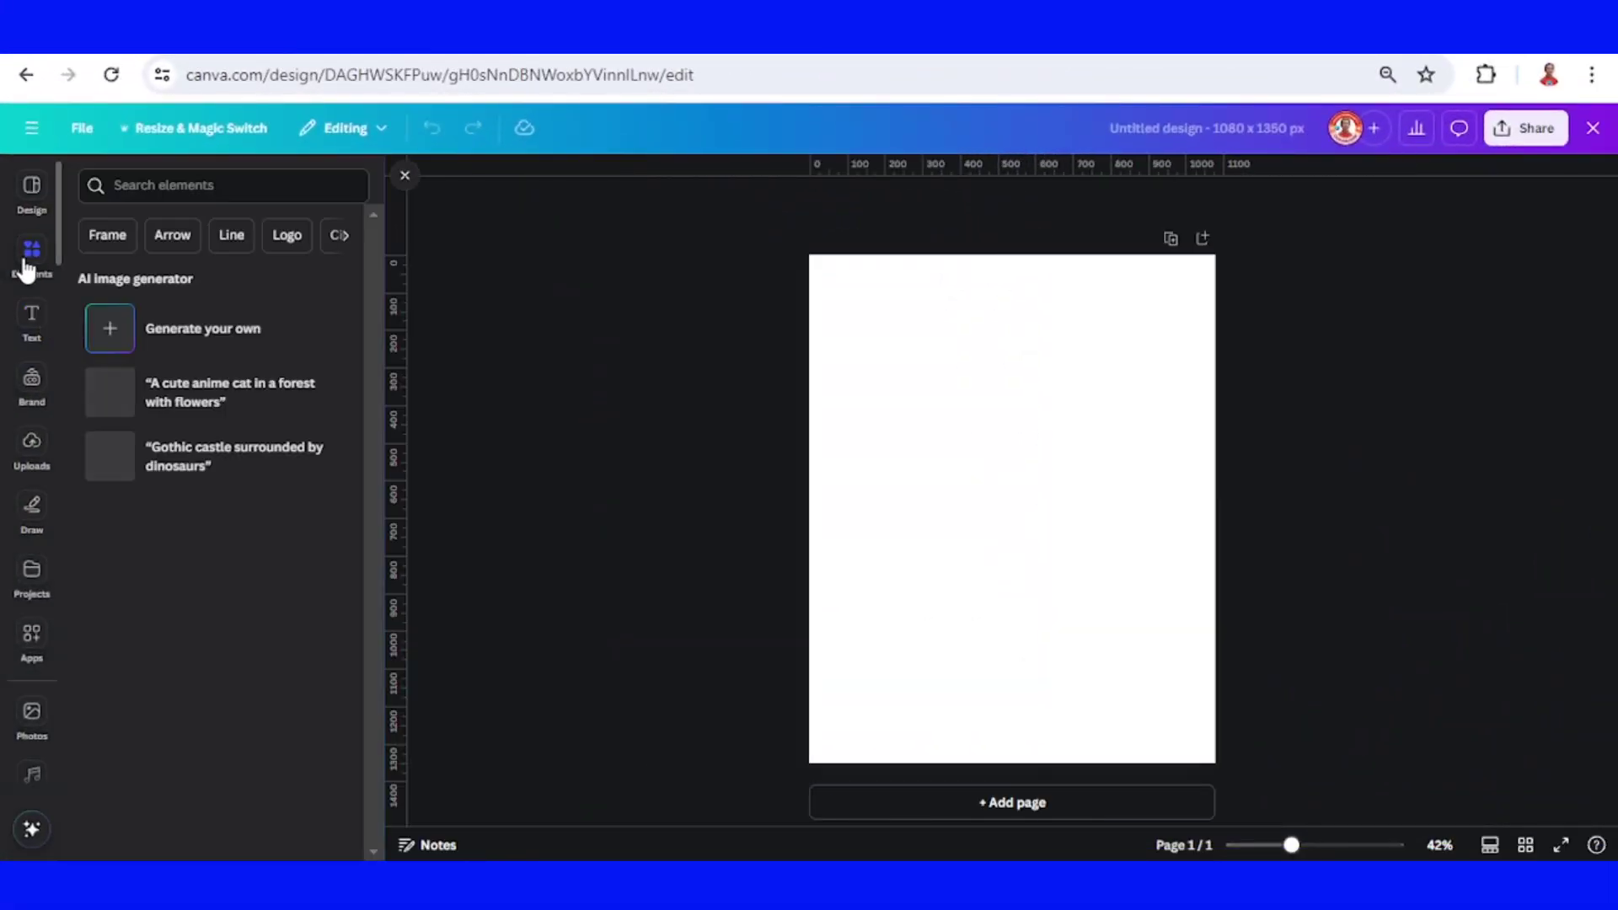
# Add the sky-with-clouds image from Recently used and set it as the page background
pyautogui.click(333, 284)
pyautogui.click(185, 447)
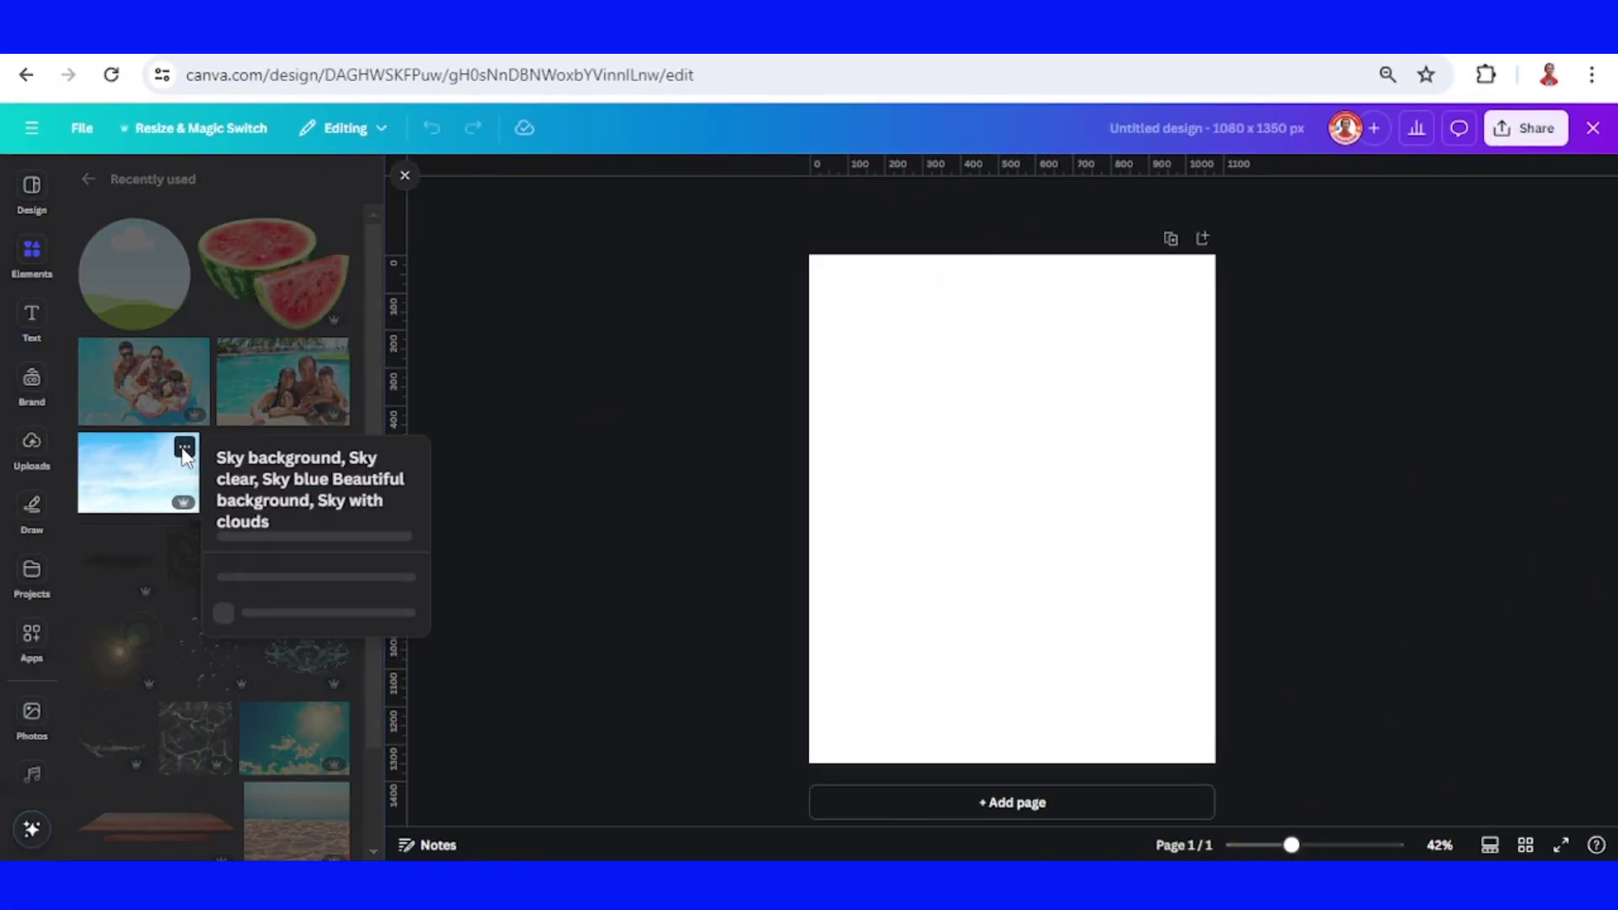
pyautogui.click(140, 477)
pyautogui.click(152, 473)
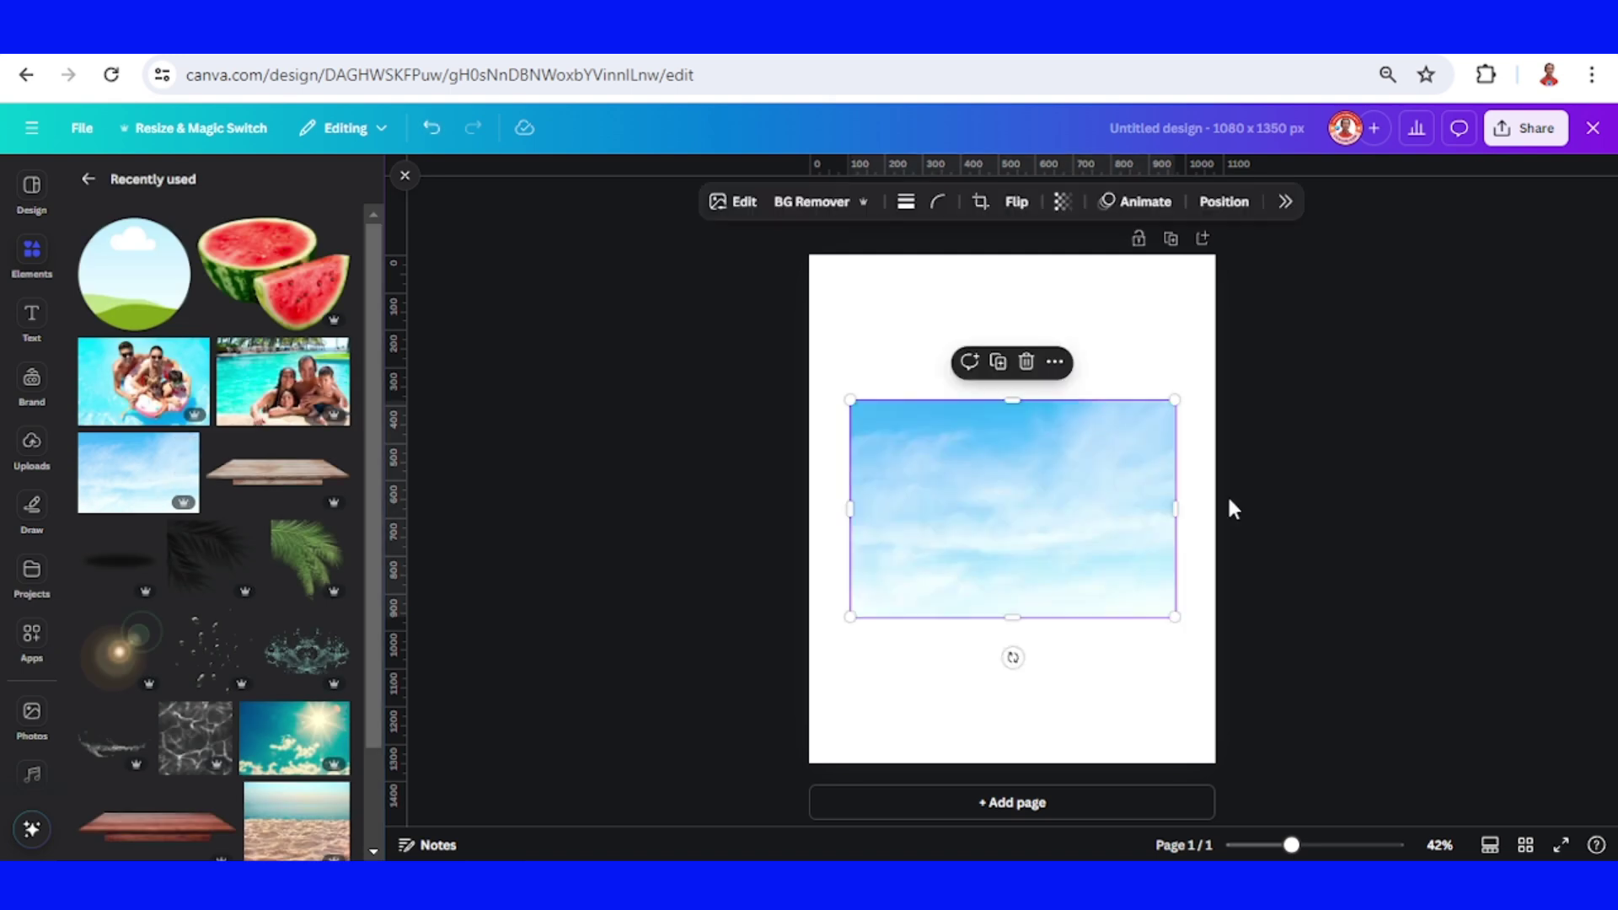
pyautogui.rightClick(1087, 498)
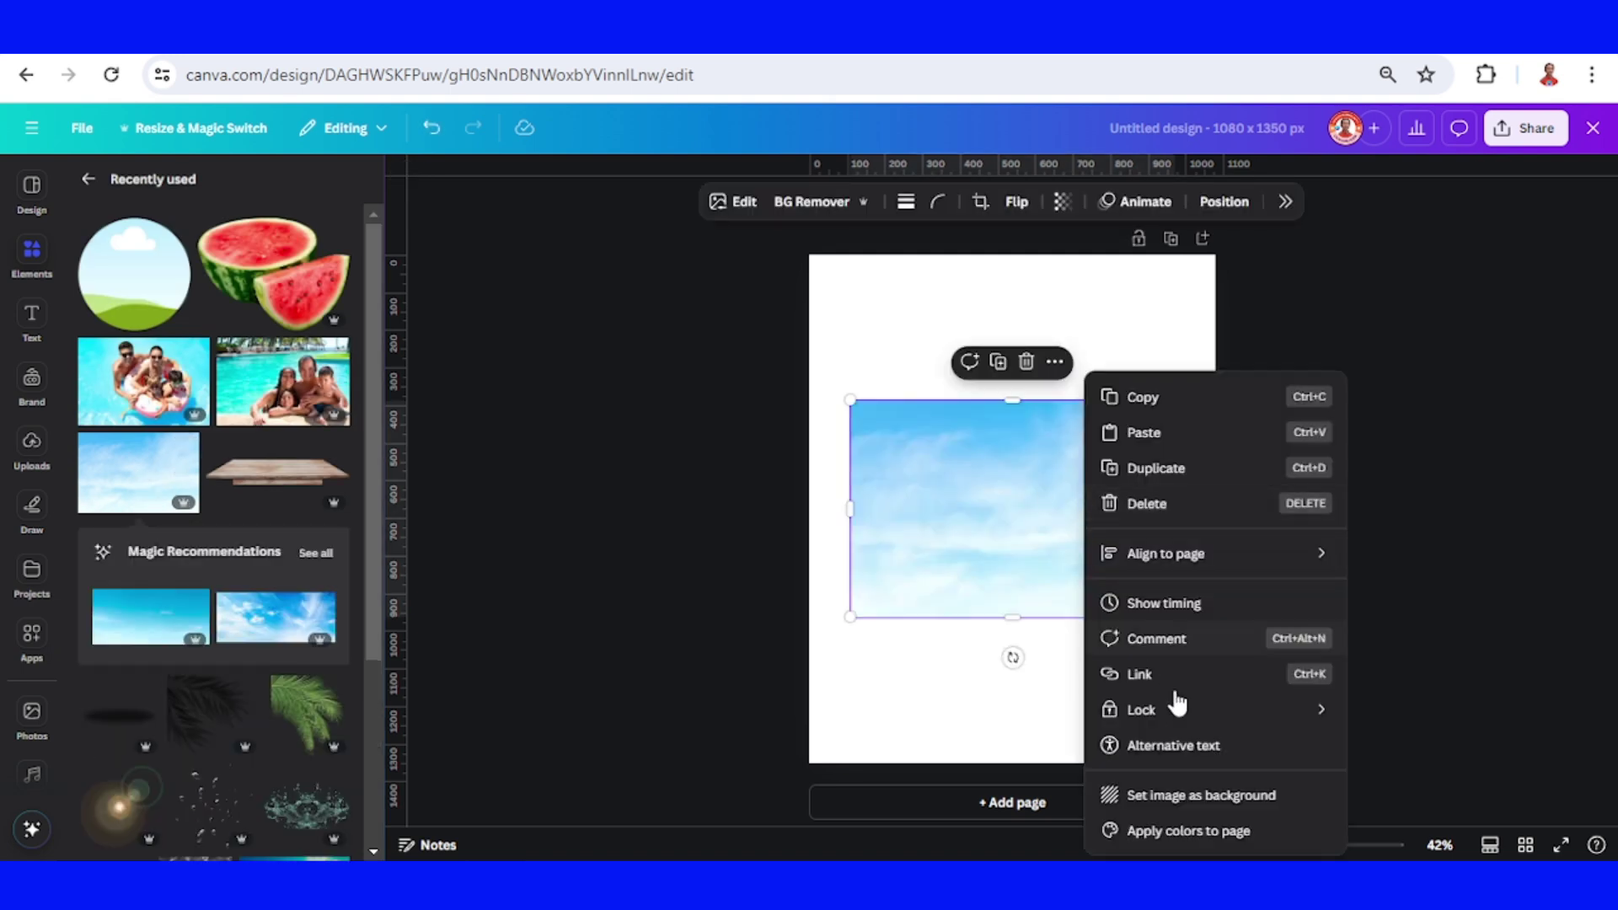
pyautogui.click(1201, 795)
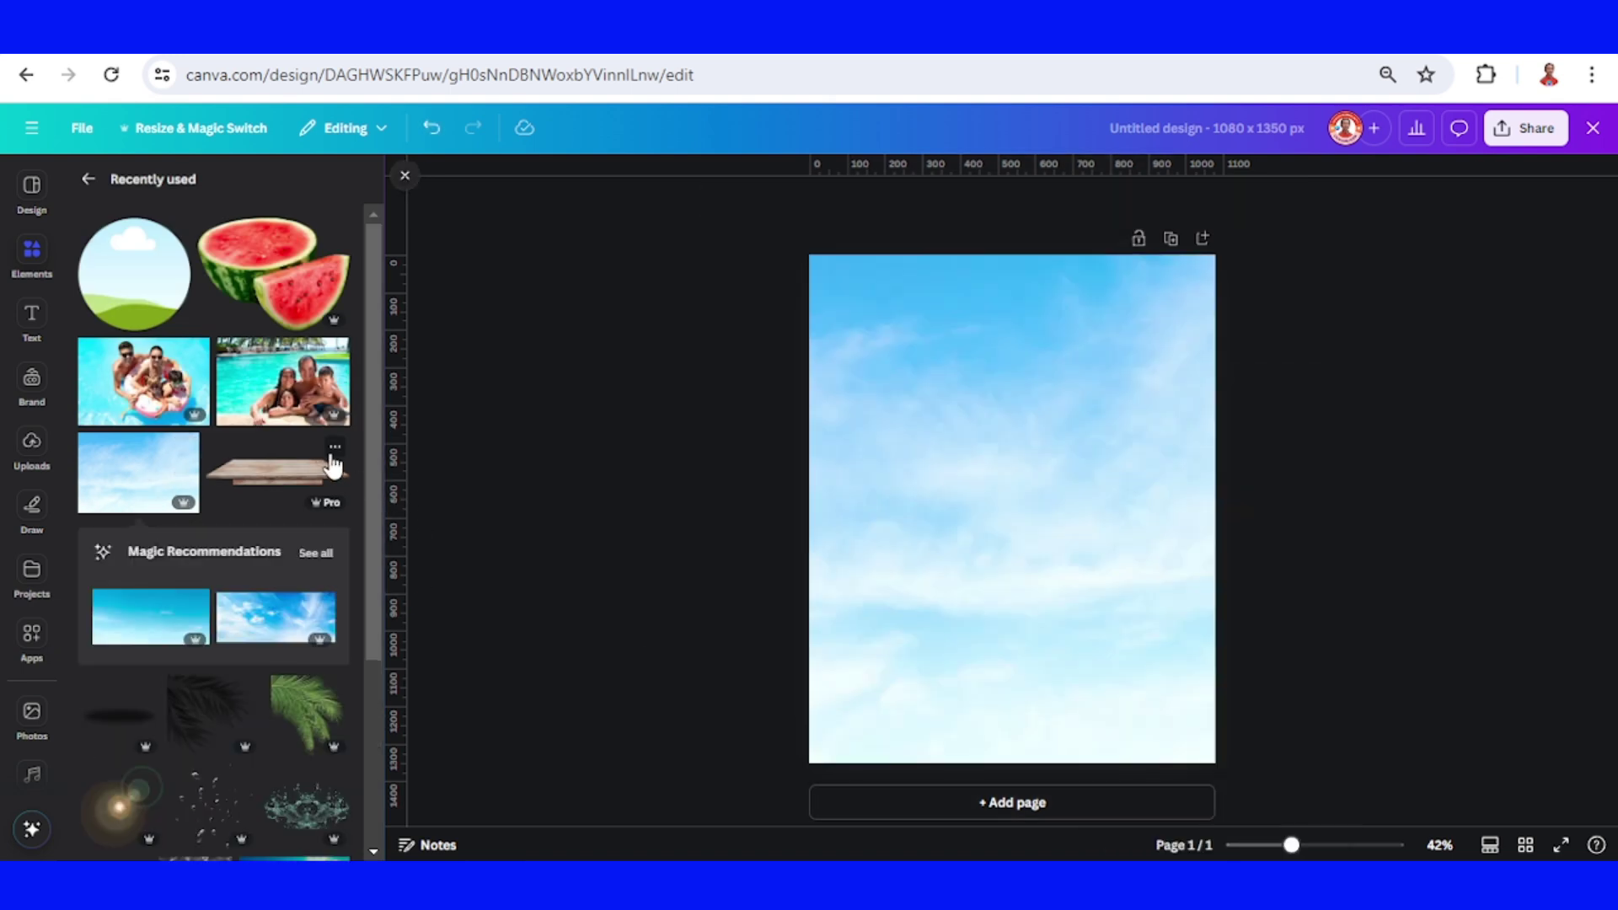
# Add the wooden table image low on the page, stretched to the right and bottom edges
pyautogui.click(333, 449)
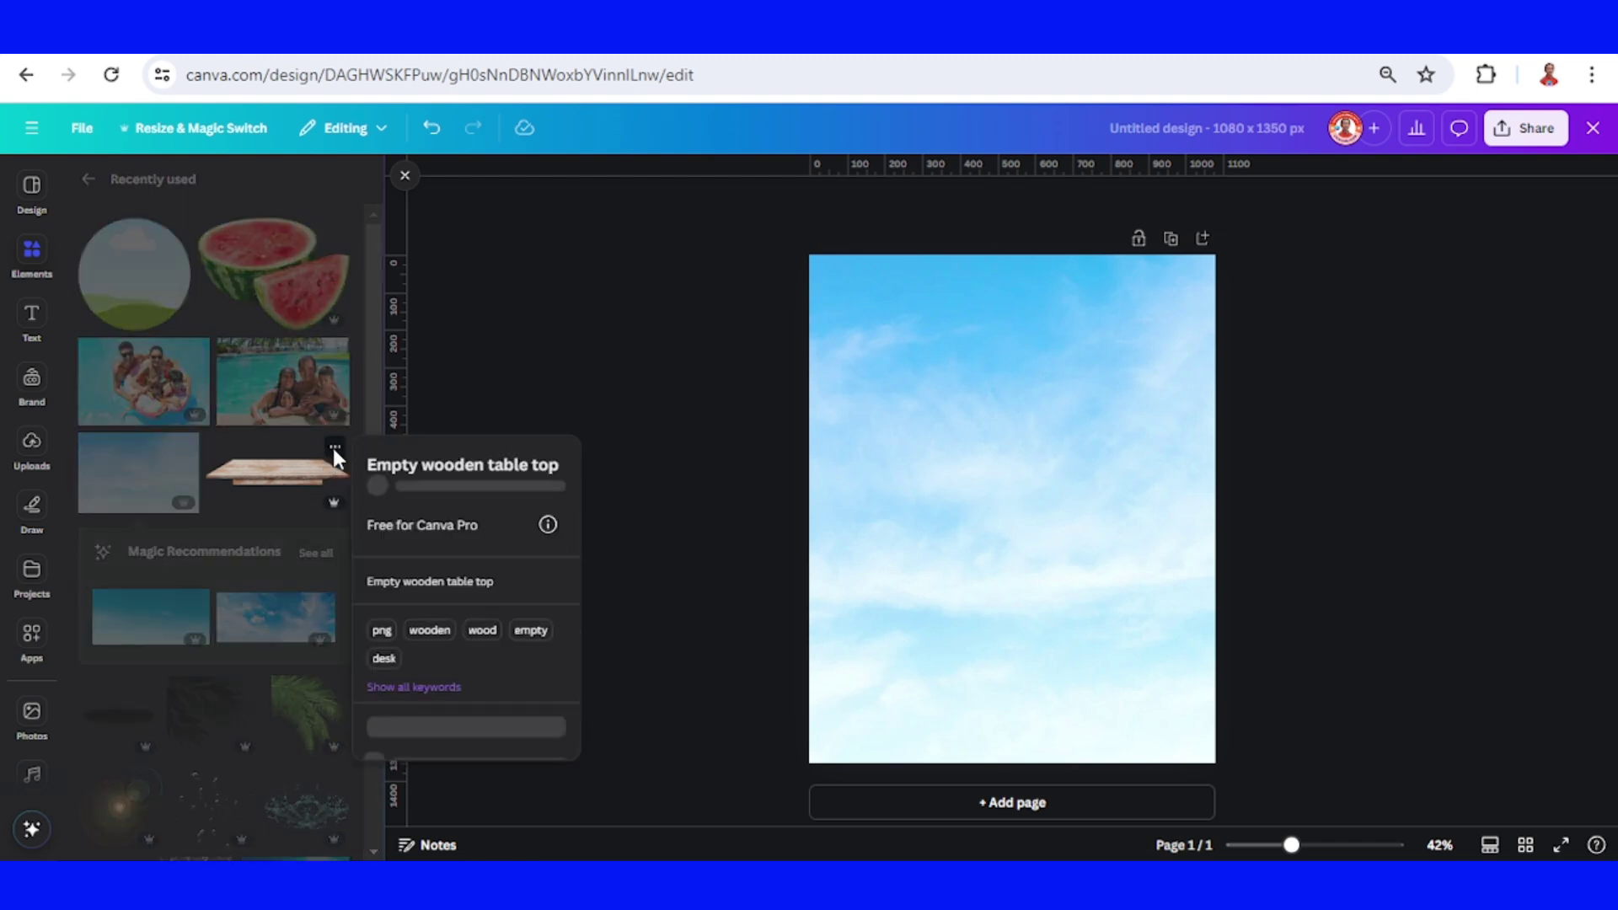
pyautogui.click(293, 485)
pyautogui.moveTo(1032, 476); pyautogui.dragTo(999, 585)
pyautogui.moveTo(1183, 596); pyautogui.dragTo(1222, 596)
pyautogui.moveTo(1006, 616); pyautogui.dragTo(1011, 779)
# Add the half-and-slice watermelon image and set it down on the tabletop
pyautogui.click(334, 235)
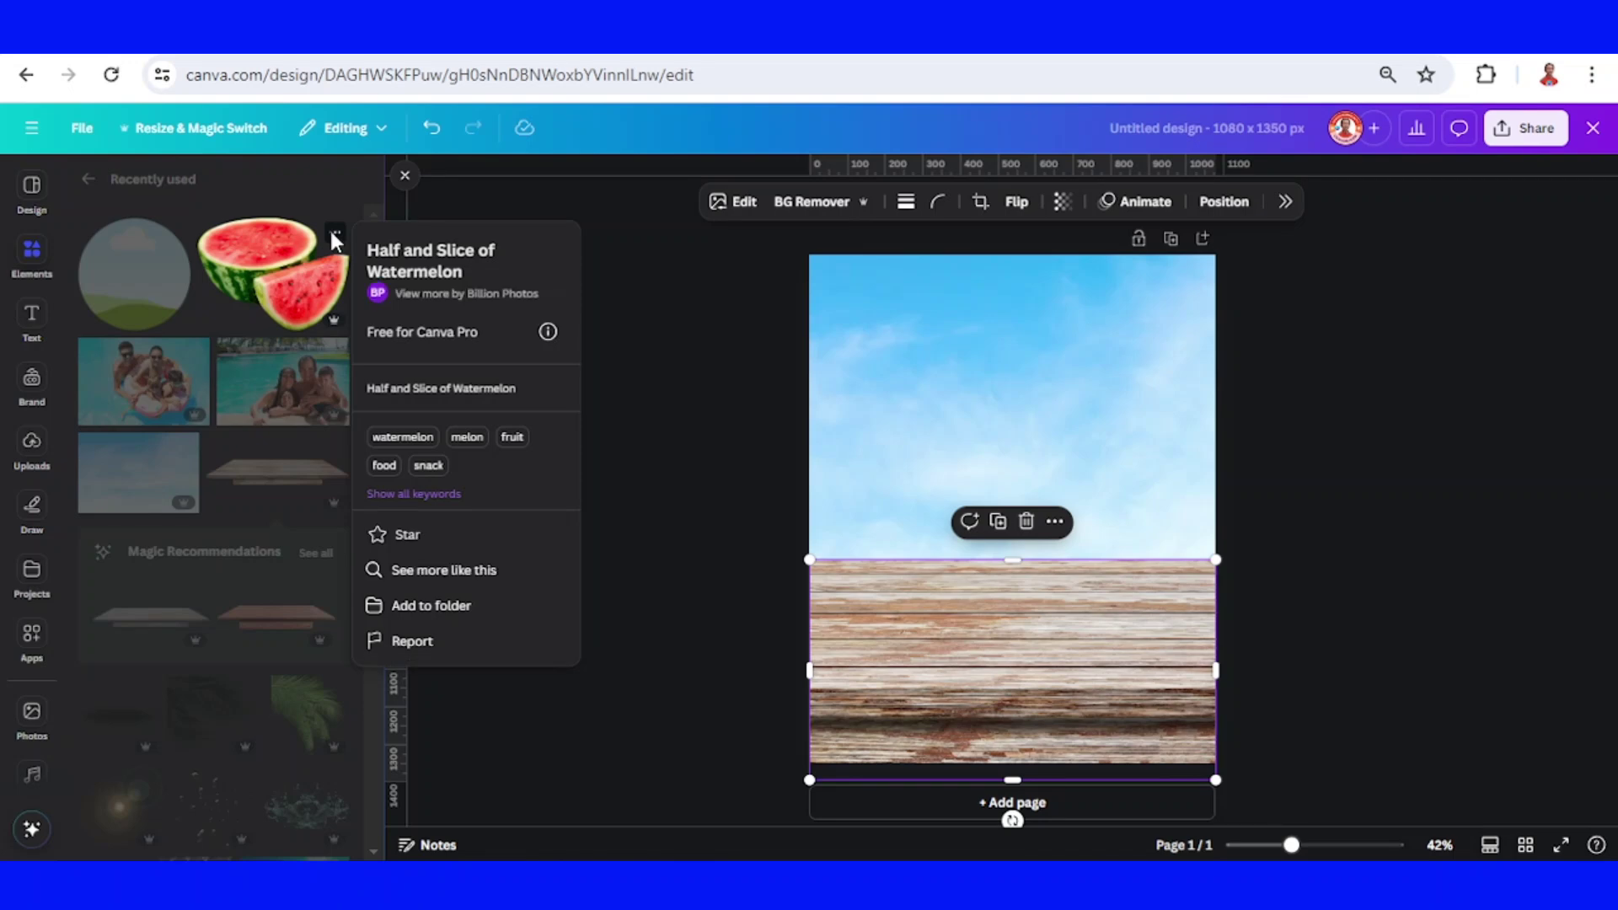
pyautogui.click(298, 280)
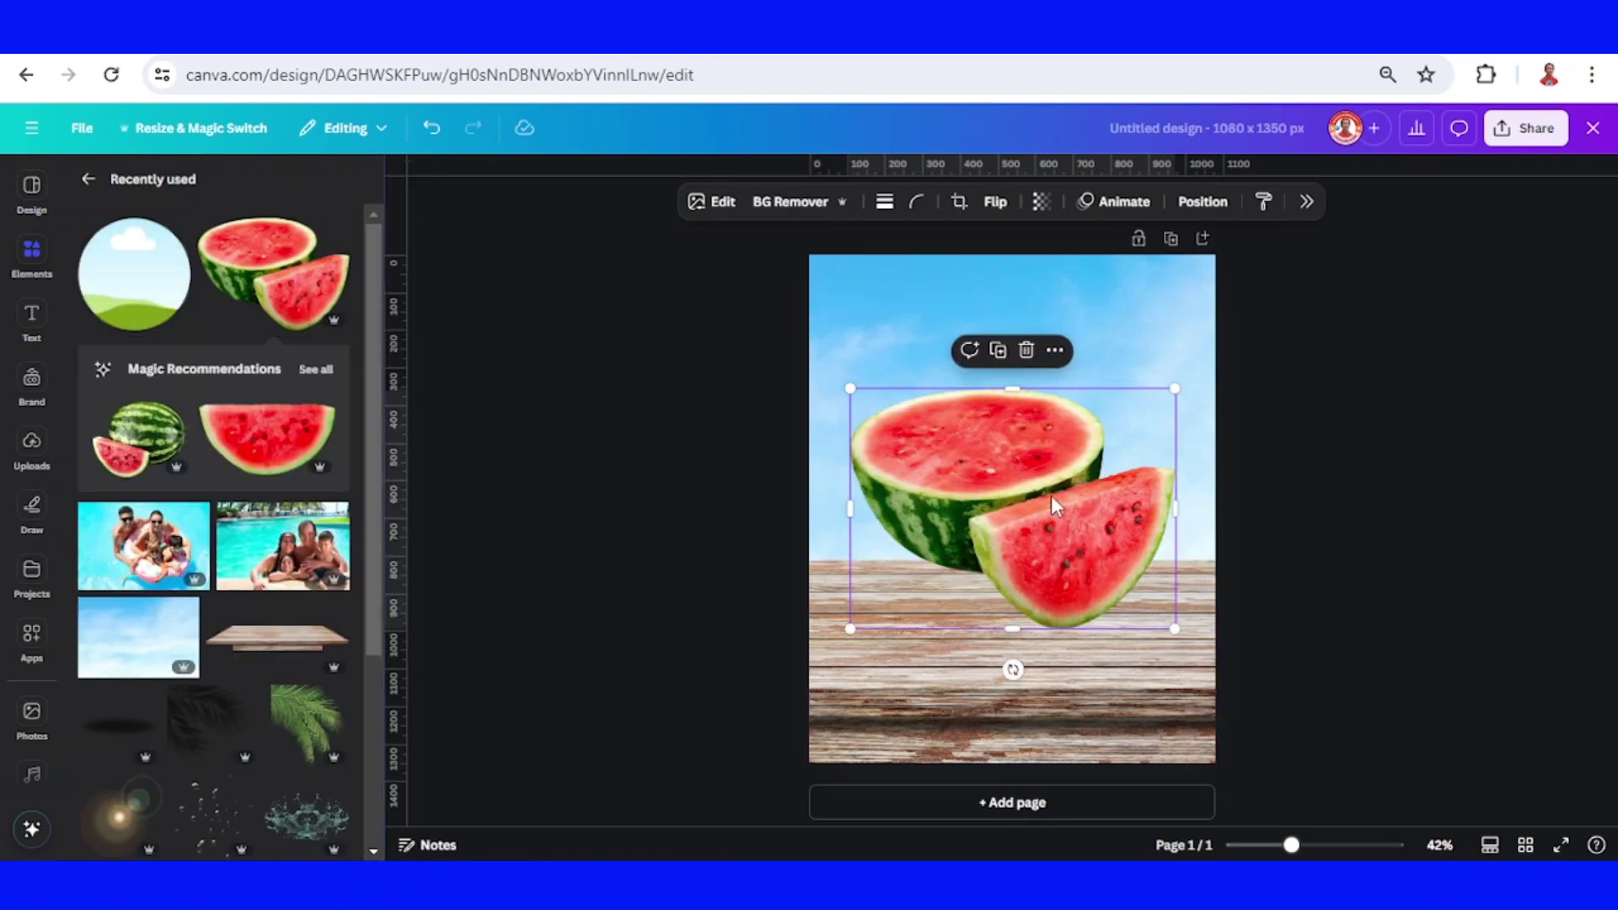
pyautogui.moveTo(1045, 495); pyautogui.dragTo(1049, 567)
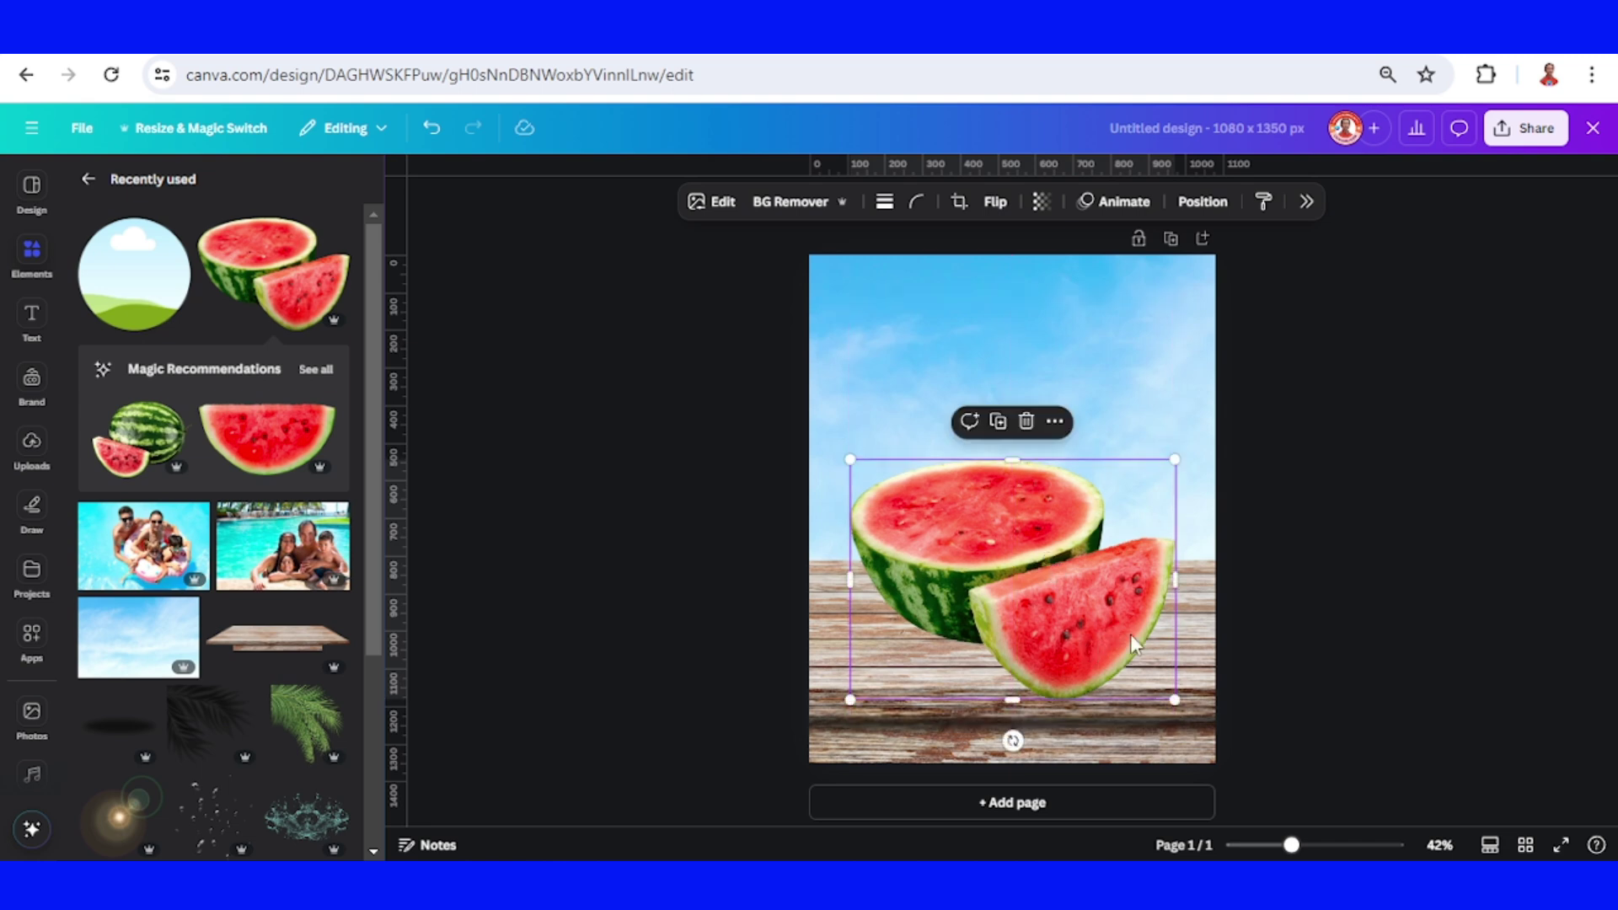
# Add the Drop Shadow element, shrunk and placed on the table under the watermelon
pyautogui.click(143, 697)
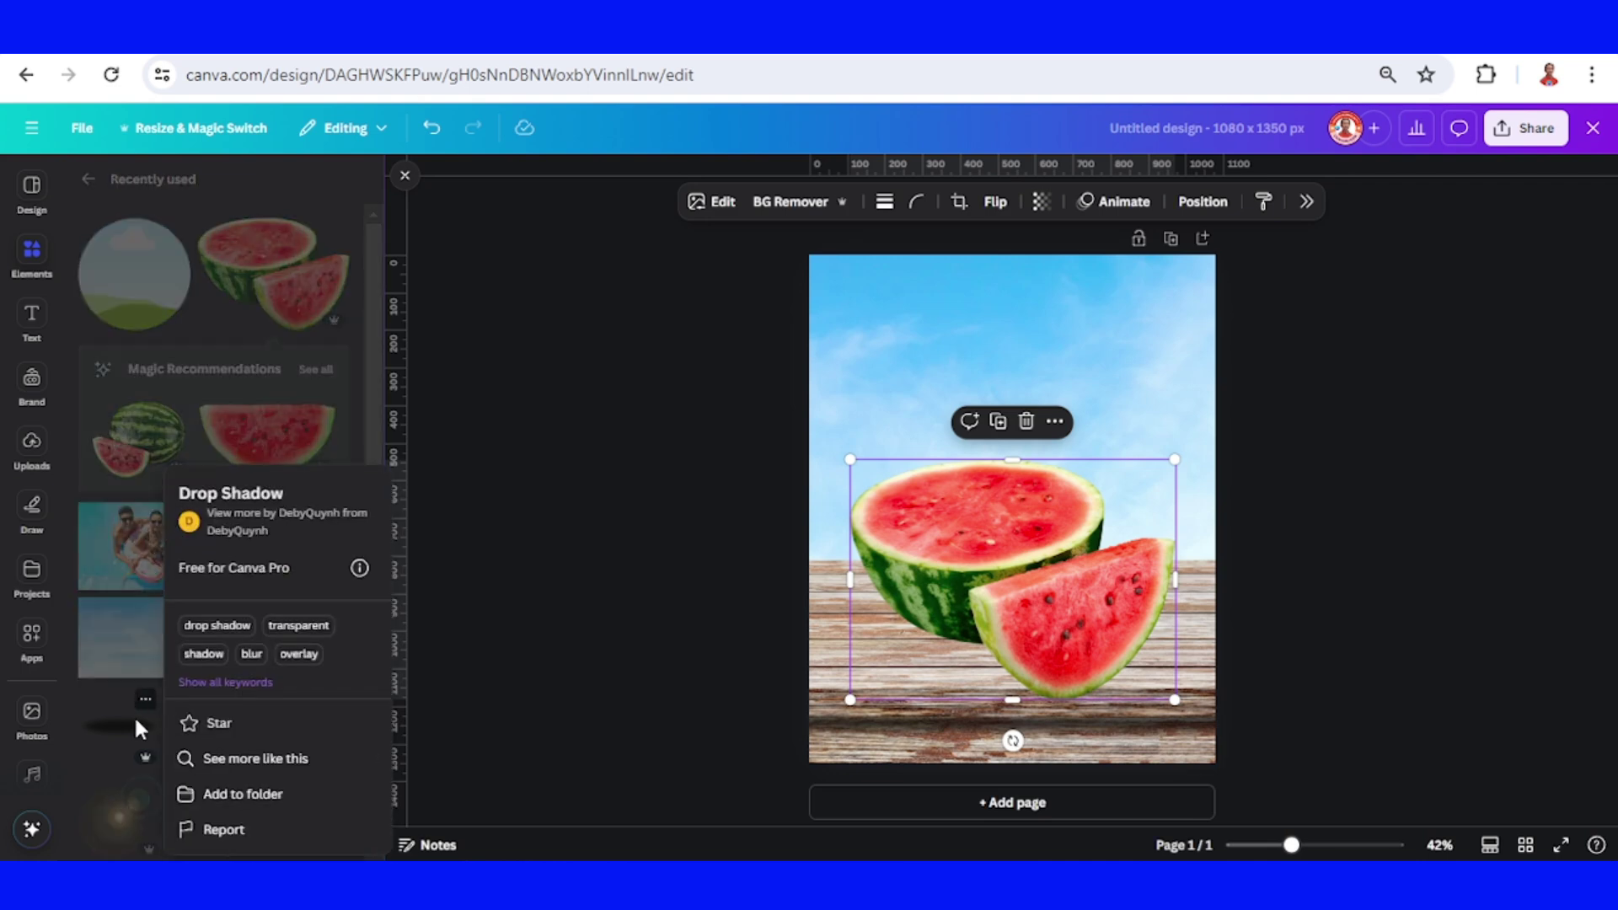
pyautogui.click(126, 730)
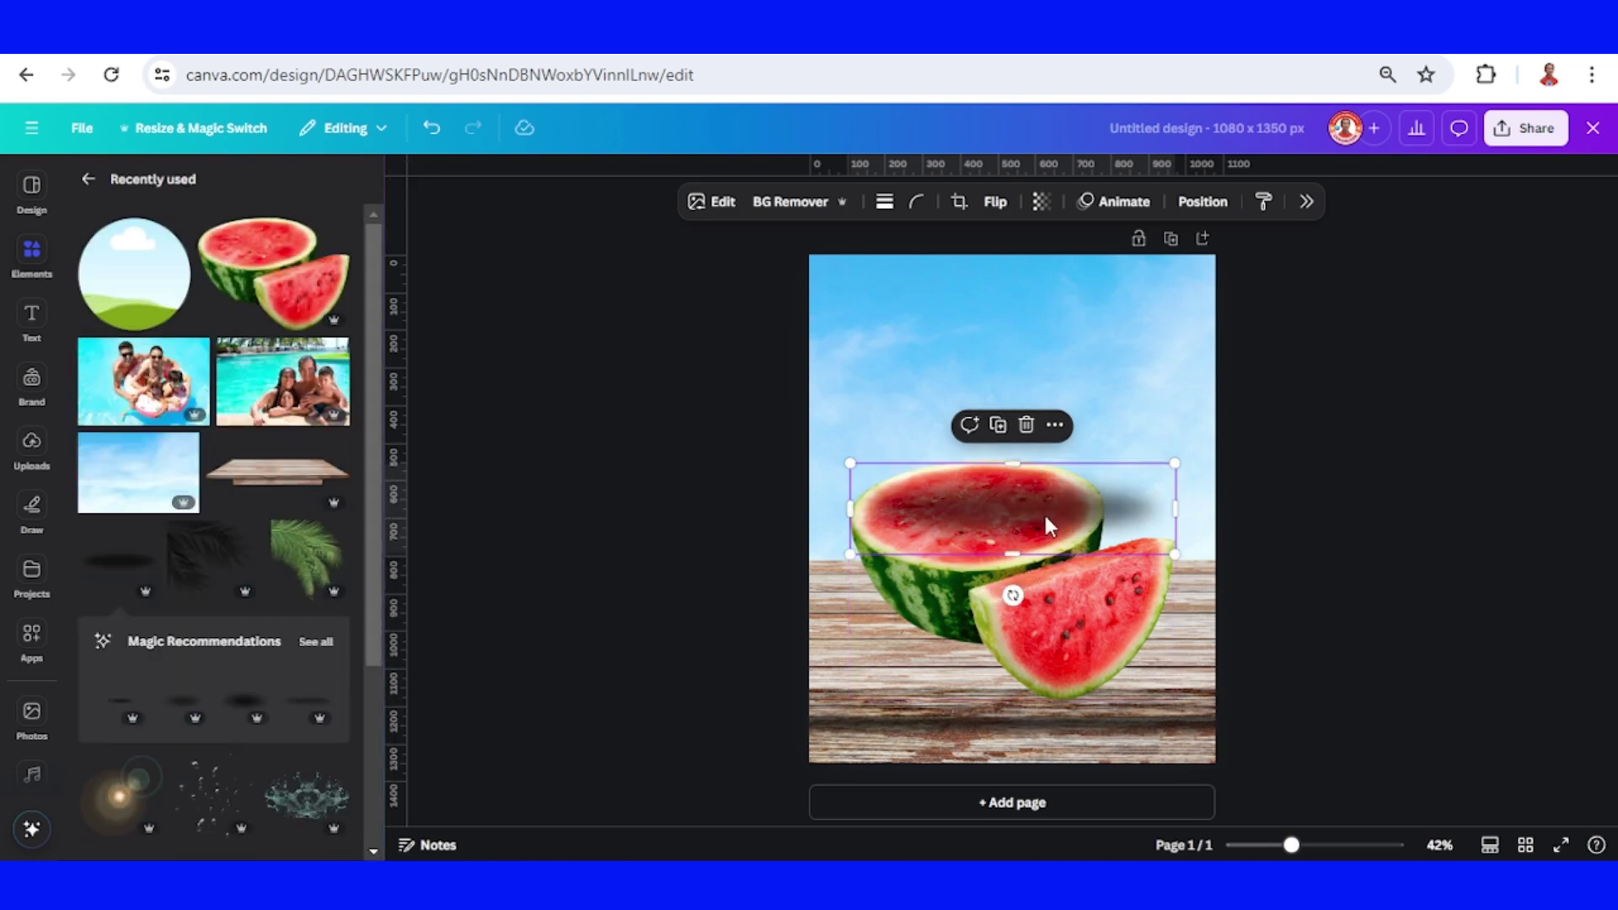
pyautogui.moveTo(1043, 508); pyautogui.dragTo(1082, 677)
pyautogui.moveTo(1218, 630); pyautogui.dragTo(1141, 654)
pyautogui.moveTo(1046, 697); pyautogui.dragTo(1063, 696)
# Bring the large watermelon to the front, above the shadow
pyautogui.click(1049, 539)
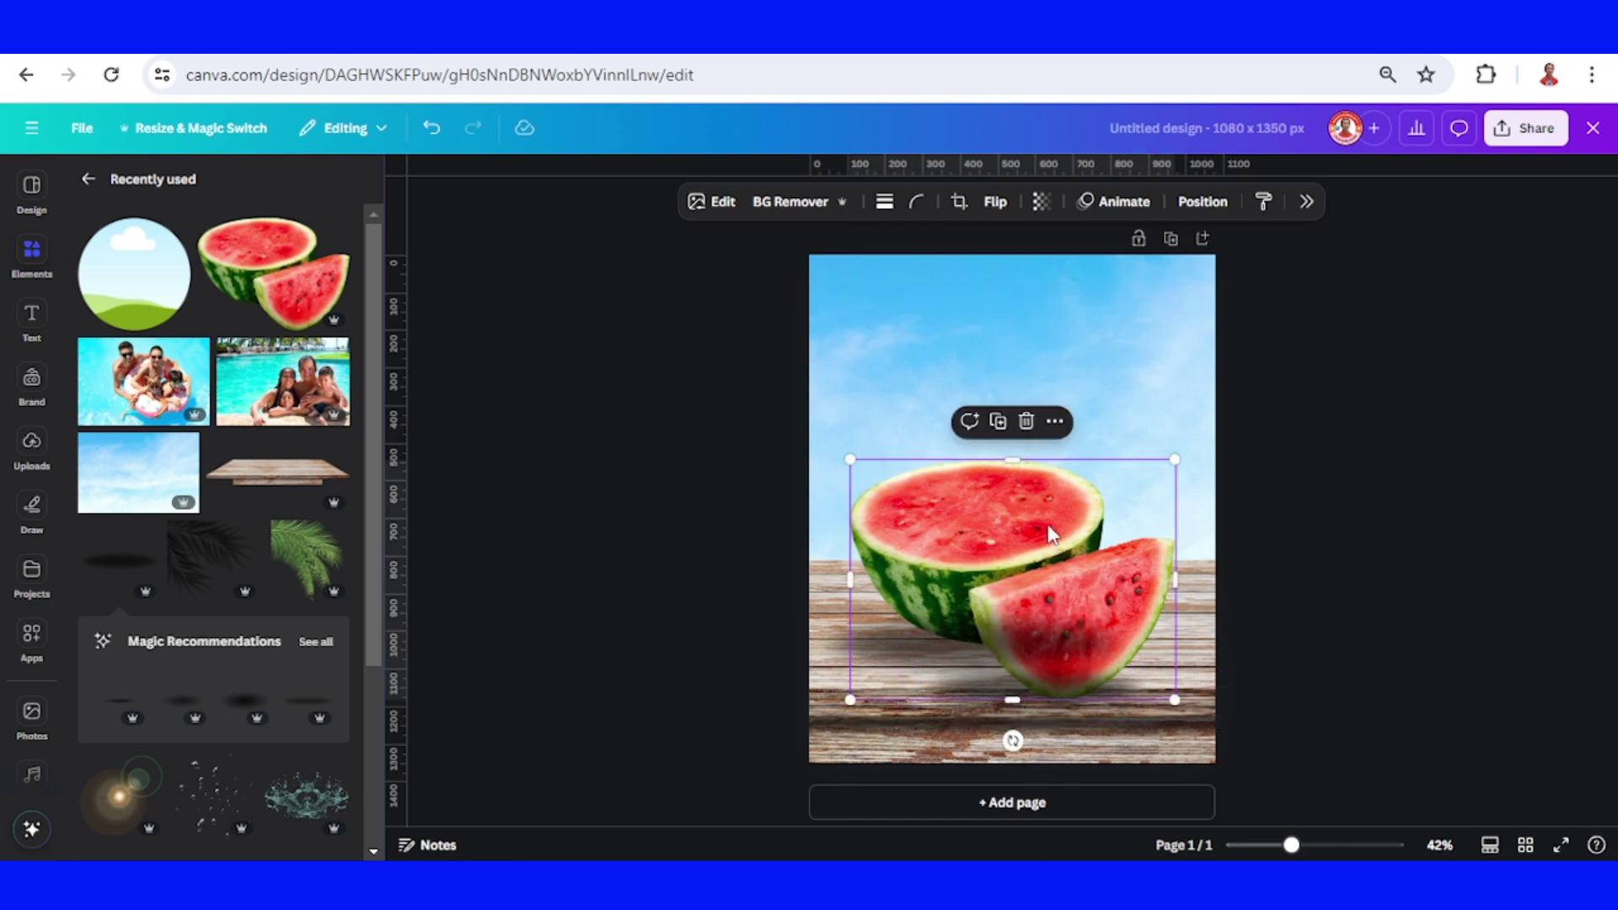
pyautogui.rightClick(1049, 536)
pyautogui.moveTo(1108, 527)
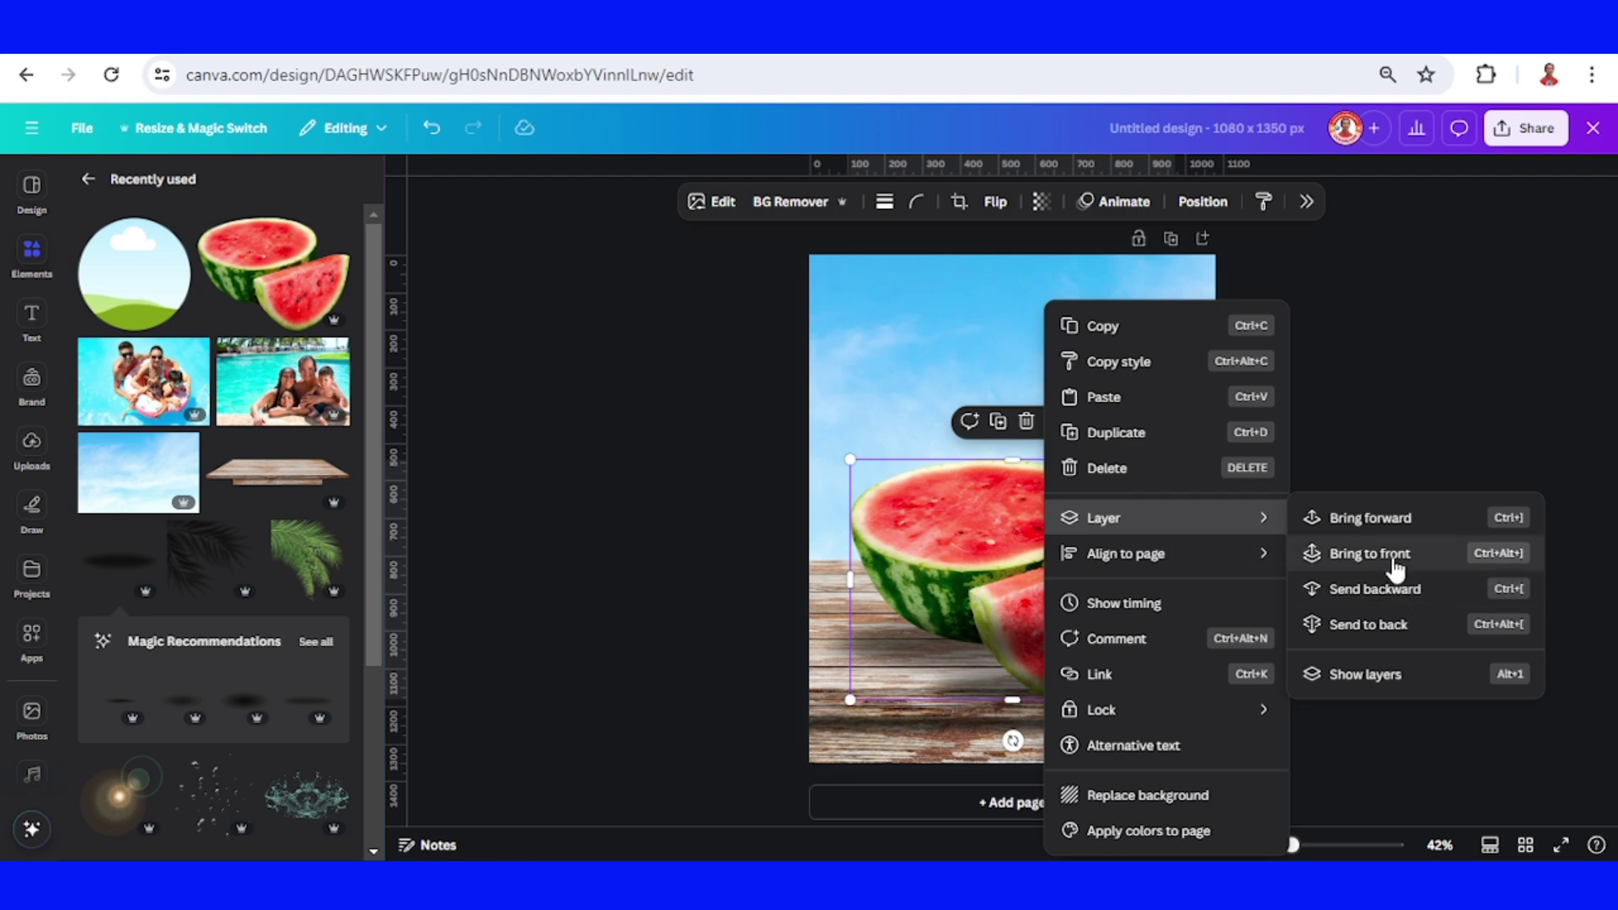
pyautogui.click(1370, 553)
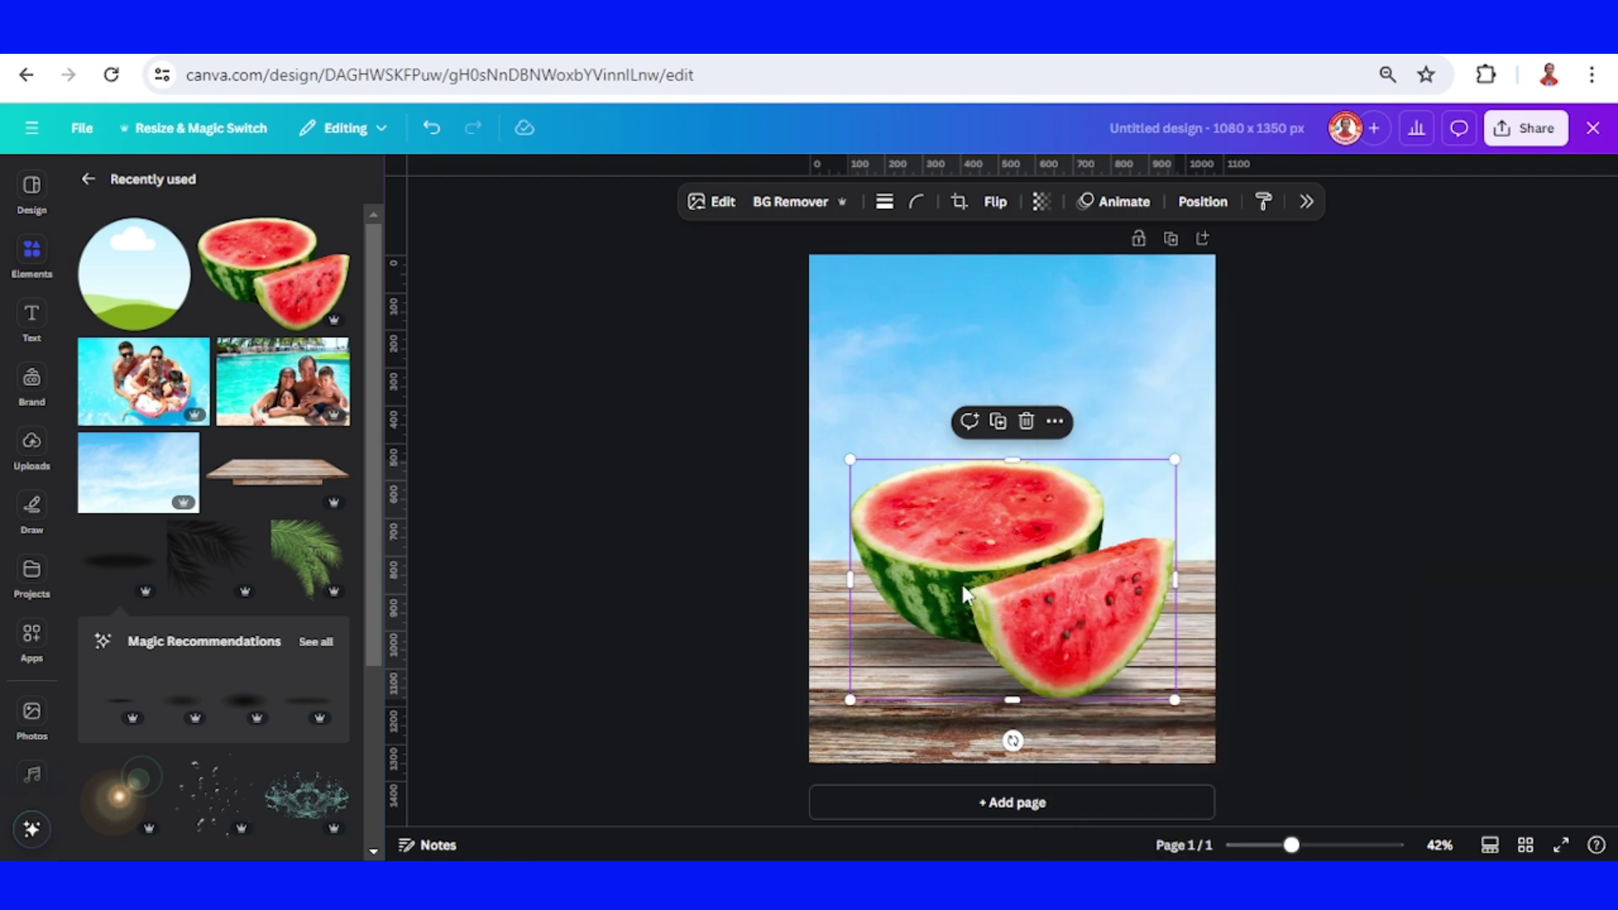
# Add a Circle Frame, squash it into an oval and move it onto the watermelon's cut face
pyautogui.click(175, 232)
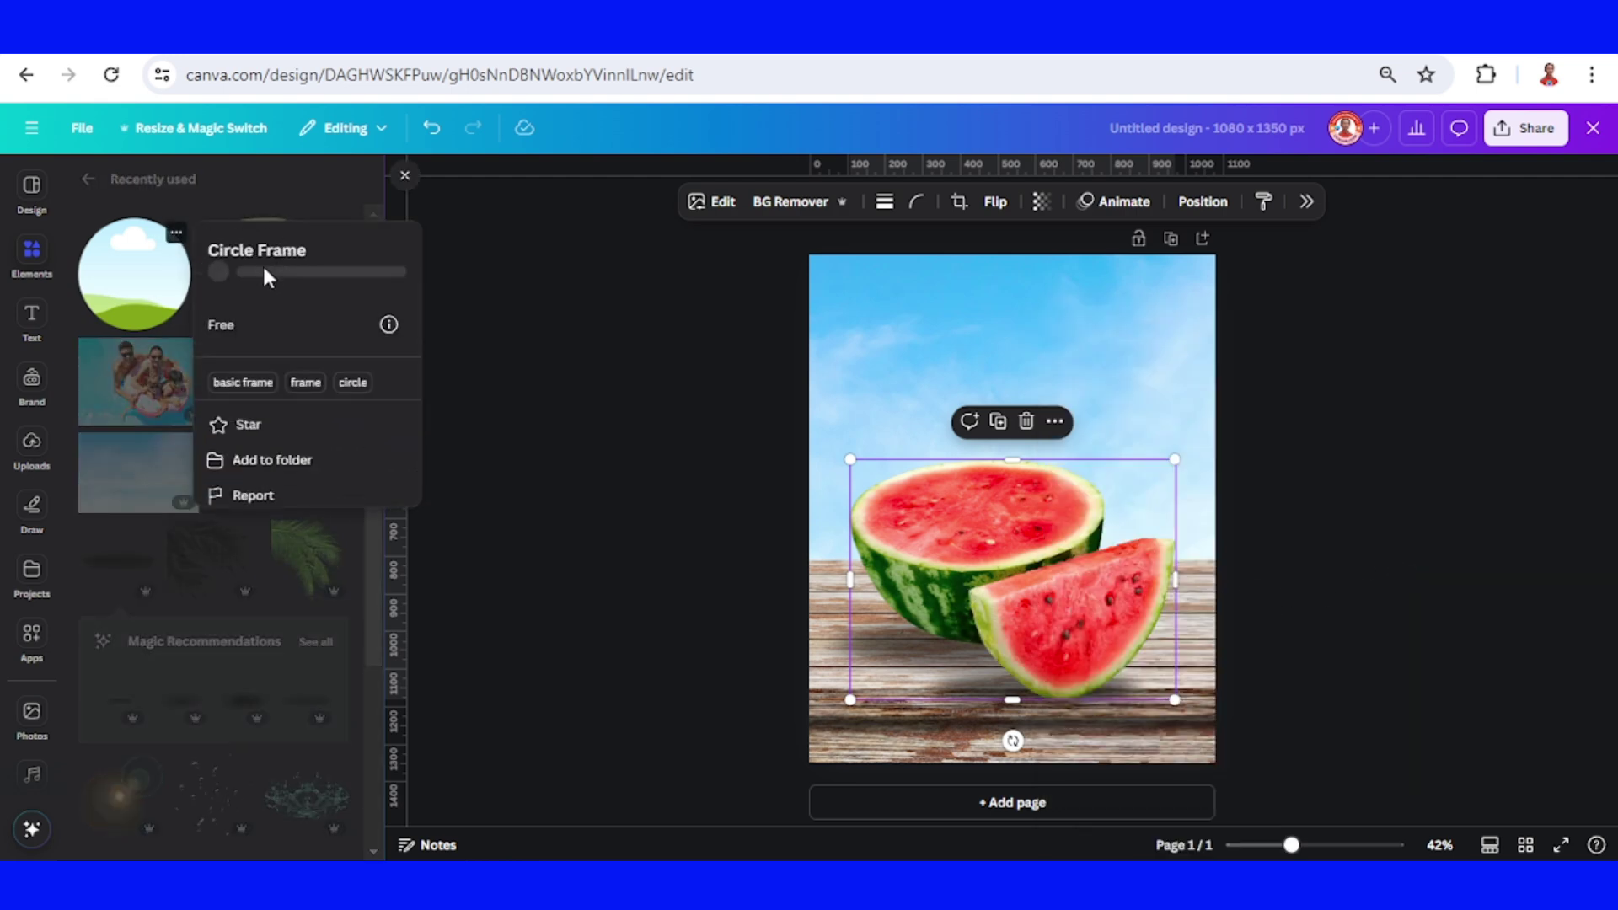
pyautogui.press('Escape')
pyautogui.click(1053, 438)
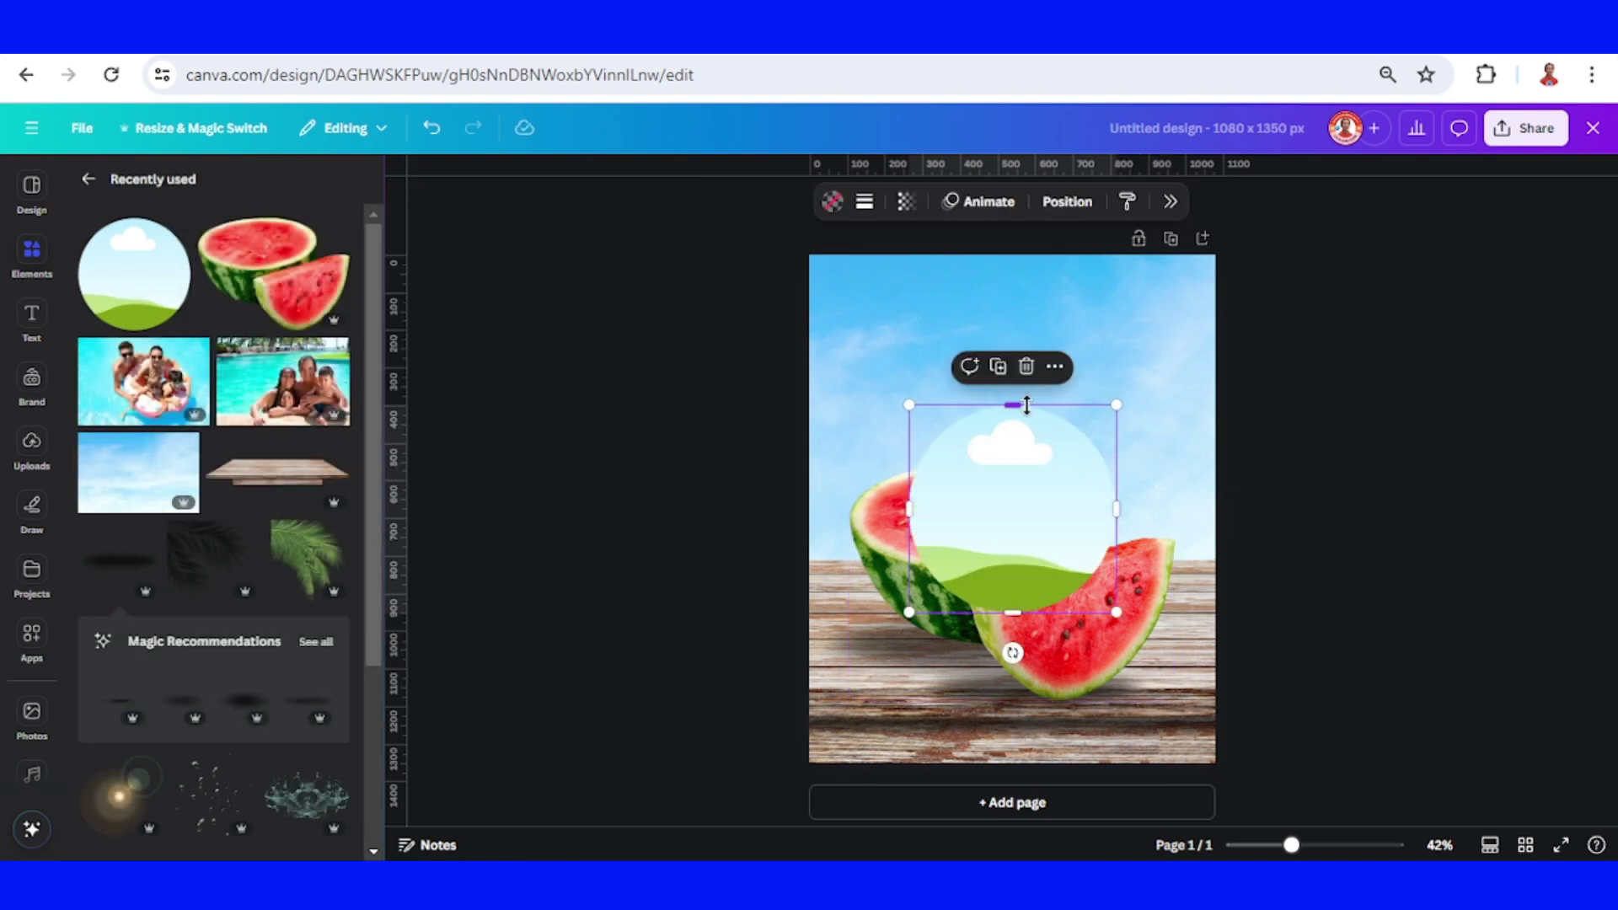
pyautogui.moveTo(1027, 405); pyautogui.dragTo(1025, 499)
pyautogui.moveTo(1052, 556); pyautogui.dragTo(1093, 517)
pyautogui.click(1314, 845)
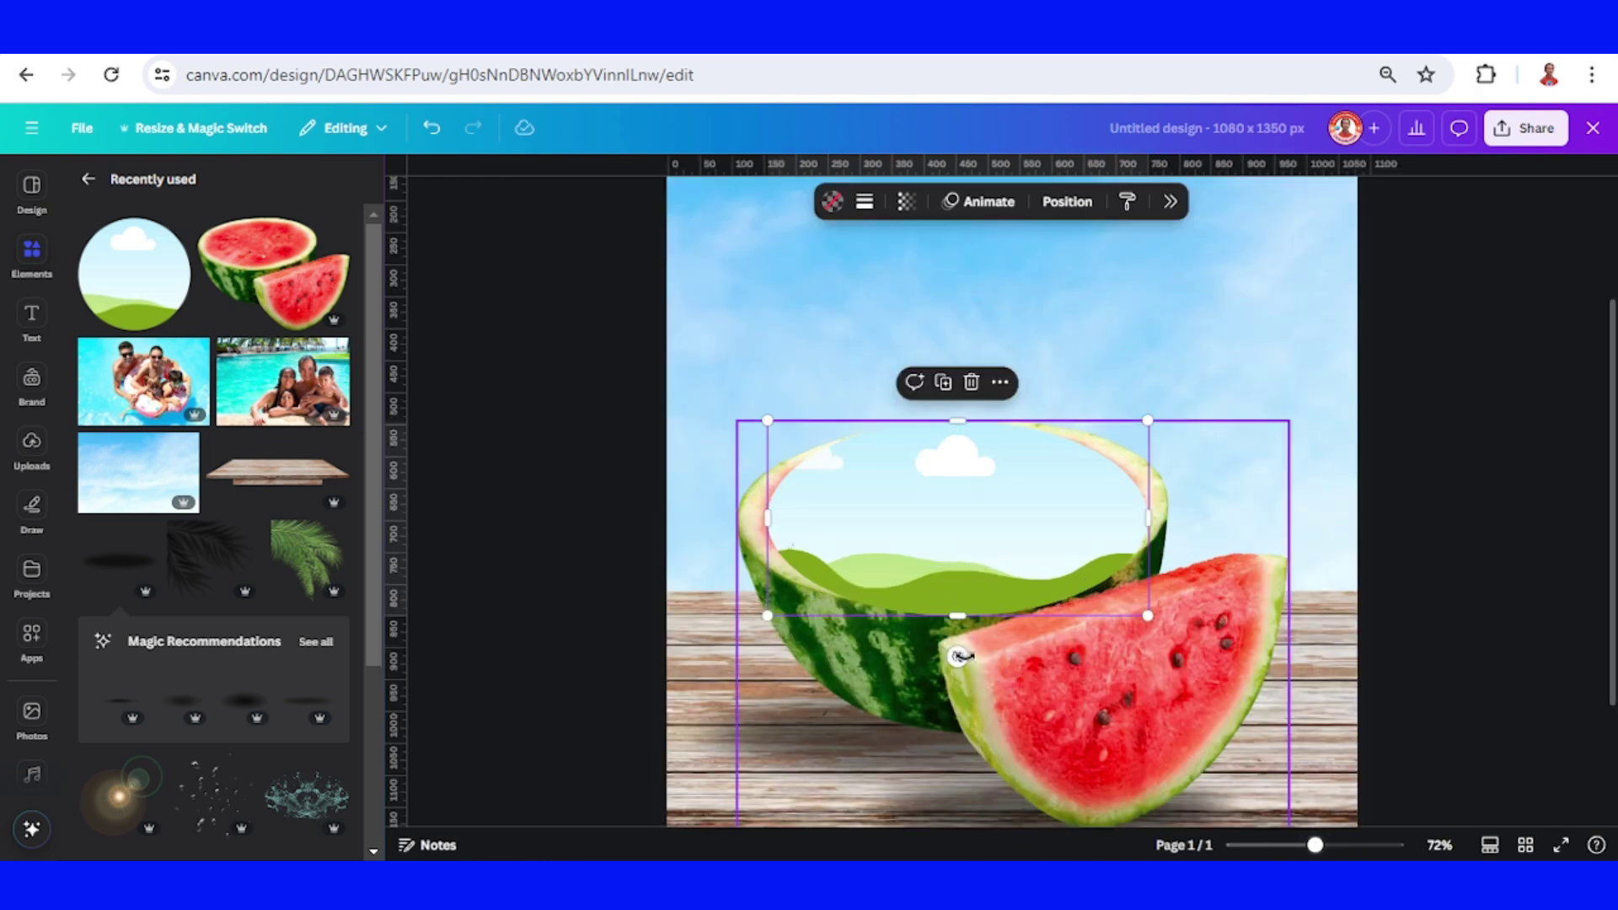
# Fine-tune the oval frame to about 615 wide, 260 high, rotated -2° along the rim
pyautogui.moveTo(958, 656)
pyautogui.mouseDown()
pyautogui.moveTo(1011, 697)
pyautogui.moveTo(968, 657)
pyautogui.mouseUp()
pyautogui.moveTo(960, 521)
pyautogui.mouseDown()
pyautogui.moveTo(949, 513)
pyautogui.moveTo(958, 524)
pyautogui.mouseUp()
pyautogui.moveTo(771, 512); pyautogui.dragTo(759, 517)
pyautogui.moveTo(946, 414); pyautogui.dragTo(947, 433)
pyautogui.moveTo(1052, 540); pyautogui.dragTo(1047, 520)
pyautogui.moveTo(959, 633); pyautogui.dragTo(957, 635)
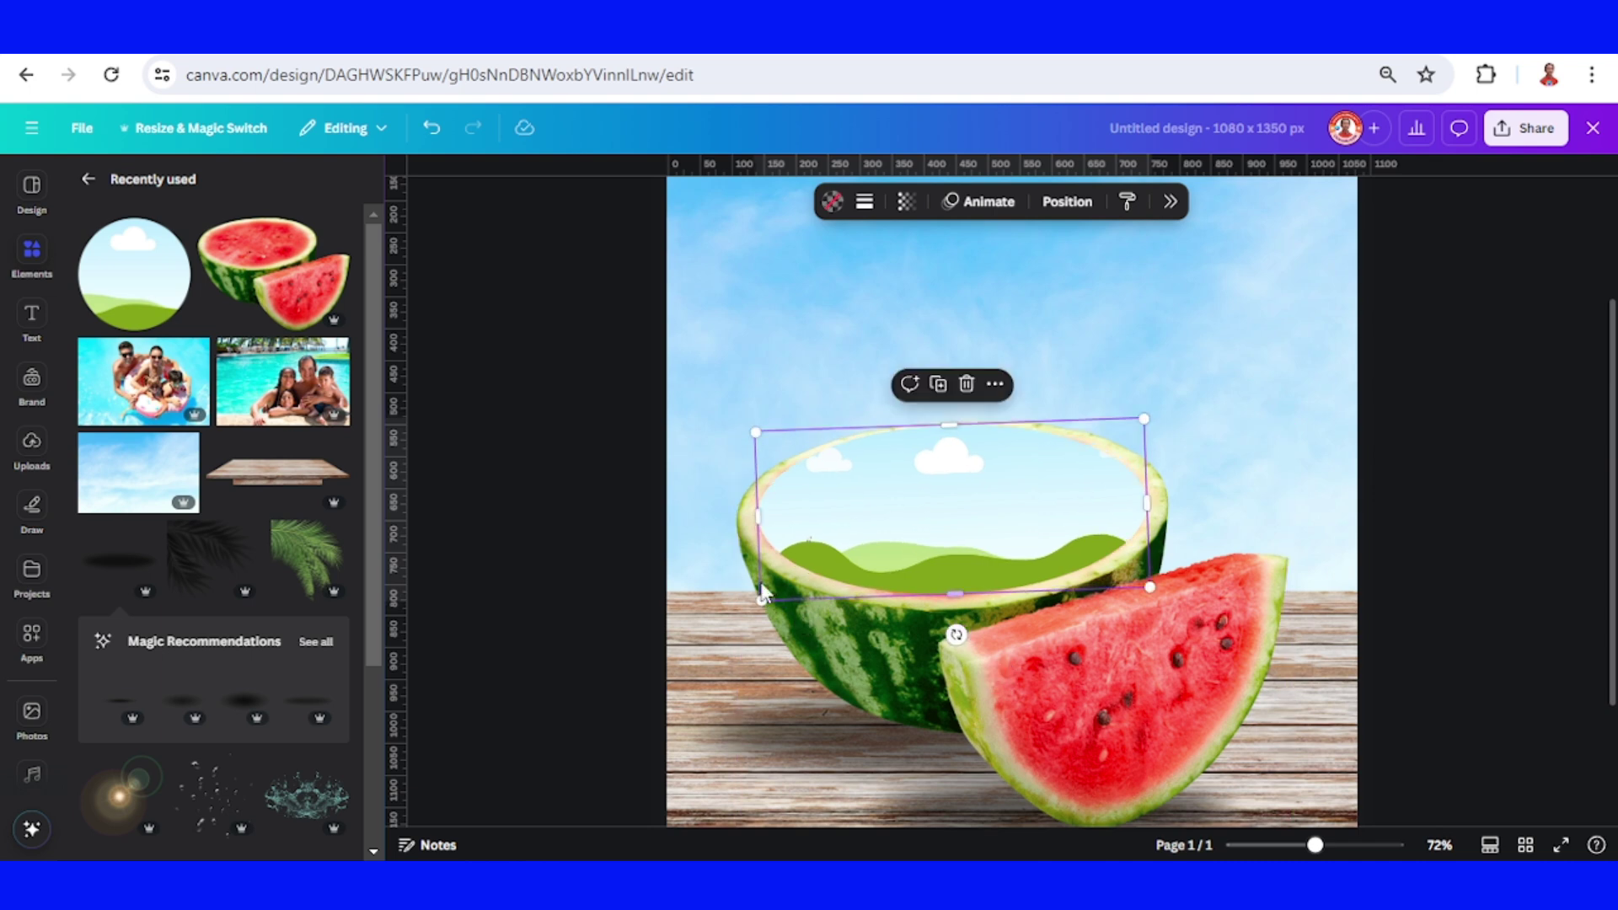
pyautogui.moveTo(756, 516); pyautogui.dragTo(752, 518)
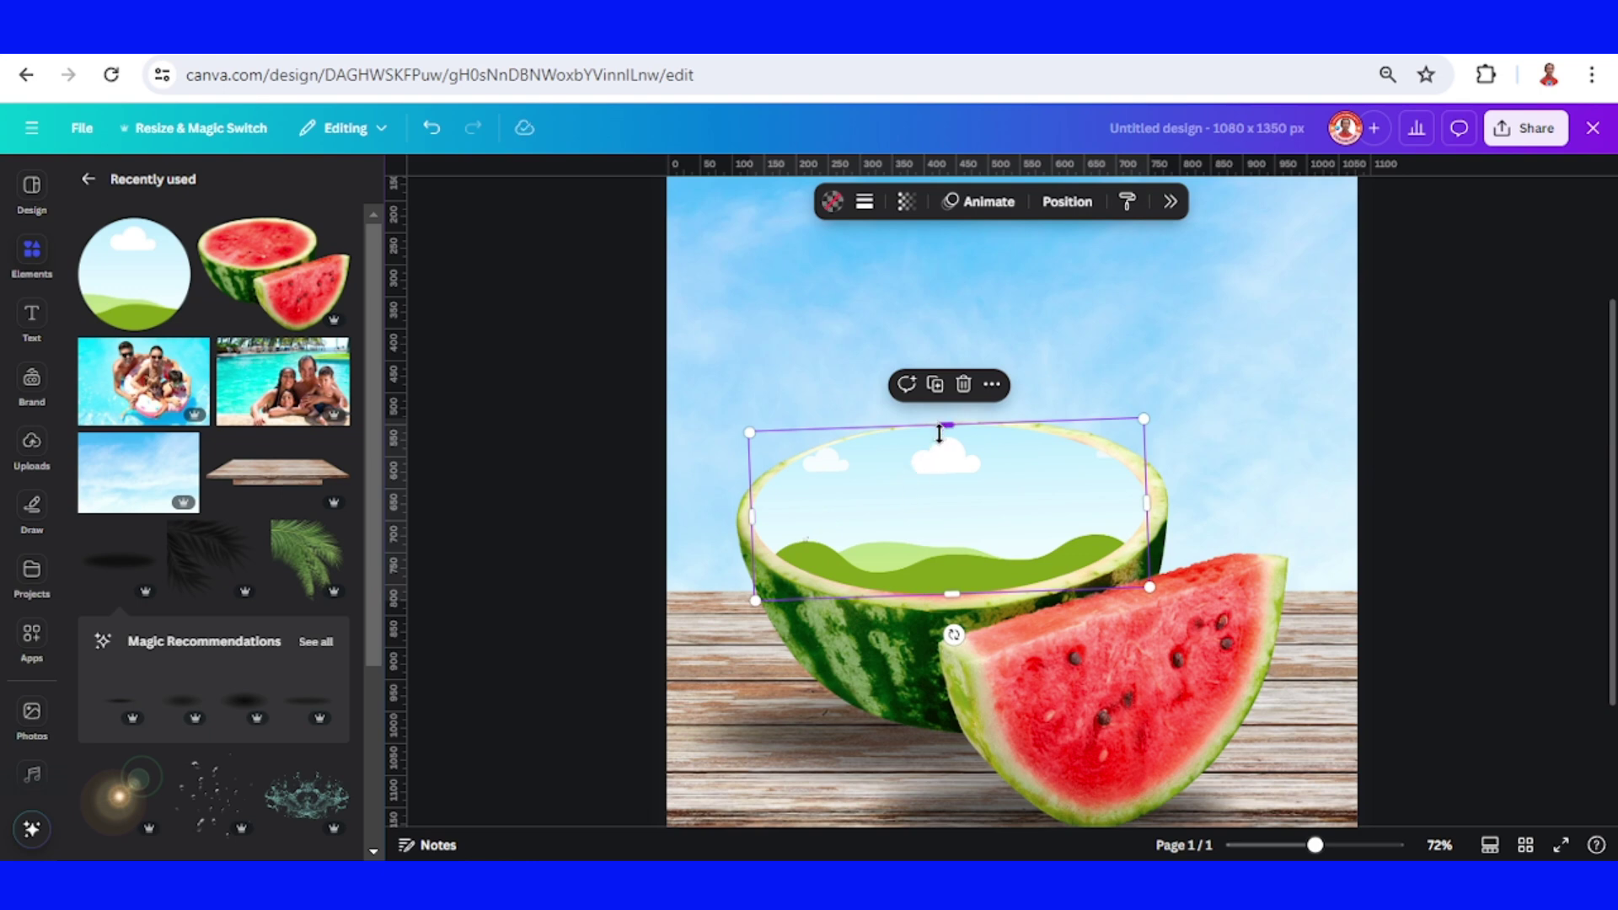
pyautogui.moveTo(936, 436); pyautogui.dragTo(937, 434)
pyautogui.moveTo(1015, 514); pyautogui.dragTo(1011, 513)
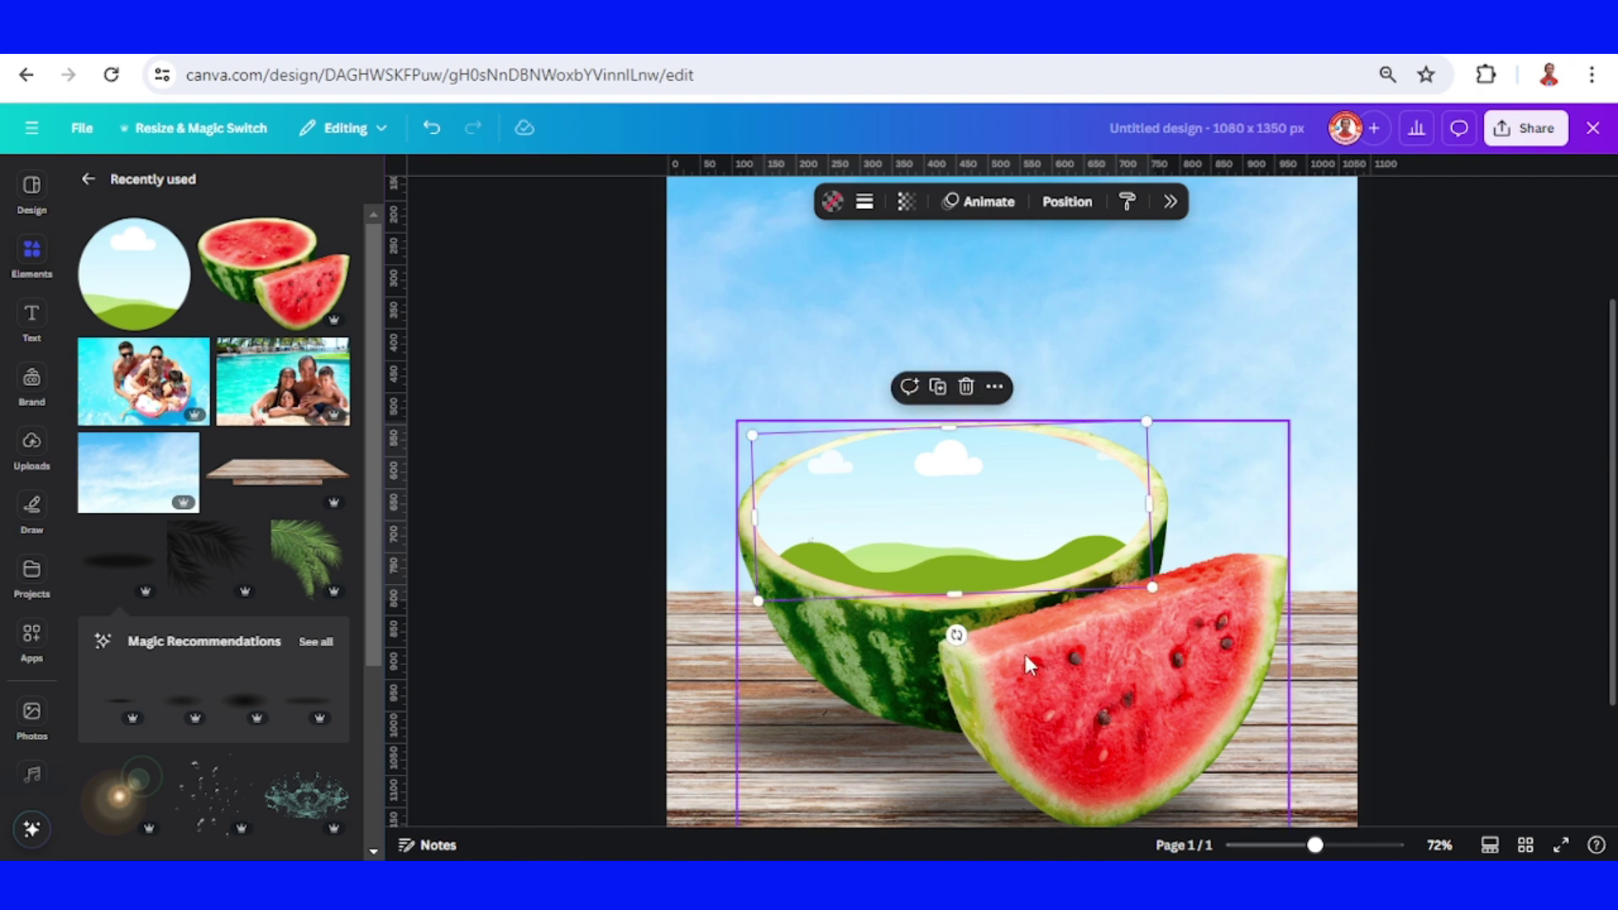
pyautogui.moveTo(953, 625); pyautogui.dragTo(957, 639)
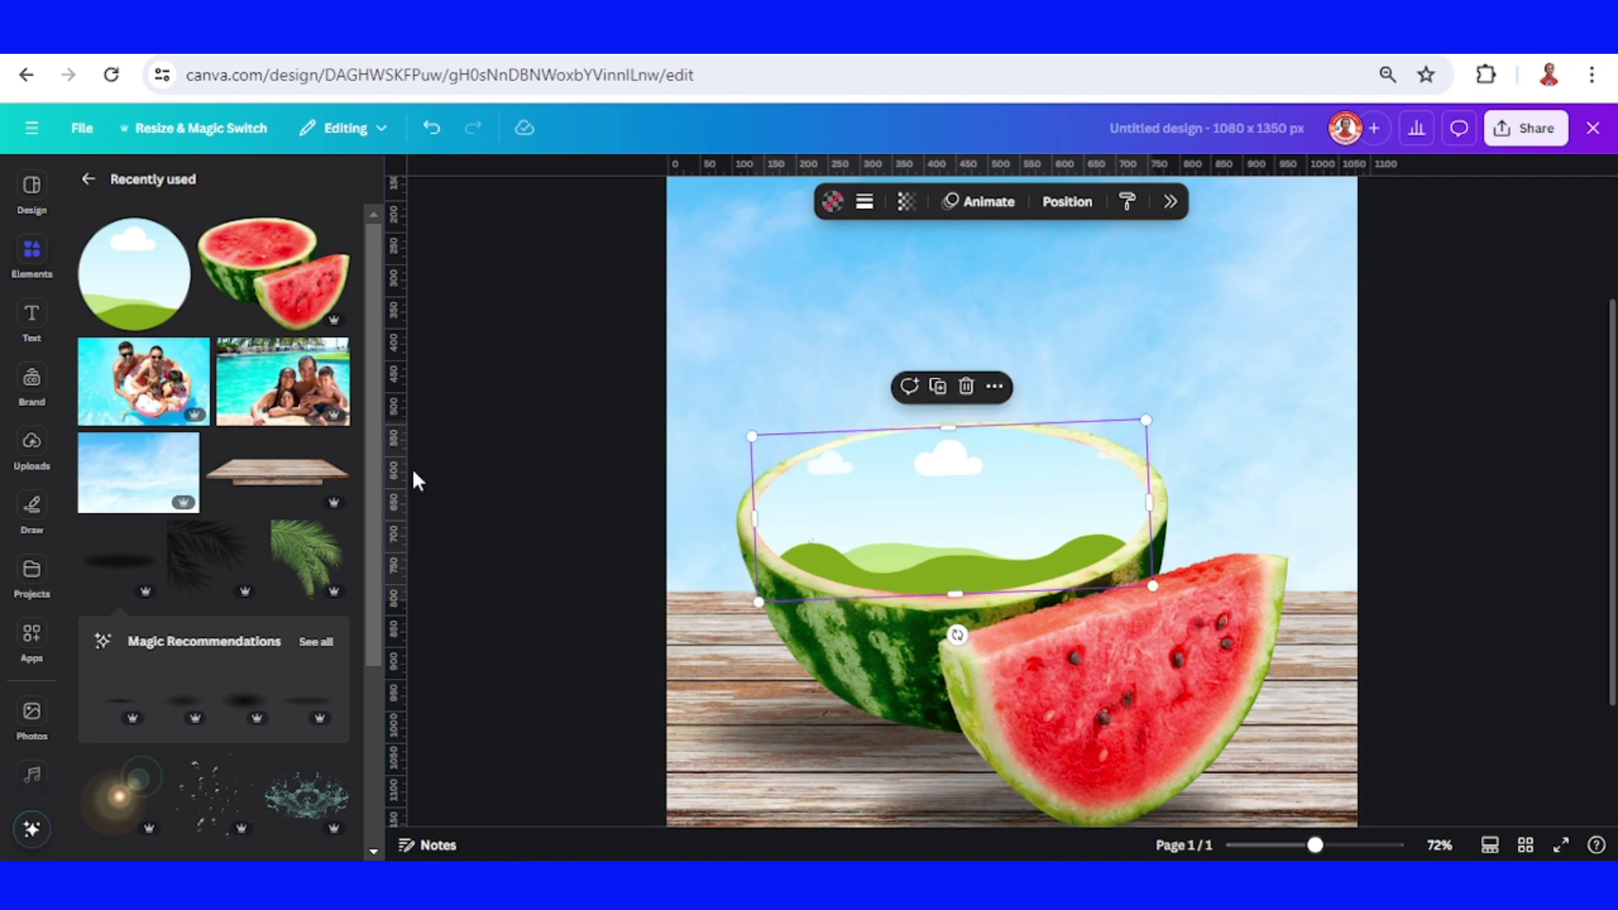
# Drop the swimming-pool photo into the oval frame and crop-enlarge it so only blue water shows
pyautogui.scroll(-10, 187, 653)
pyautogui.click(190, 644)
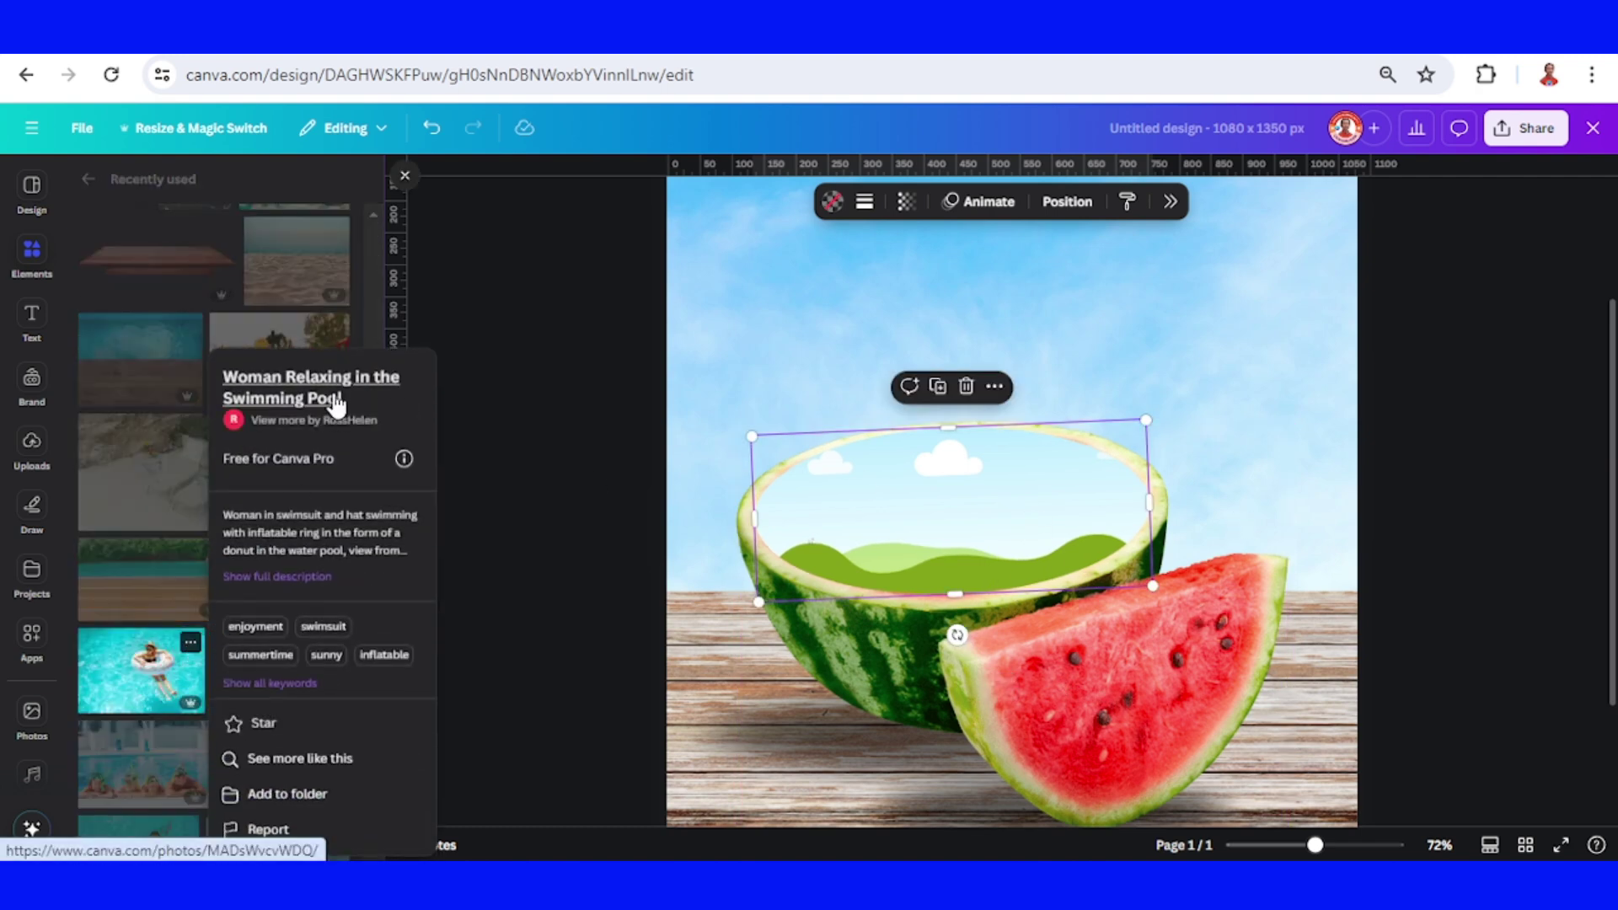
pyautogui.click(135, 674)
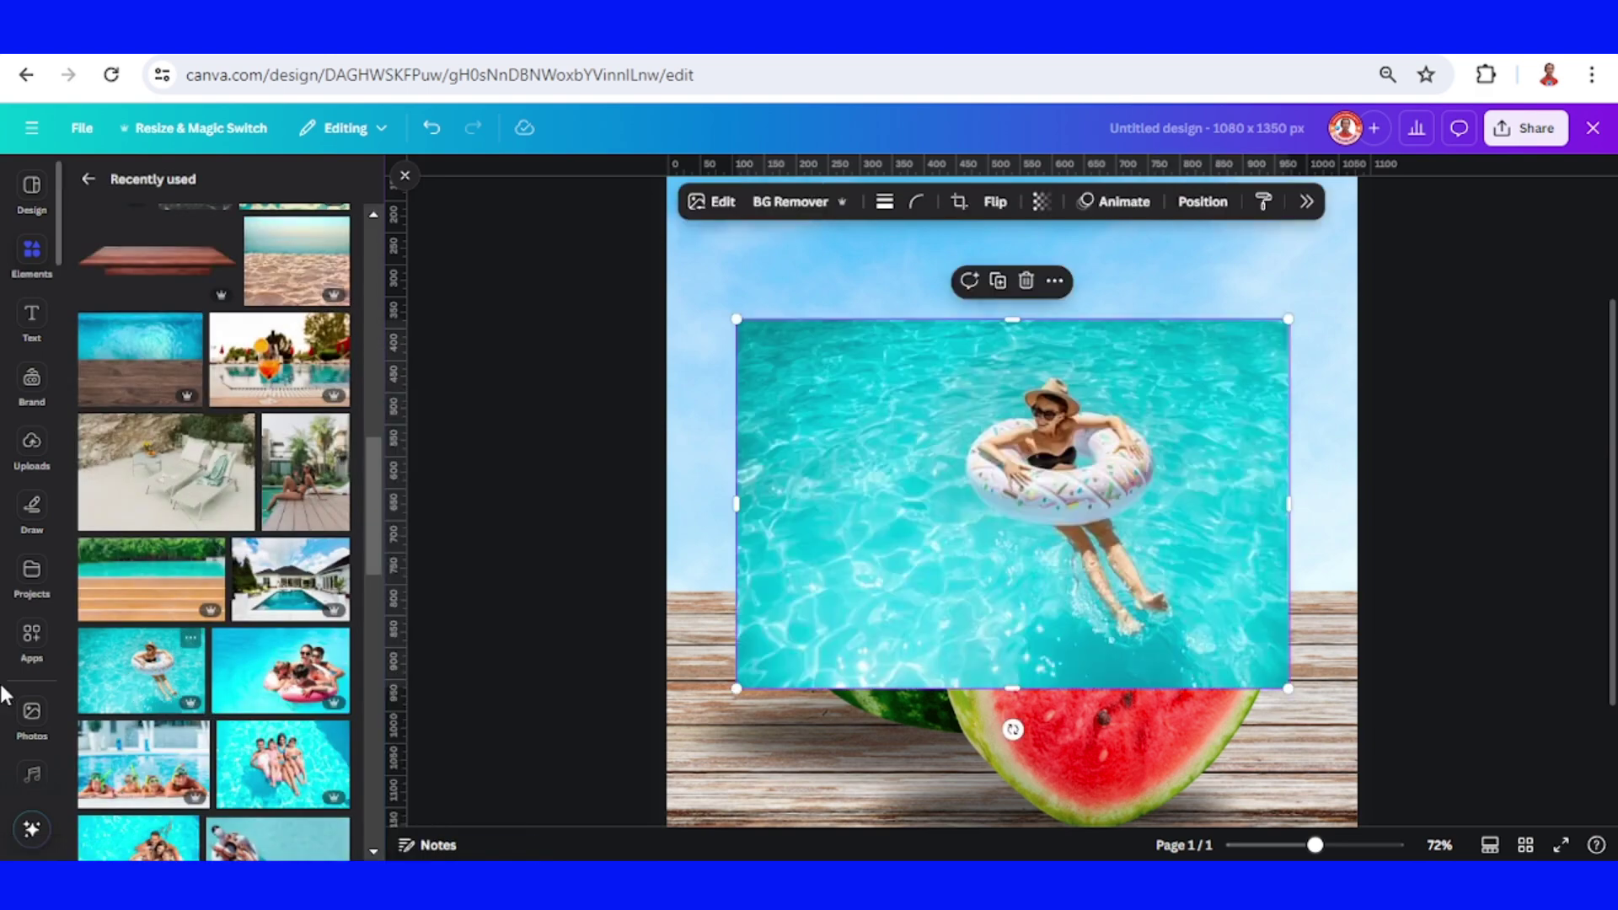
pyautogui.moveTo(1156, 443); pyautogui.dragTo(830, 534)
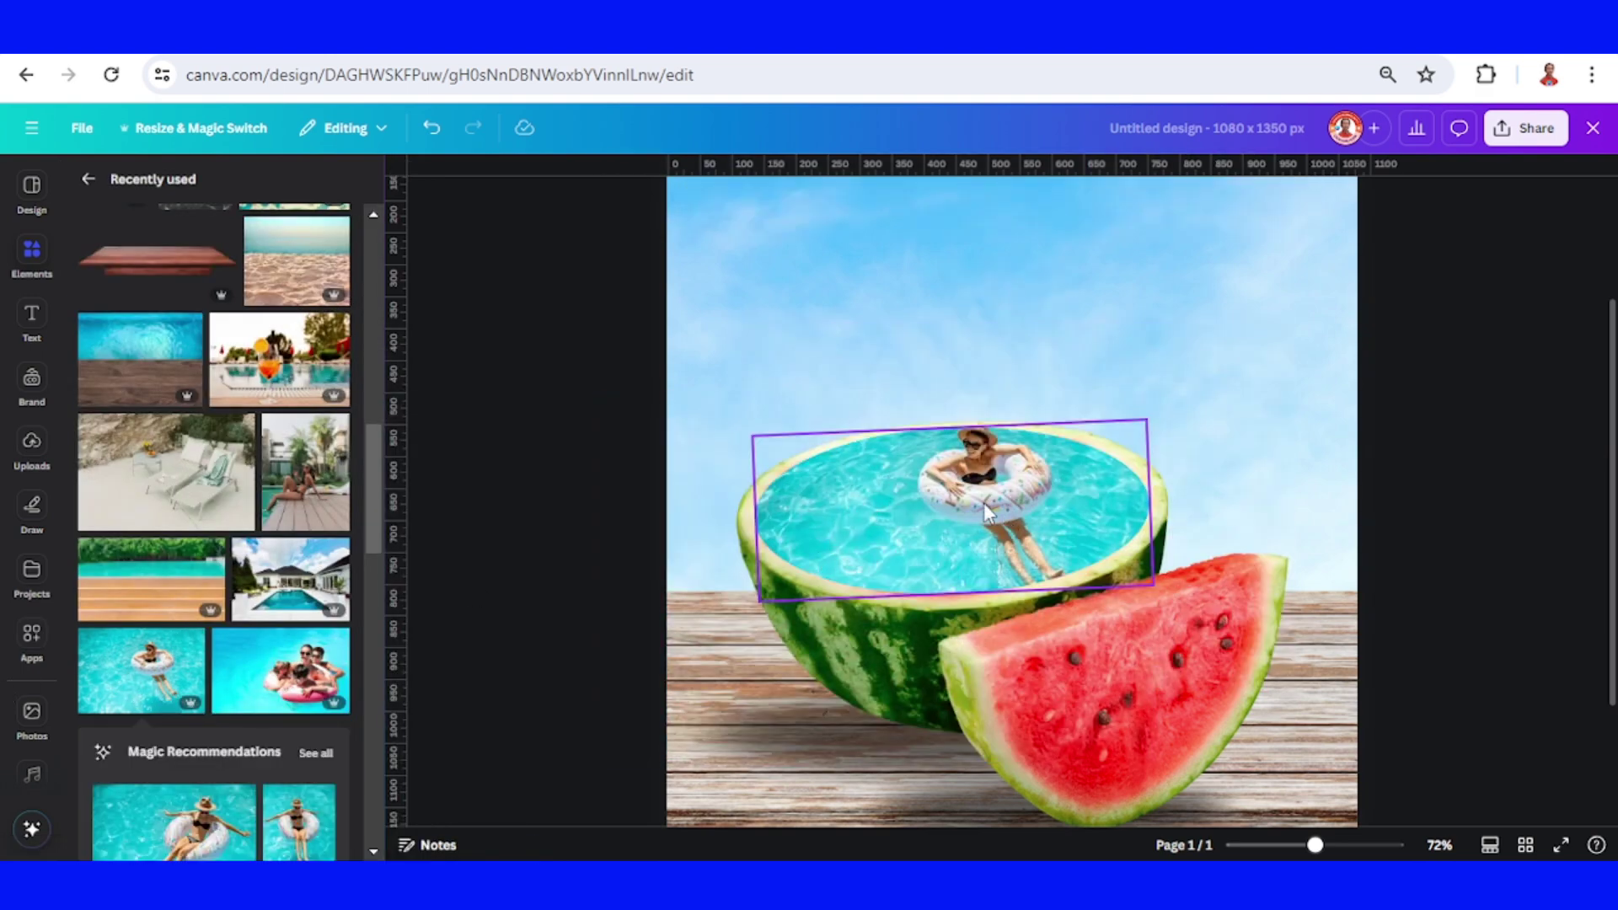
pyautogui.moveTo(983, 502); pyautogui.dragTo(985, 522)
pyautogui.doubleClick(986, 550)
pyautogui.moveTo(1109, 372); pyautogui.dragTo(1413, 237)
pyautogui.click(1296, 716)
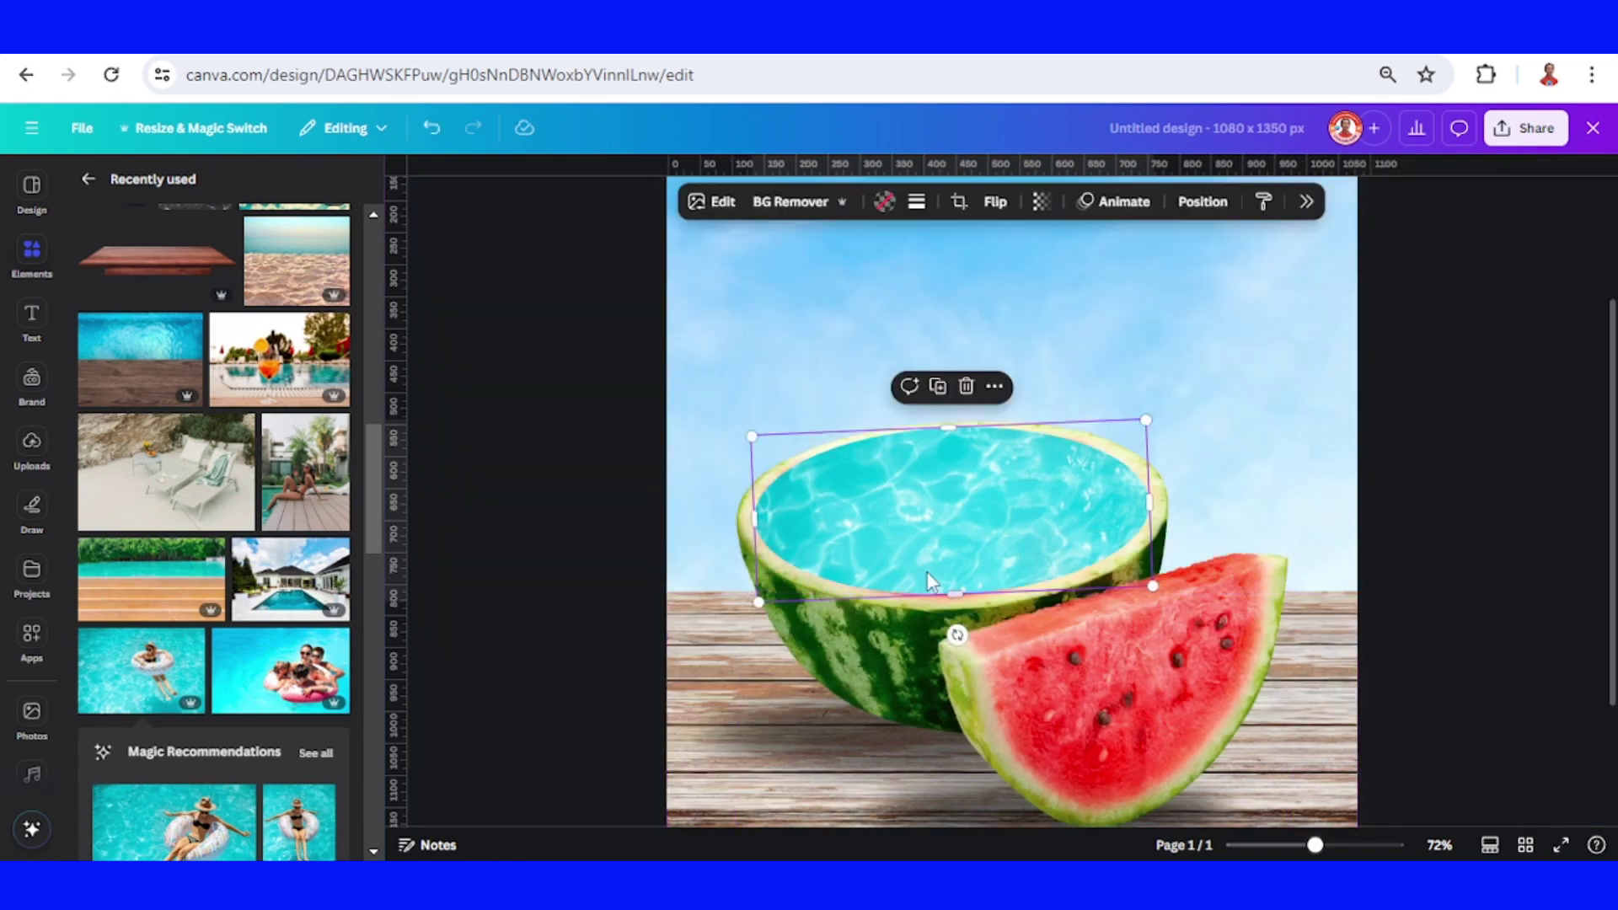
pyautogui.scroll(5, 264, 510)
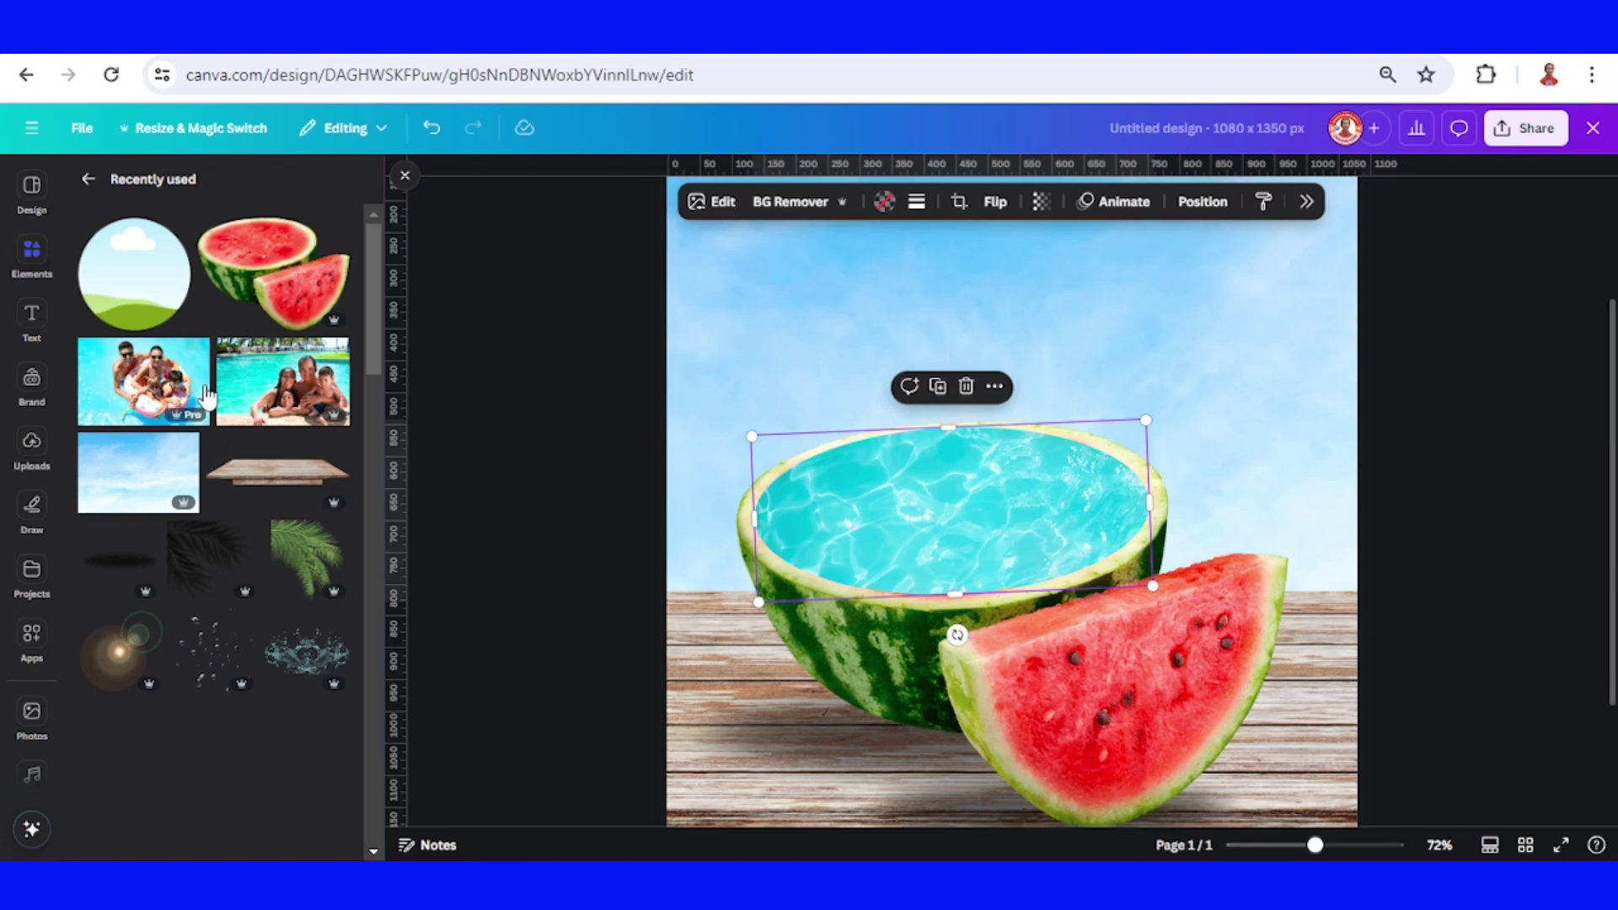
# Add the first family pool photo, remove its background, shrink it and place it in the watermelon pool
pyautogui.click(196, 354)
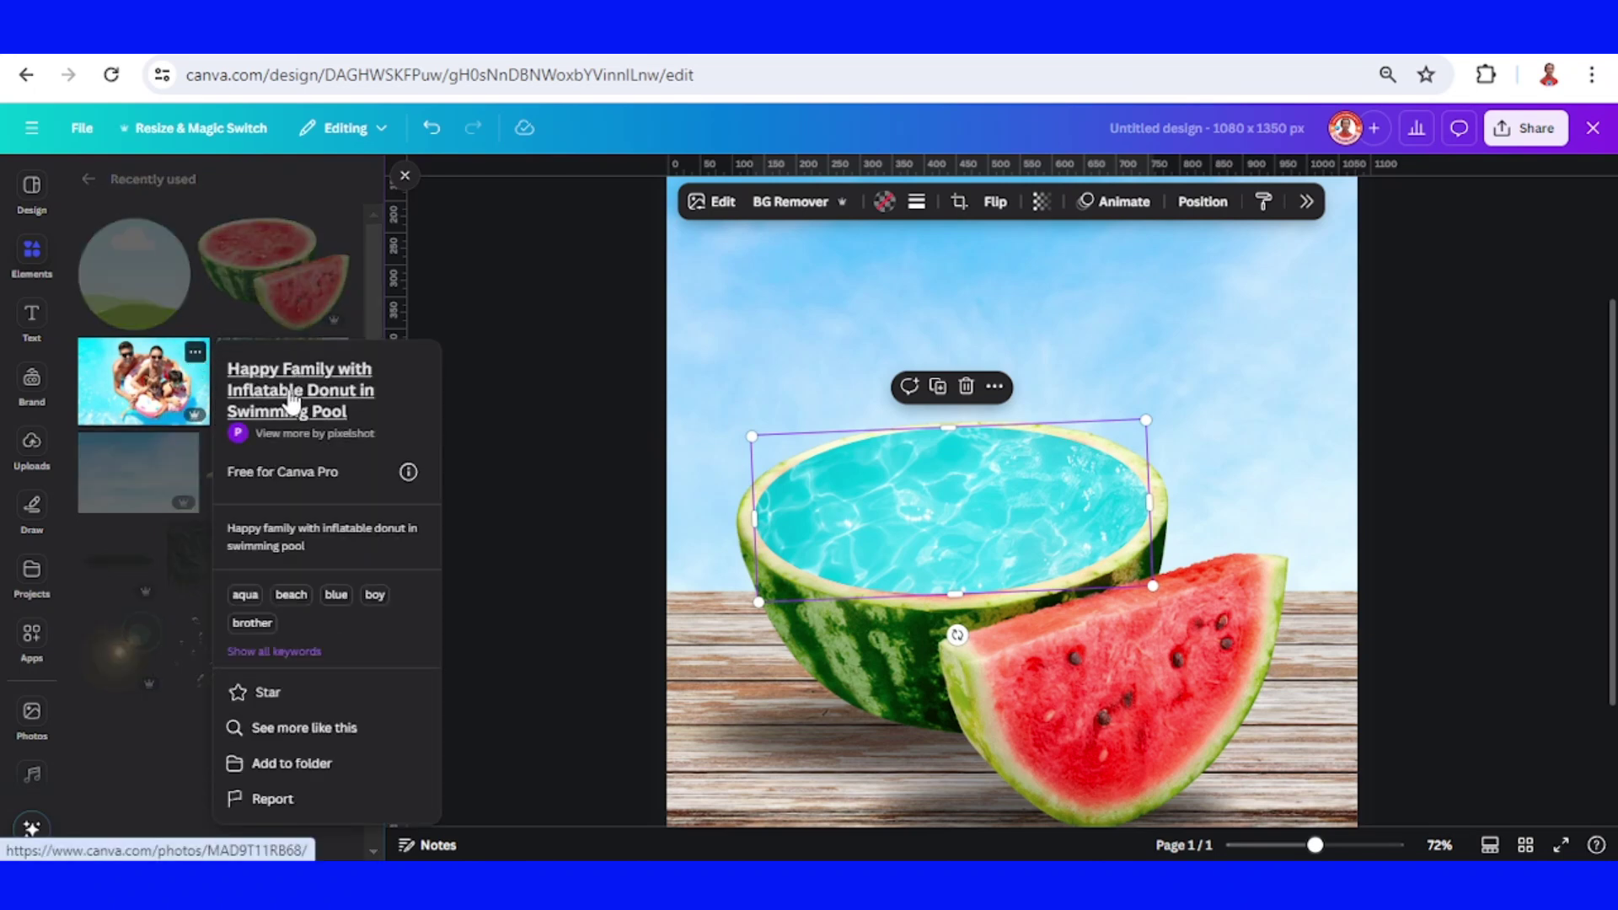
pyautogui.click(145, 396)
pyautogui.click(146, 396)
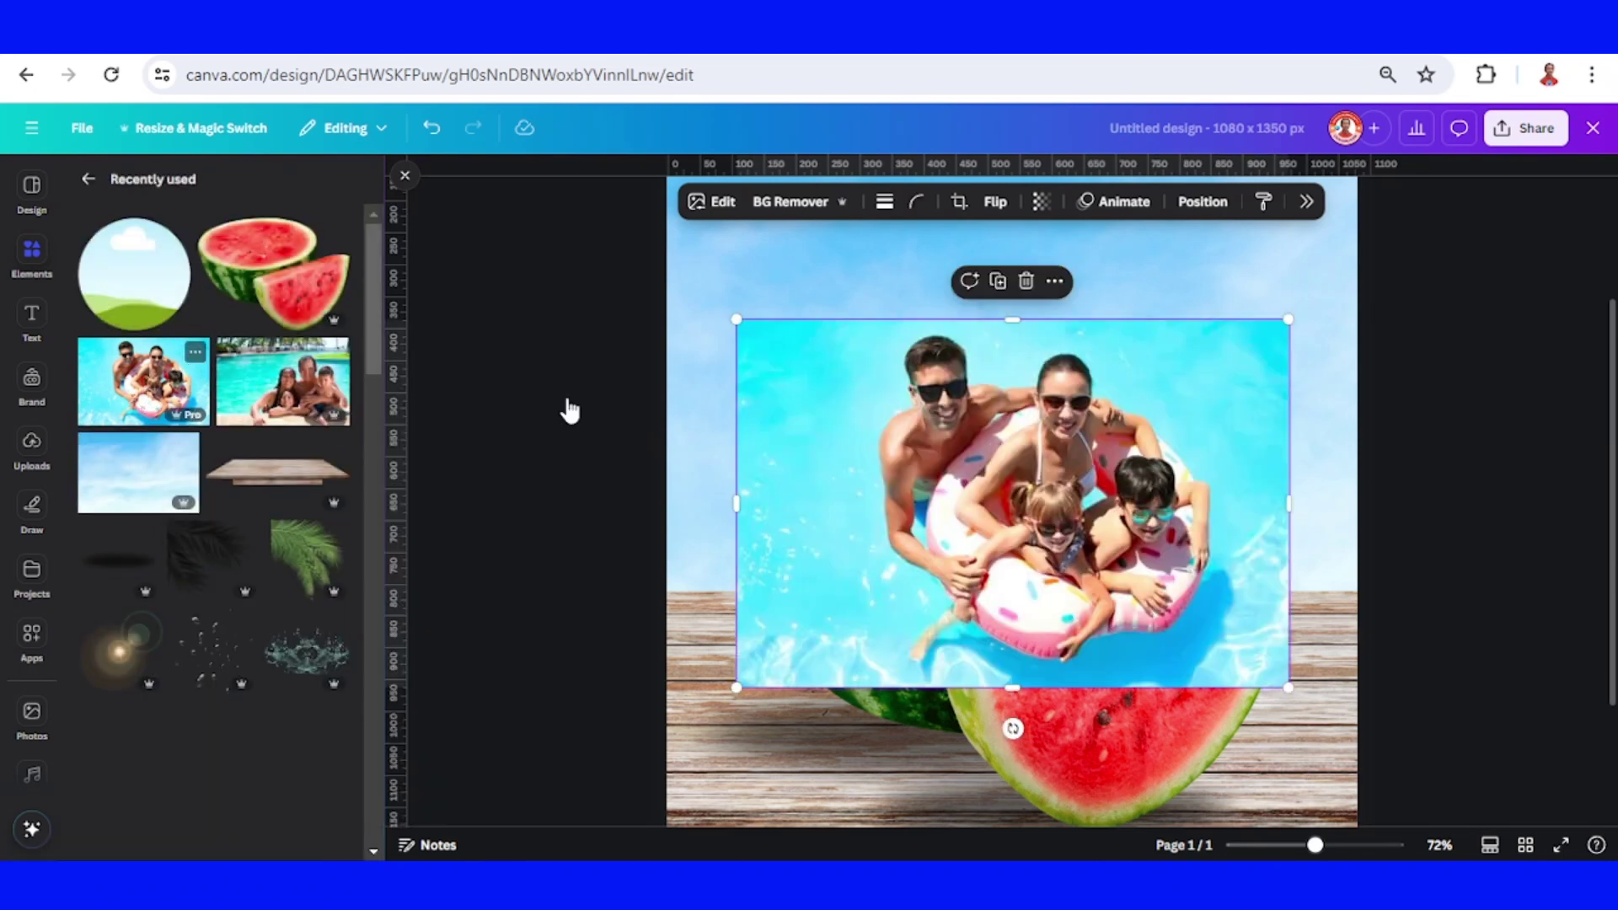
pyautogui.click(779, 203)
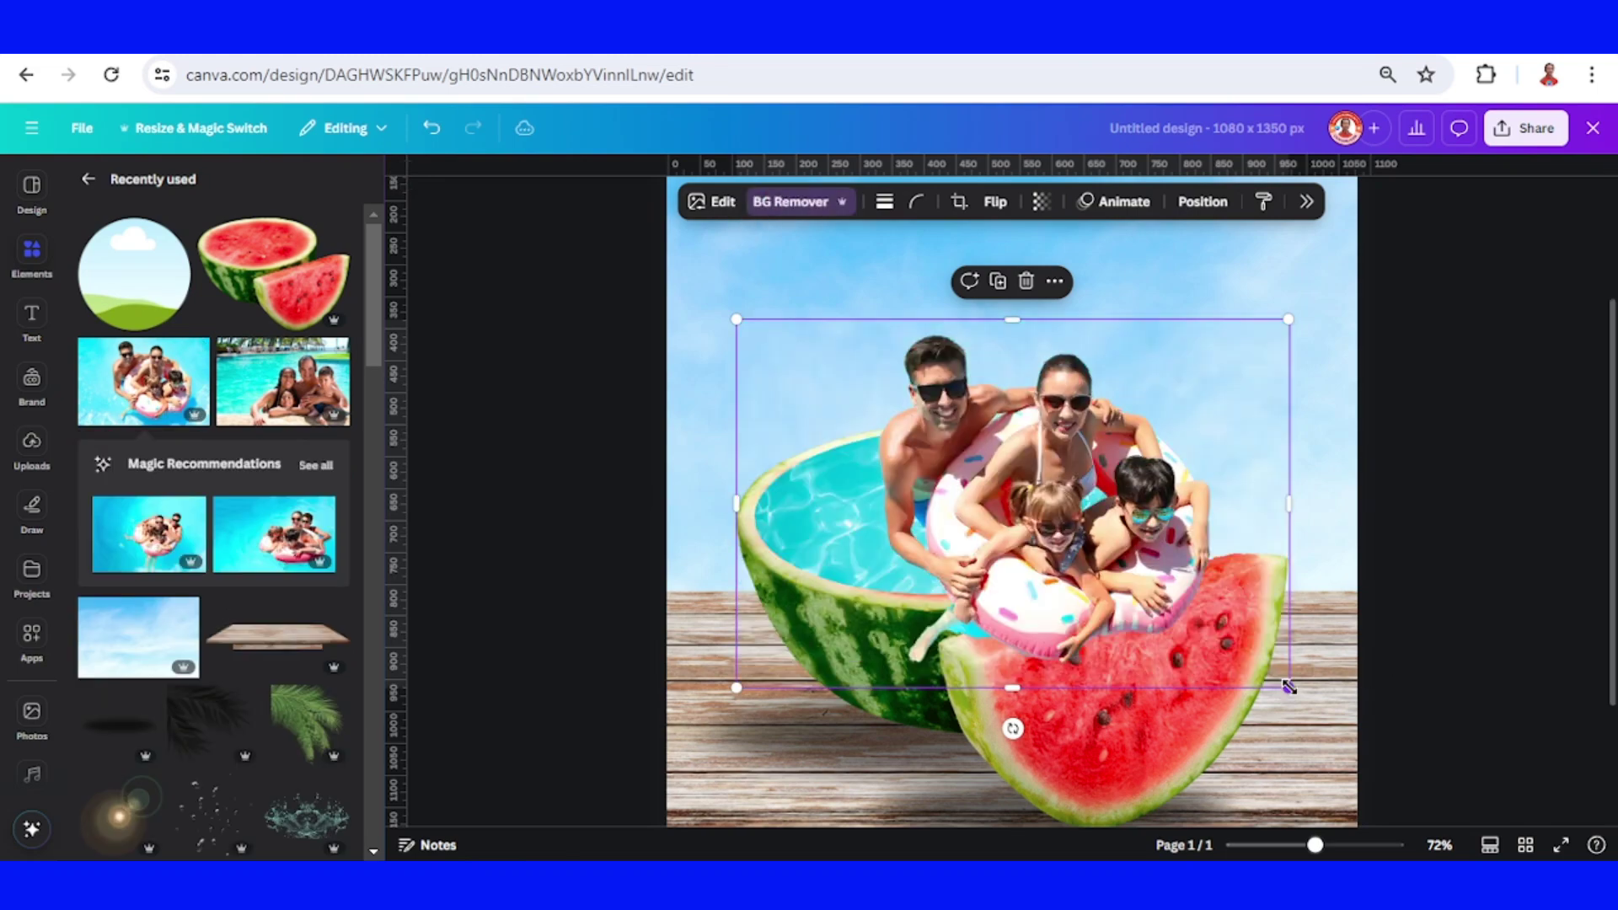
pyautogui.moveTo(1289, 686); pyautogui.dragTo(956, 457)
pyautogui.moveTo(895, 404); pyautogui.dragTo(925, 481)
# Add the second family cut-out, shrunk, slightly tilted and placed at the pool's front edge
pyautogui.click(335, 351)
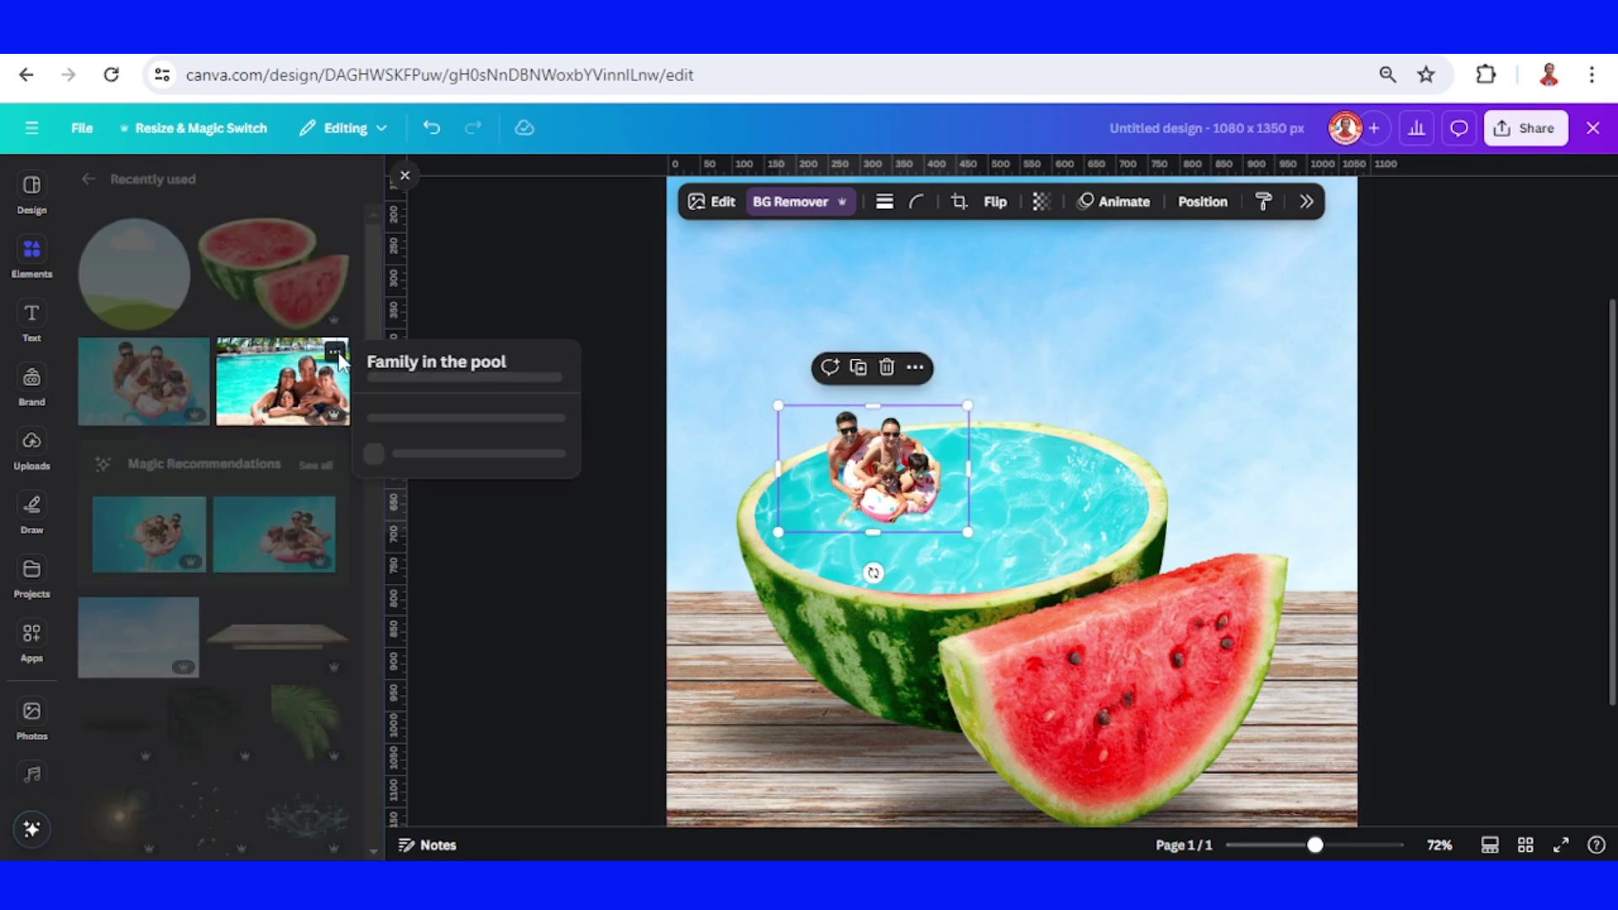
pyautogui.click(296, 400)
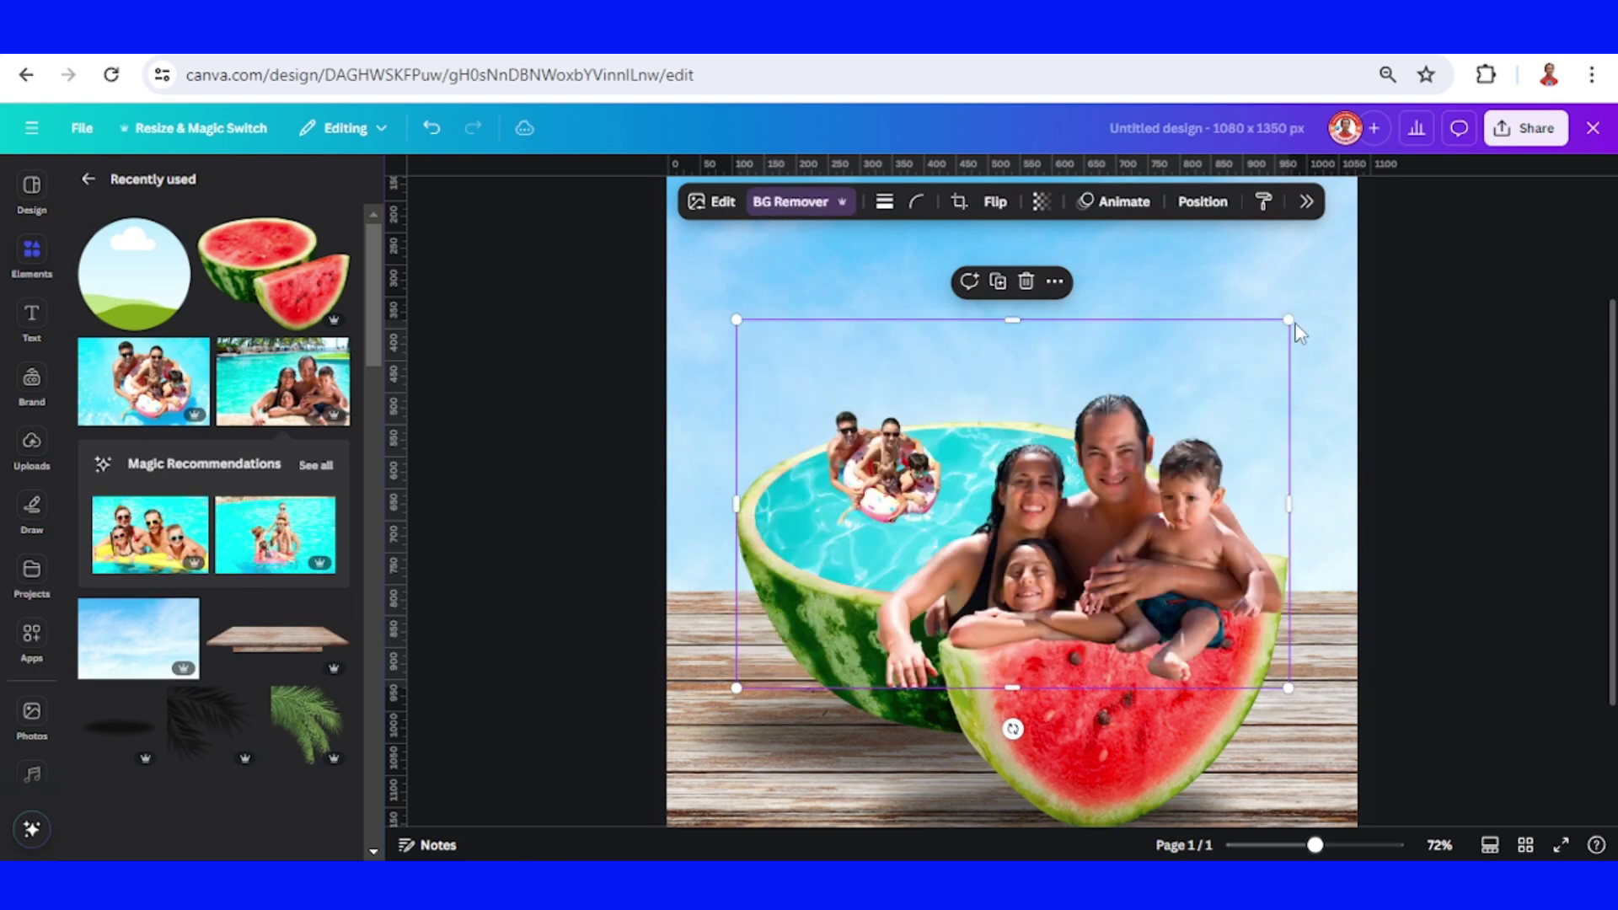
pyautogui.moveTo(1273, 323); pyautogui.dragTo(947, 533)
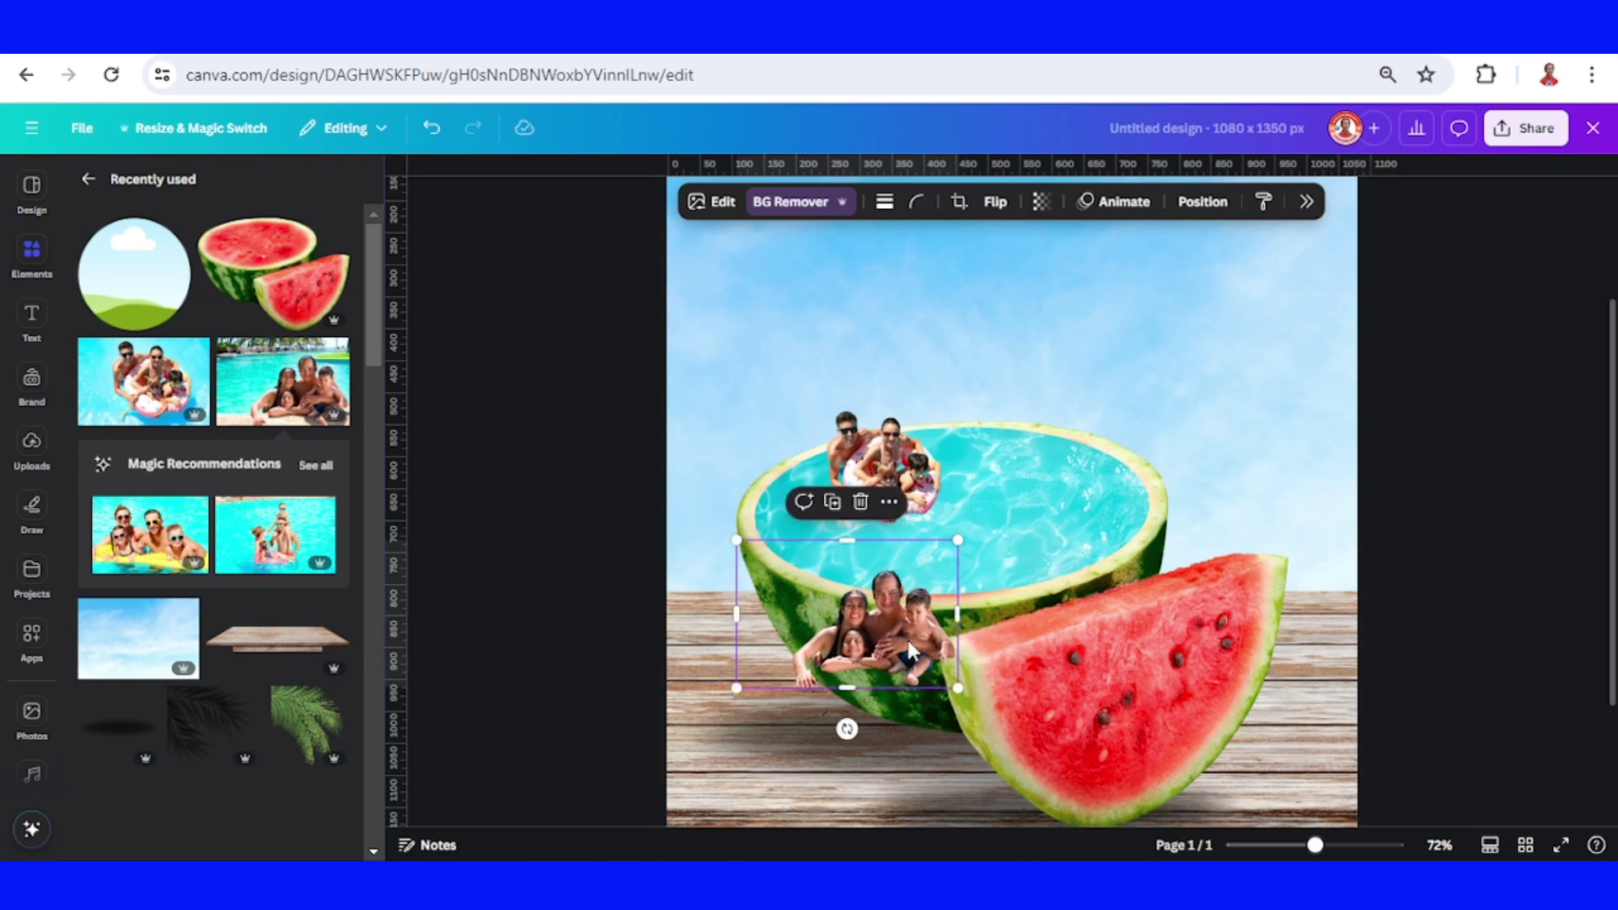
pyautogui.moveTo(908, 648); pyautogui.dragTo(1029, 562)
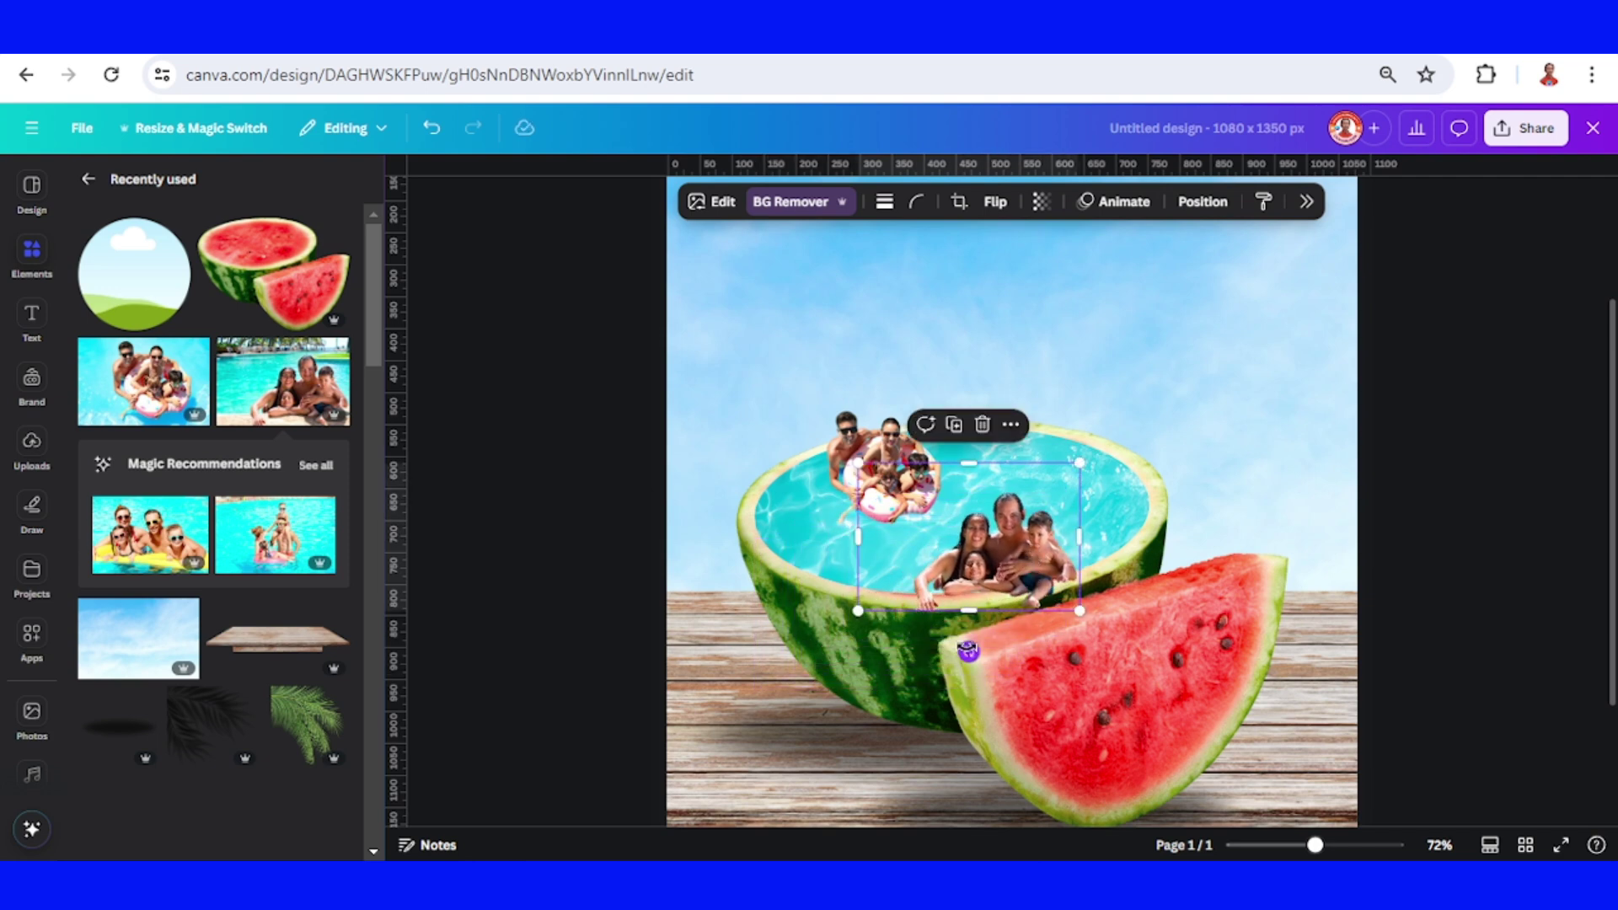
pyautogui.moveTo(968, 652); pyautogui.dragTo(977, 649)
pyautogui.moveTo(1009, 549); pyautogui.dragTo(1025, 551)
# Add a 'Summer' heading set in the Feeling Passionate script font
pyautogui.scroll(-3, 1189, 561)
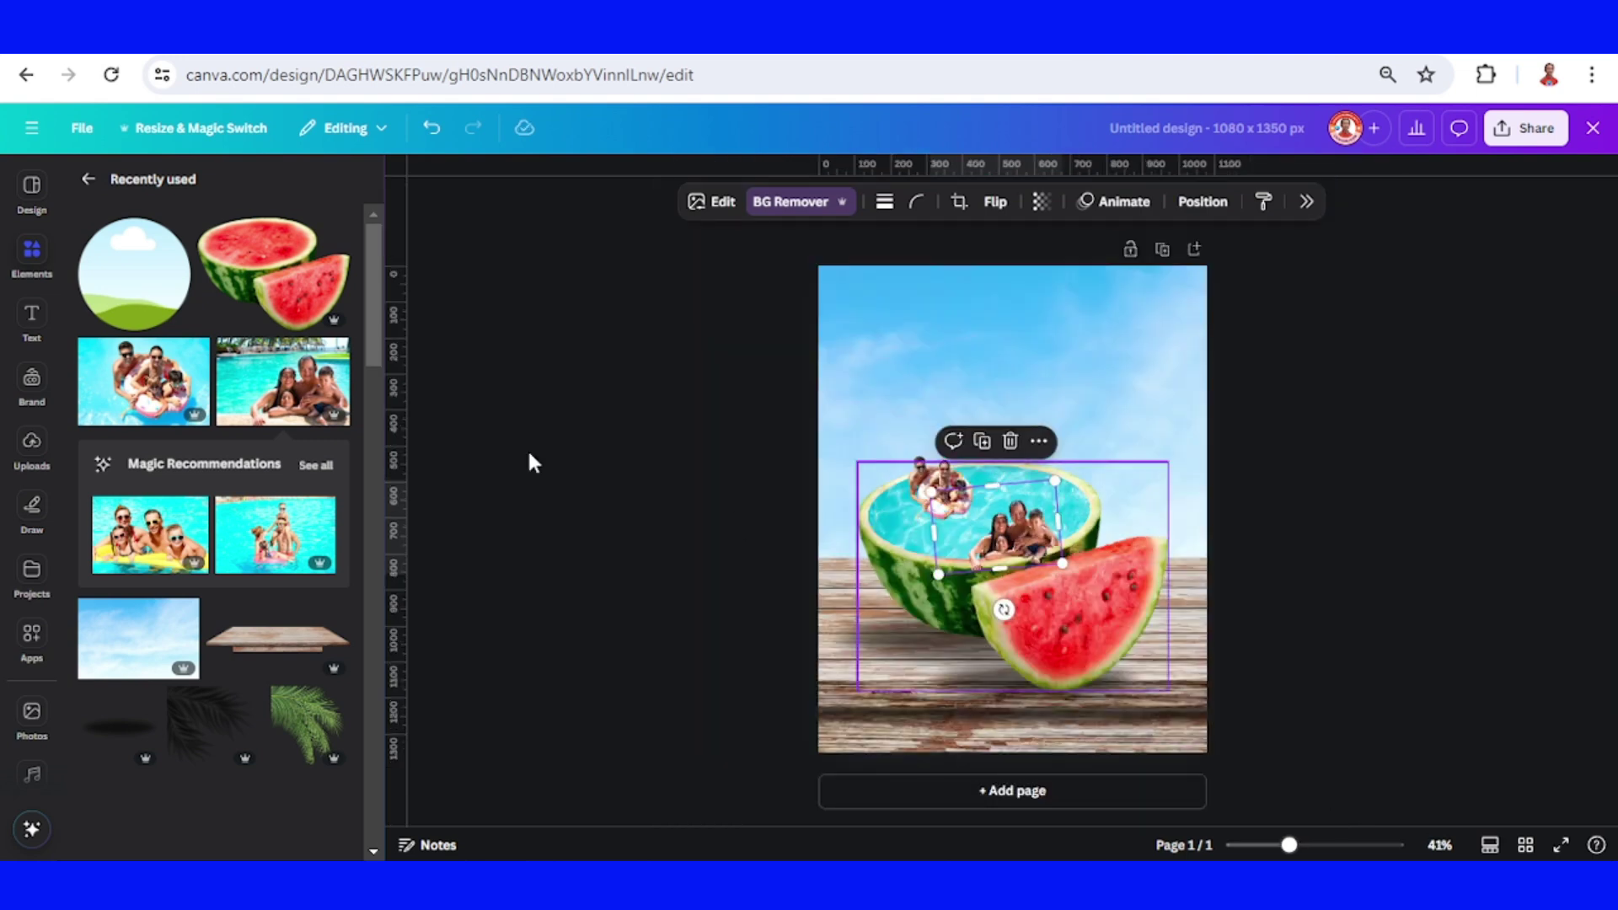
pyautogui.click(32, 320)
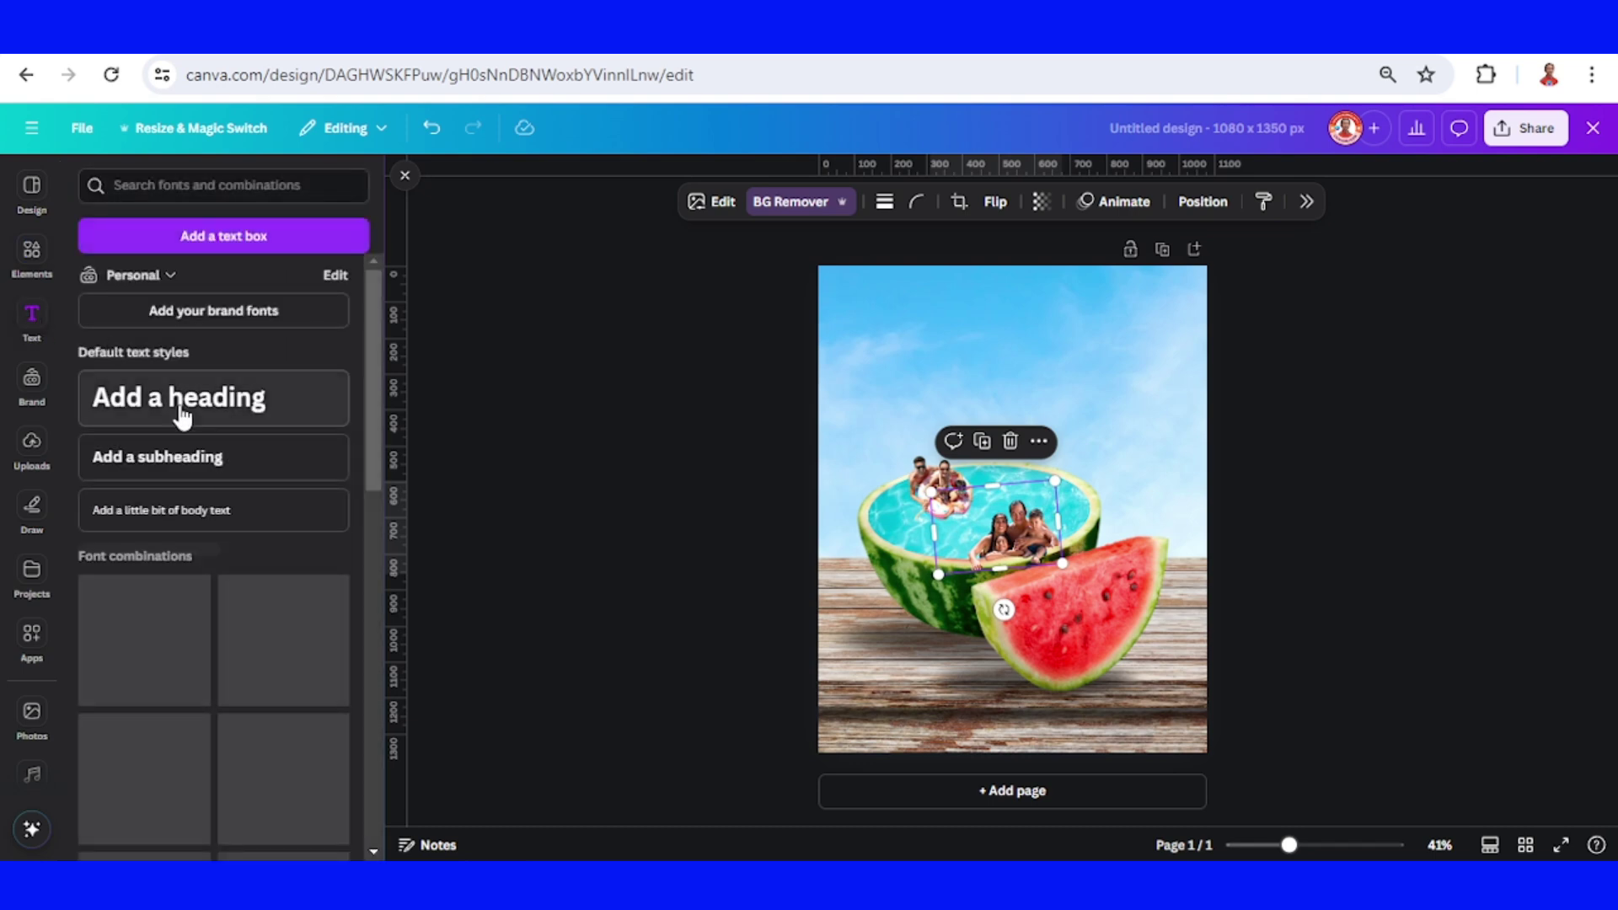
pyautogui.click(181, 409)
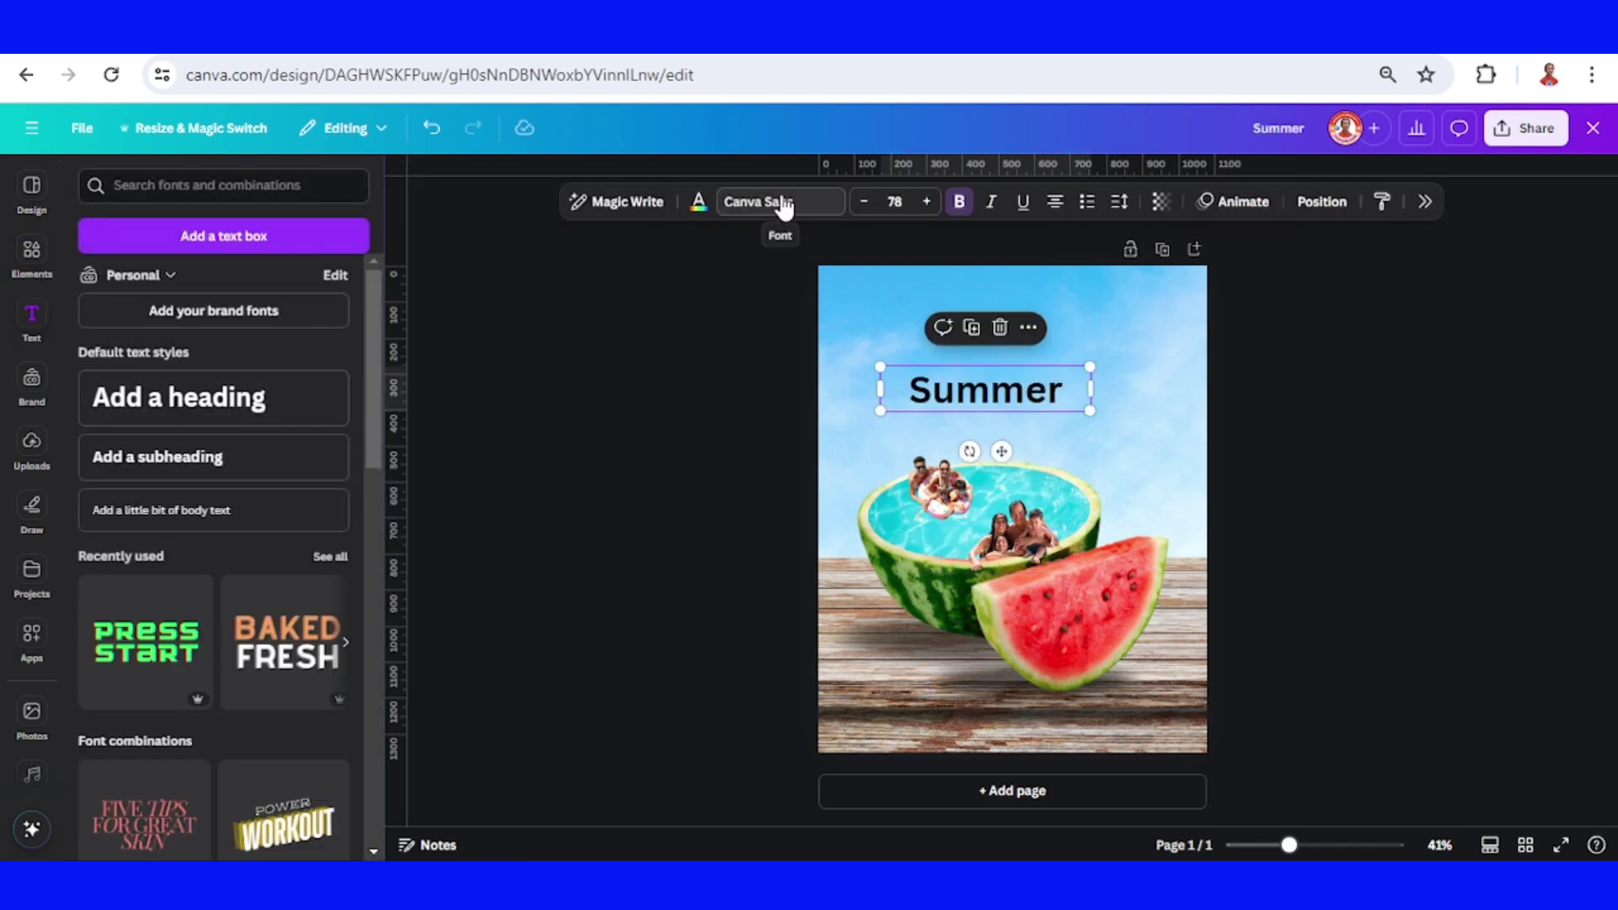
pyautogui.click(782, 205)
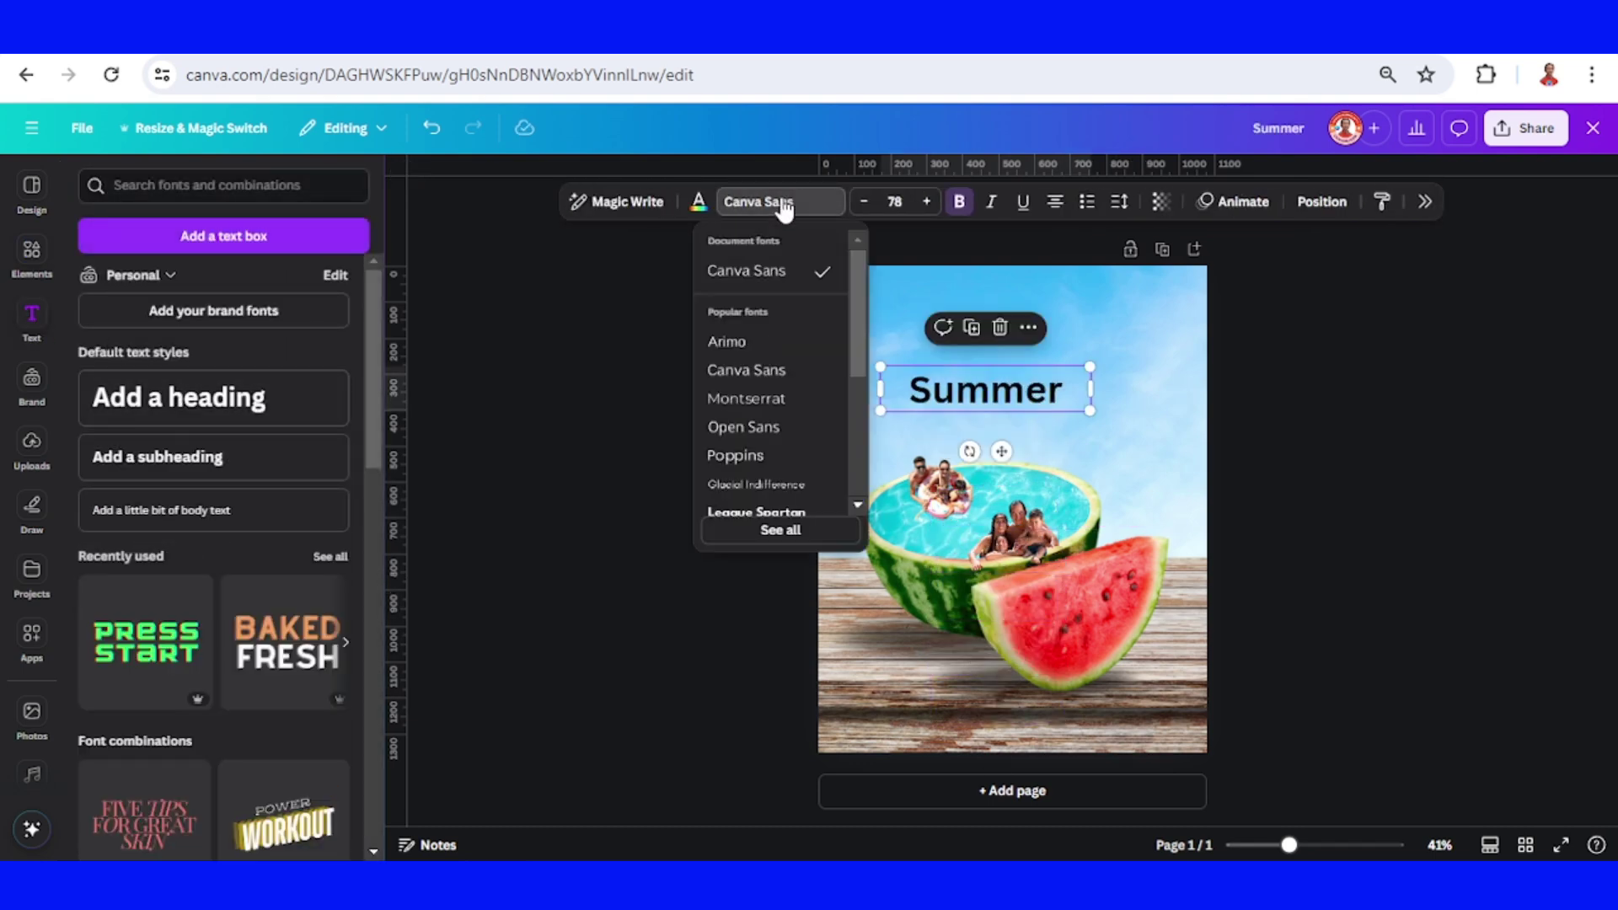
pyautogui.scroll(-3, 787, 354)
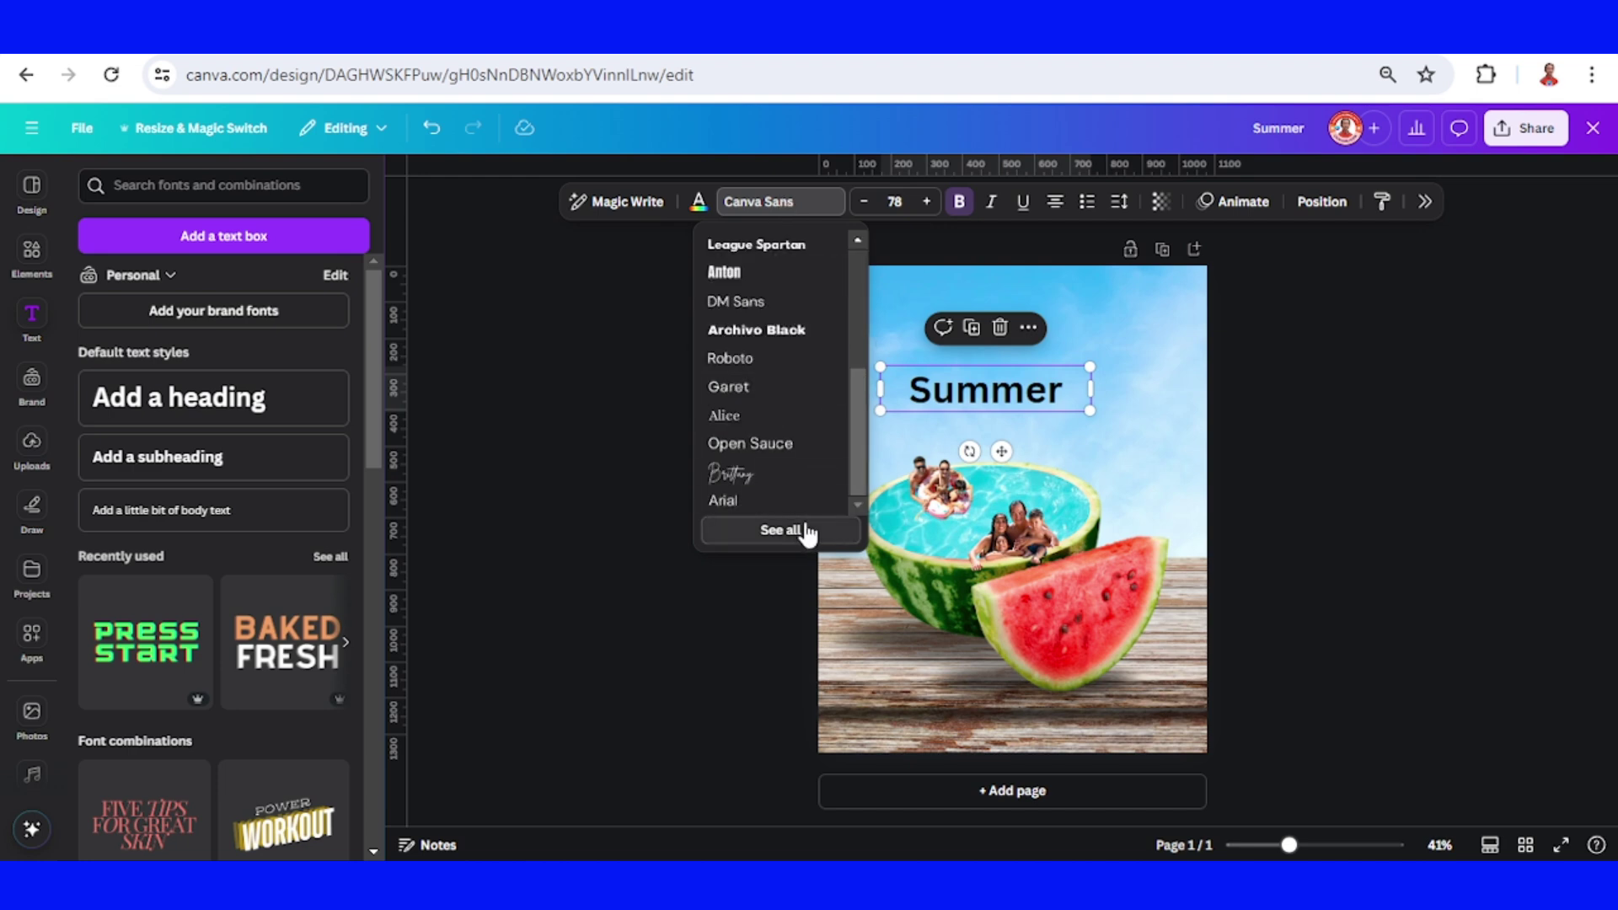
pyautogui.click(754, 537)
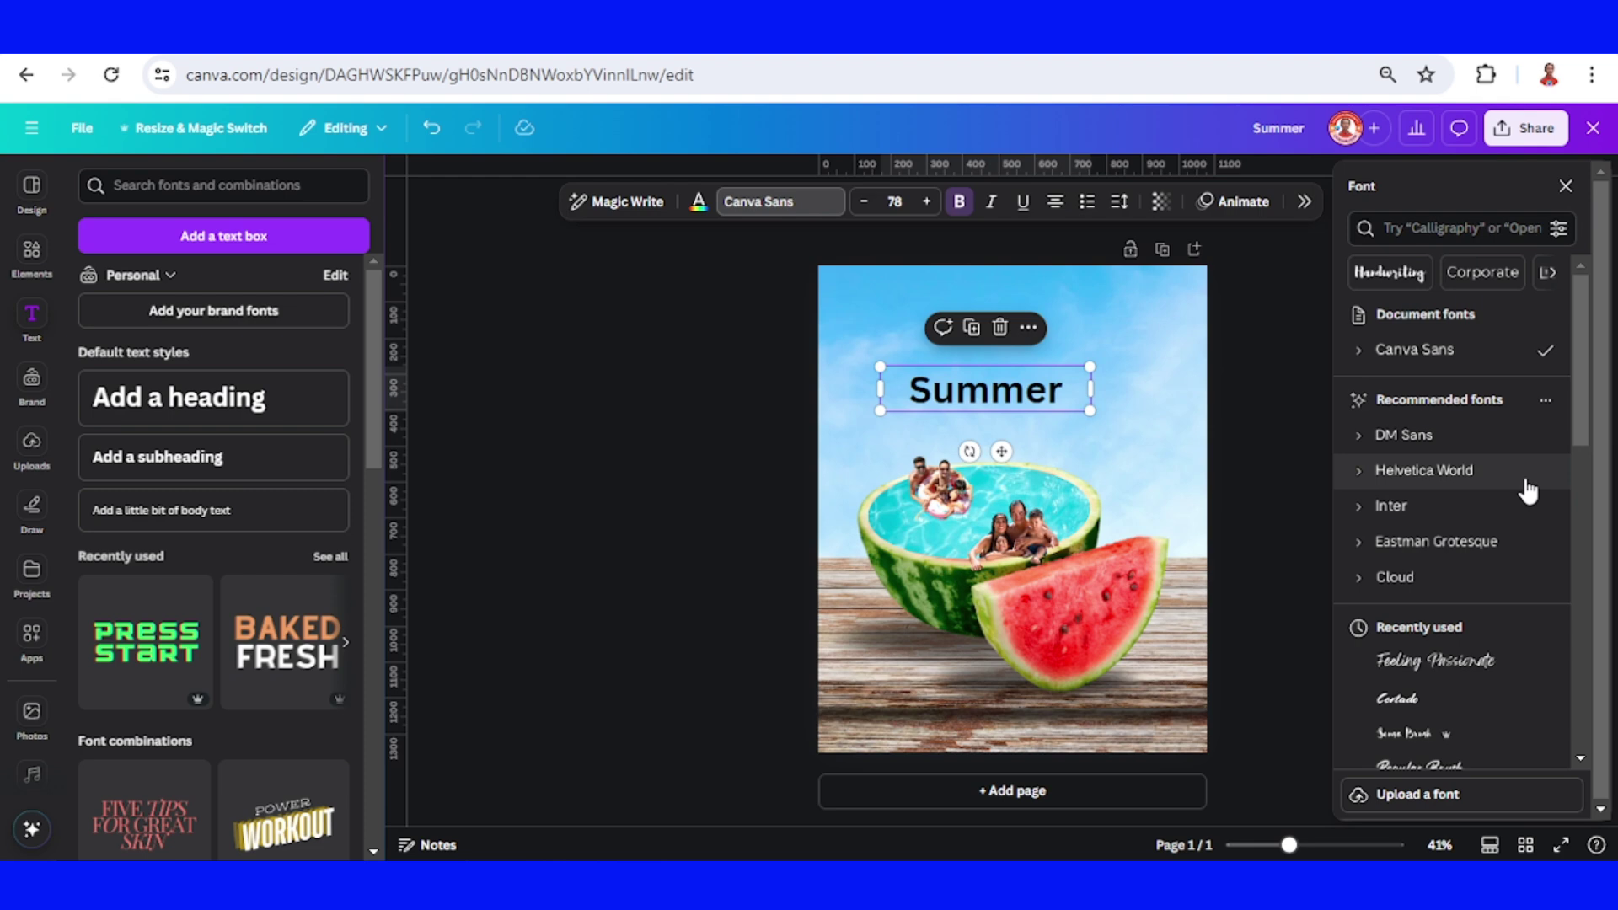
pyautogui.click(1488, 672)
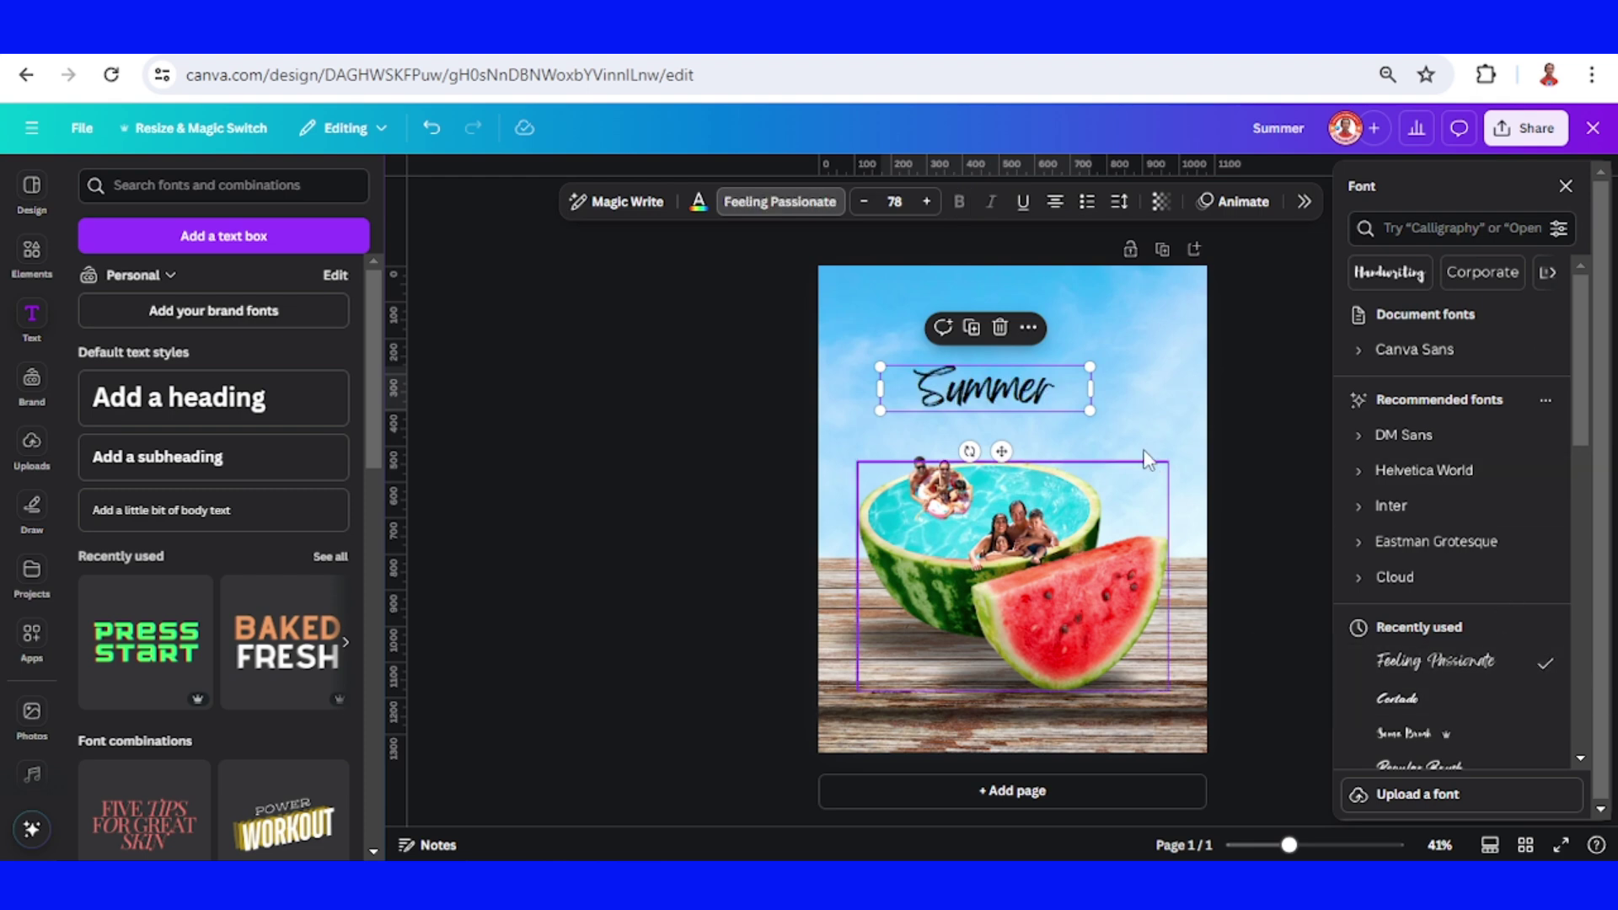
# Make Summer white, enlarge it to size 170 and move it higher
pyautogui.click(698, 205)
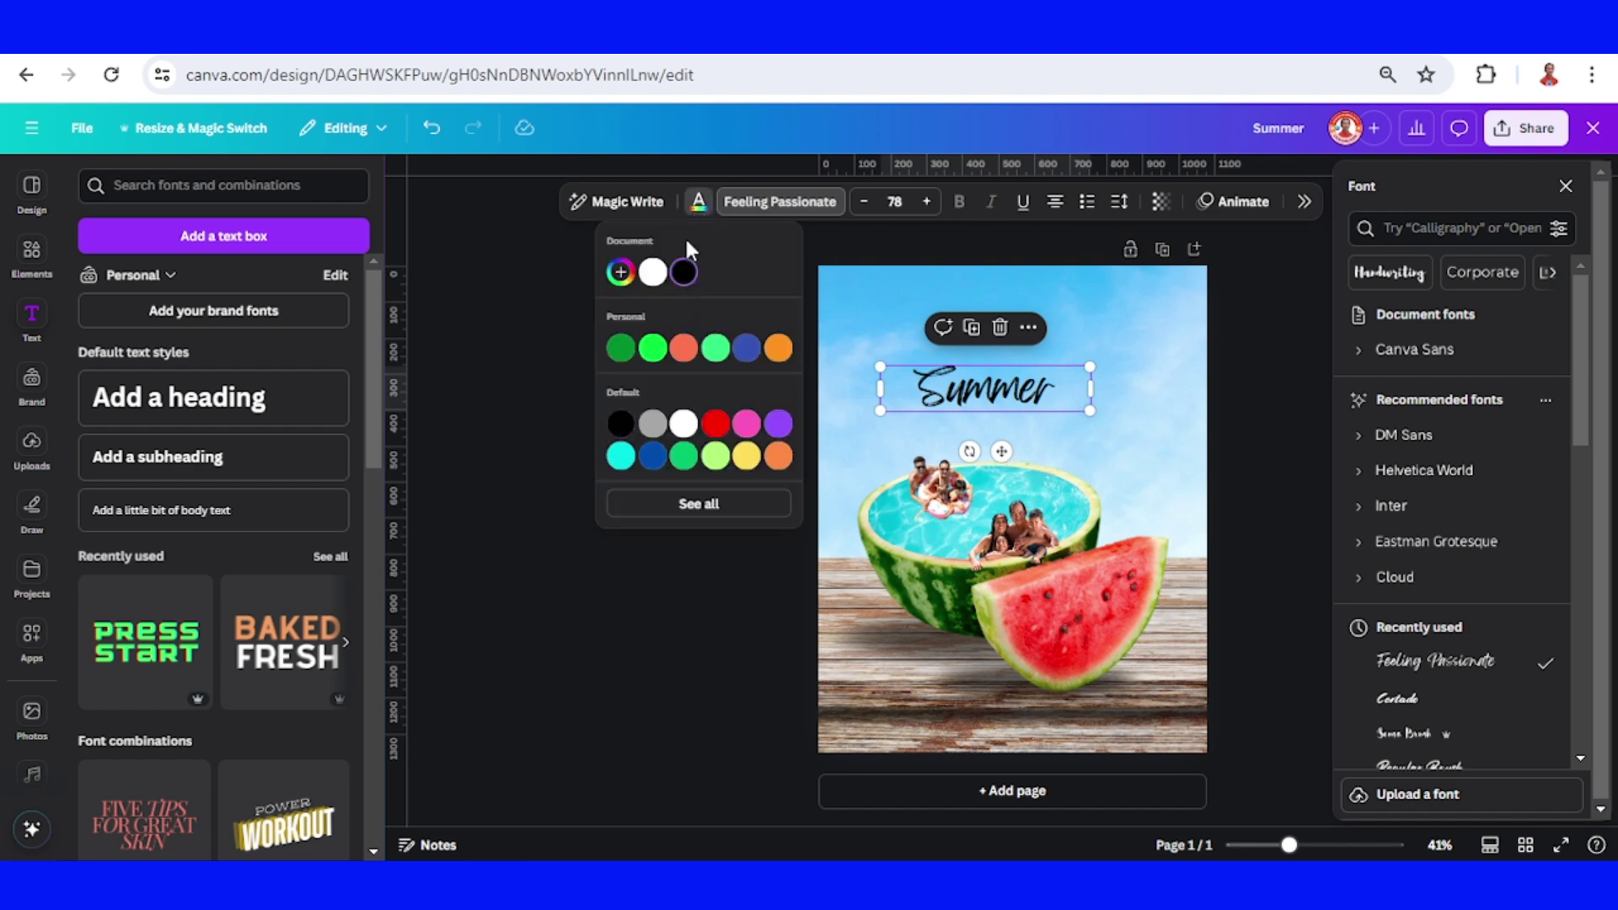
pyautogui.click(653, 273)
pyautogui.moveTo(1087, 412); pyautogui.dragTo(1102, 379)
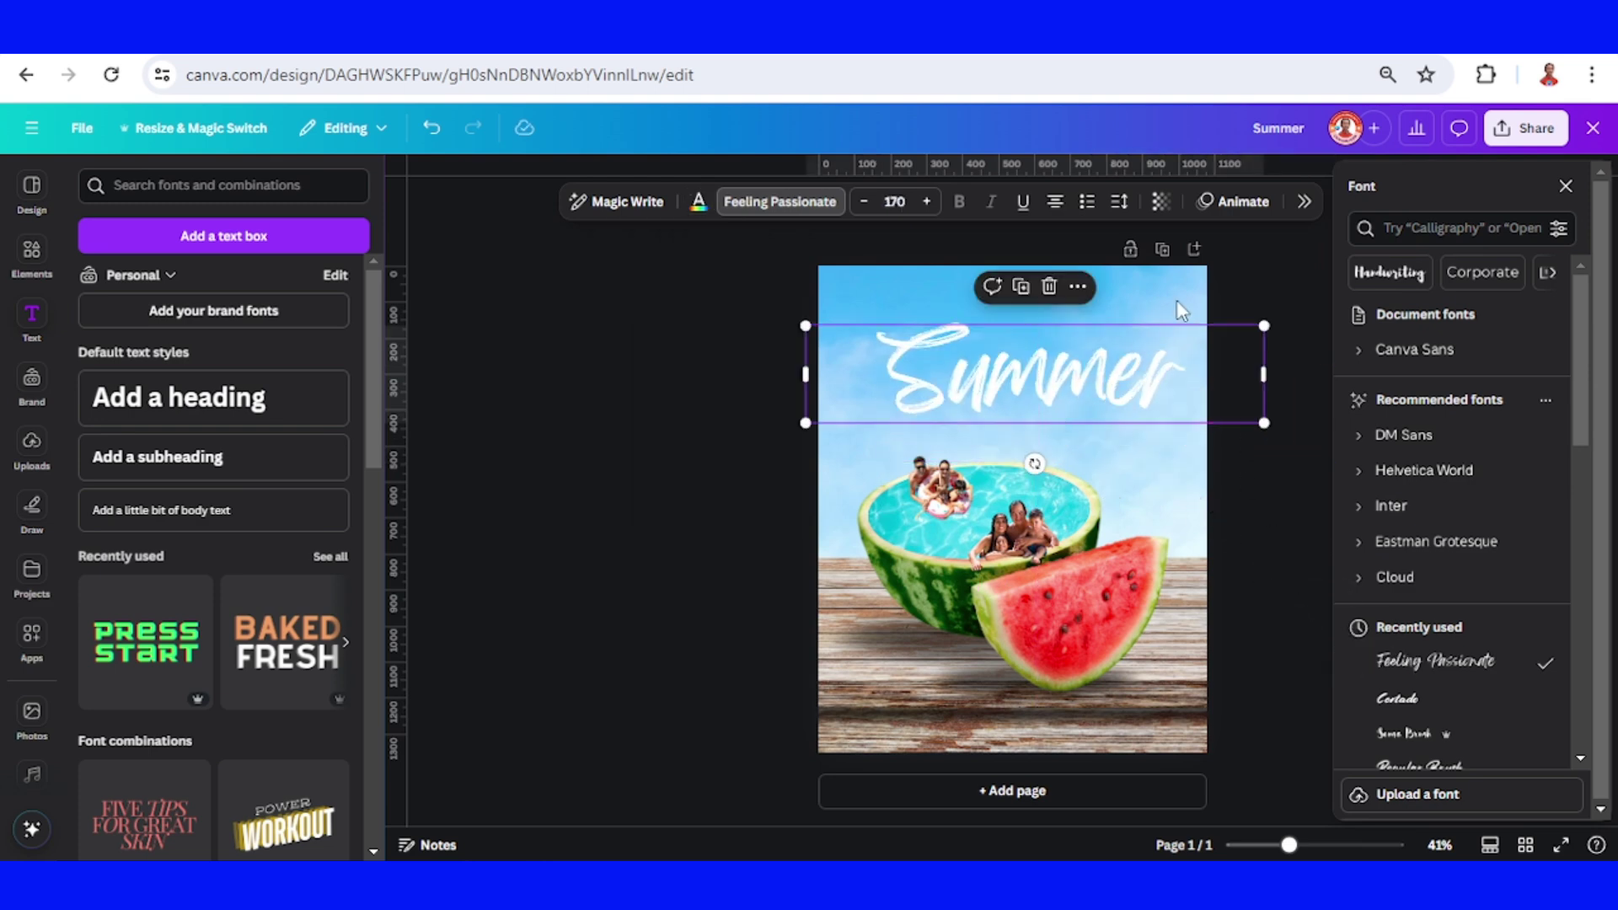
# Give Summer a Curve effect of 86, rotate it about 20° counterclockwise and move it up-left
pyautogui.click(1303, 205)
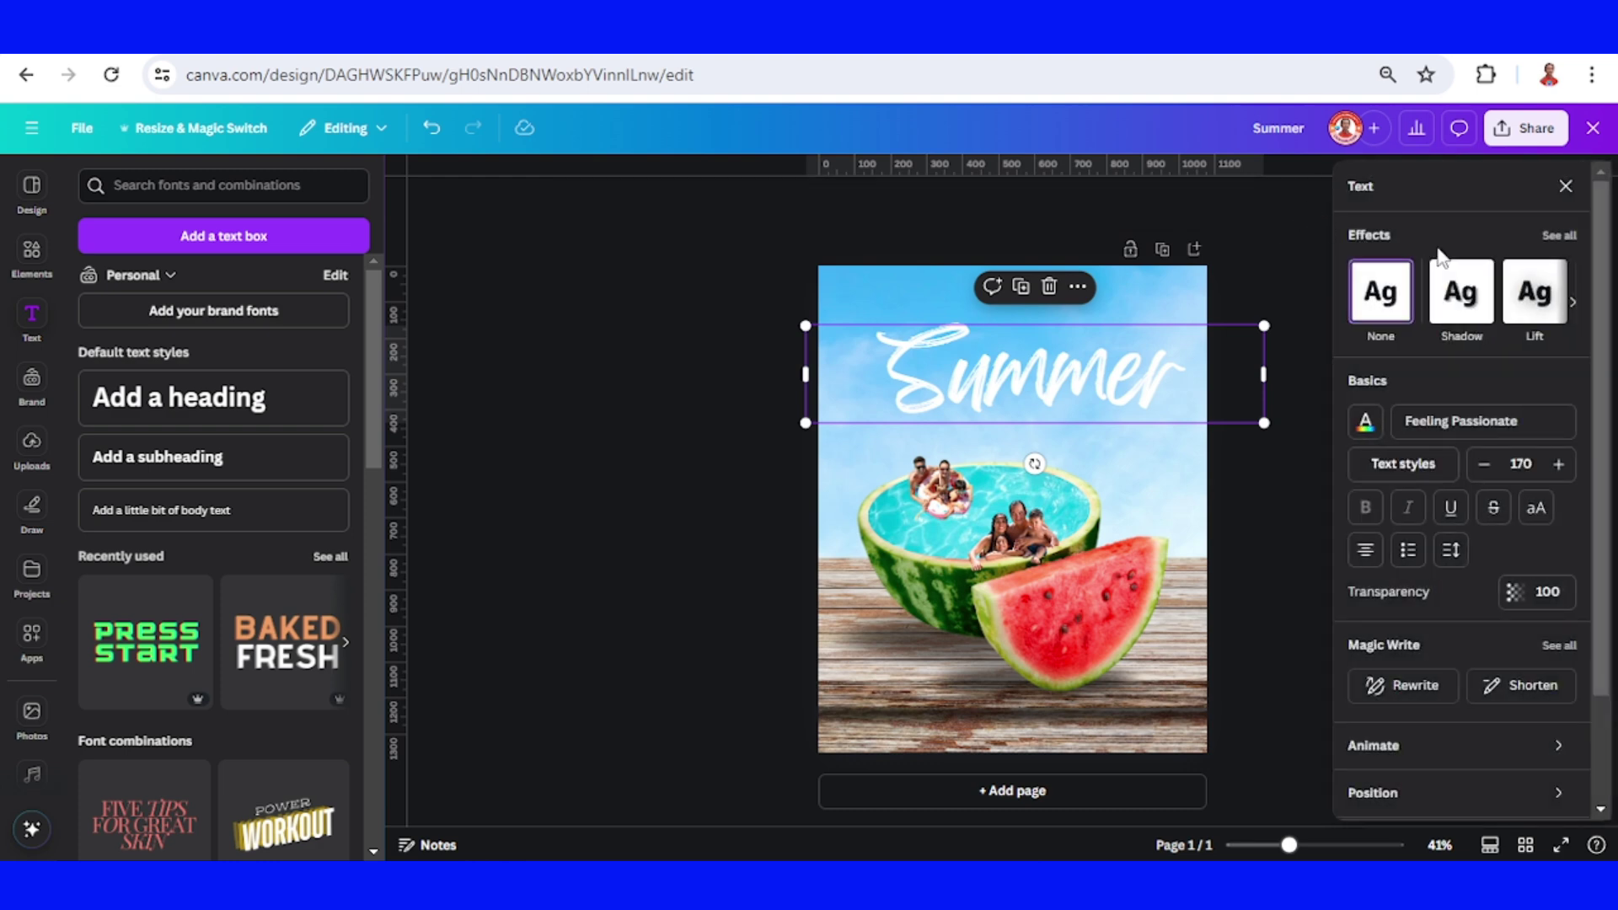
pyautogui.click(1554, 237)
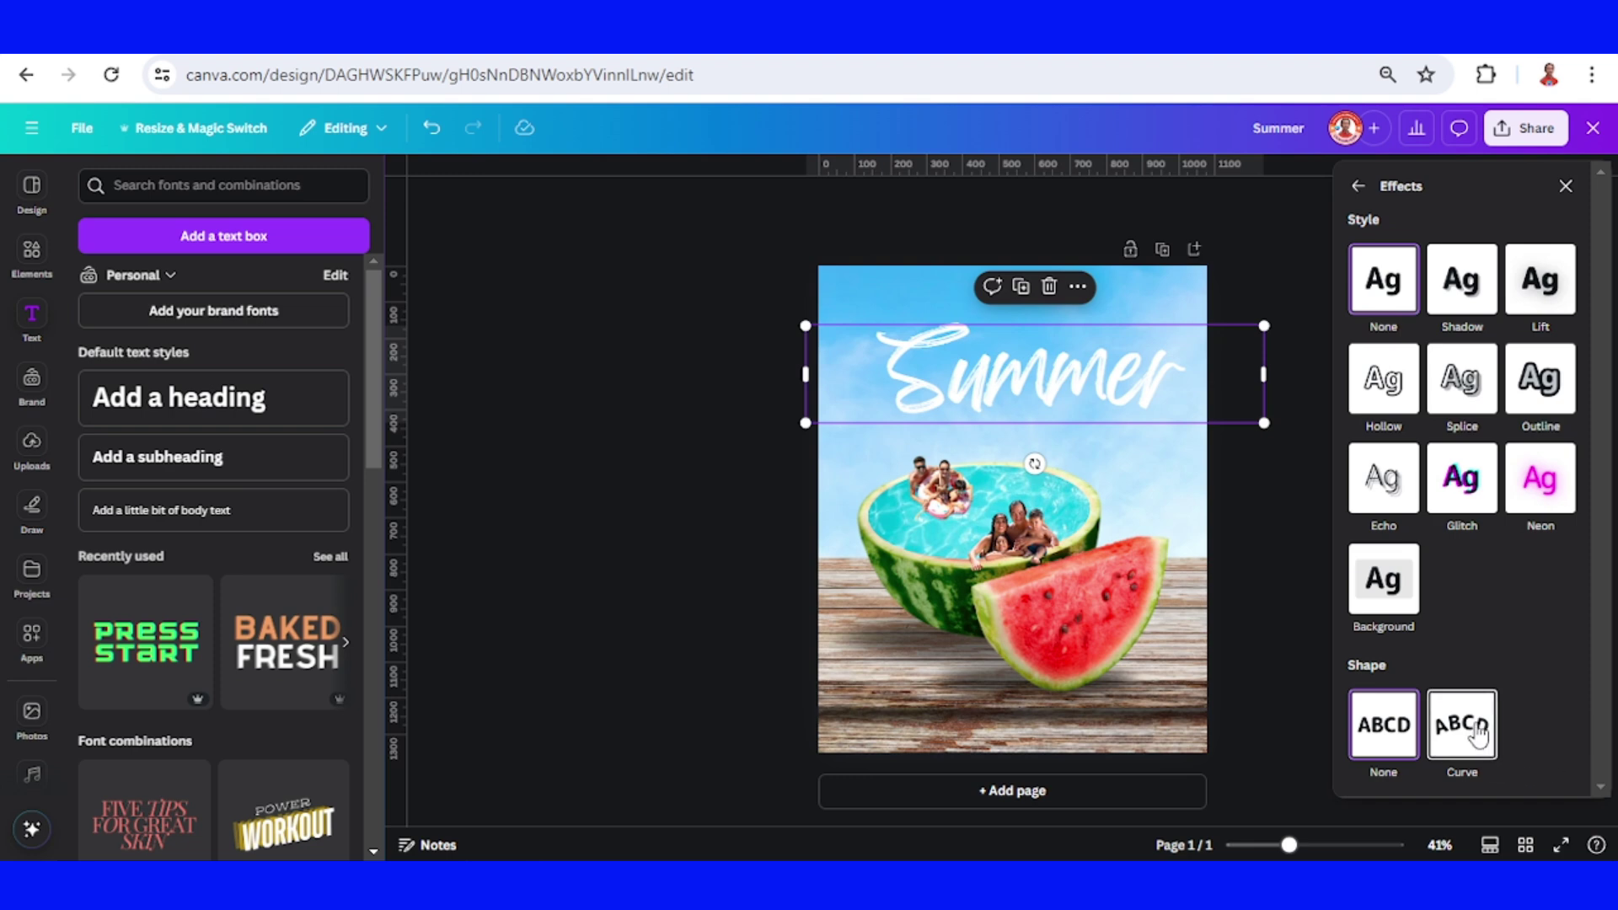
pyautogui.click(1476, 733)
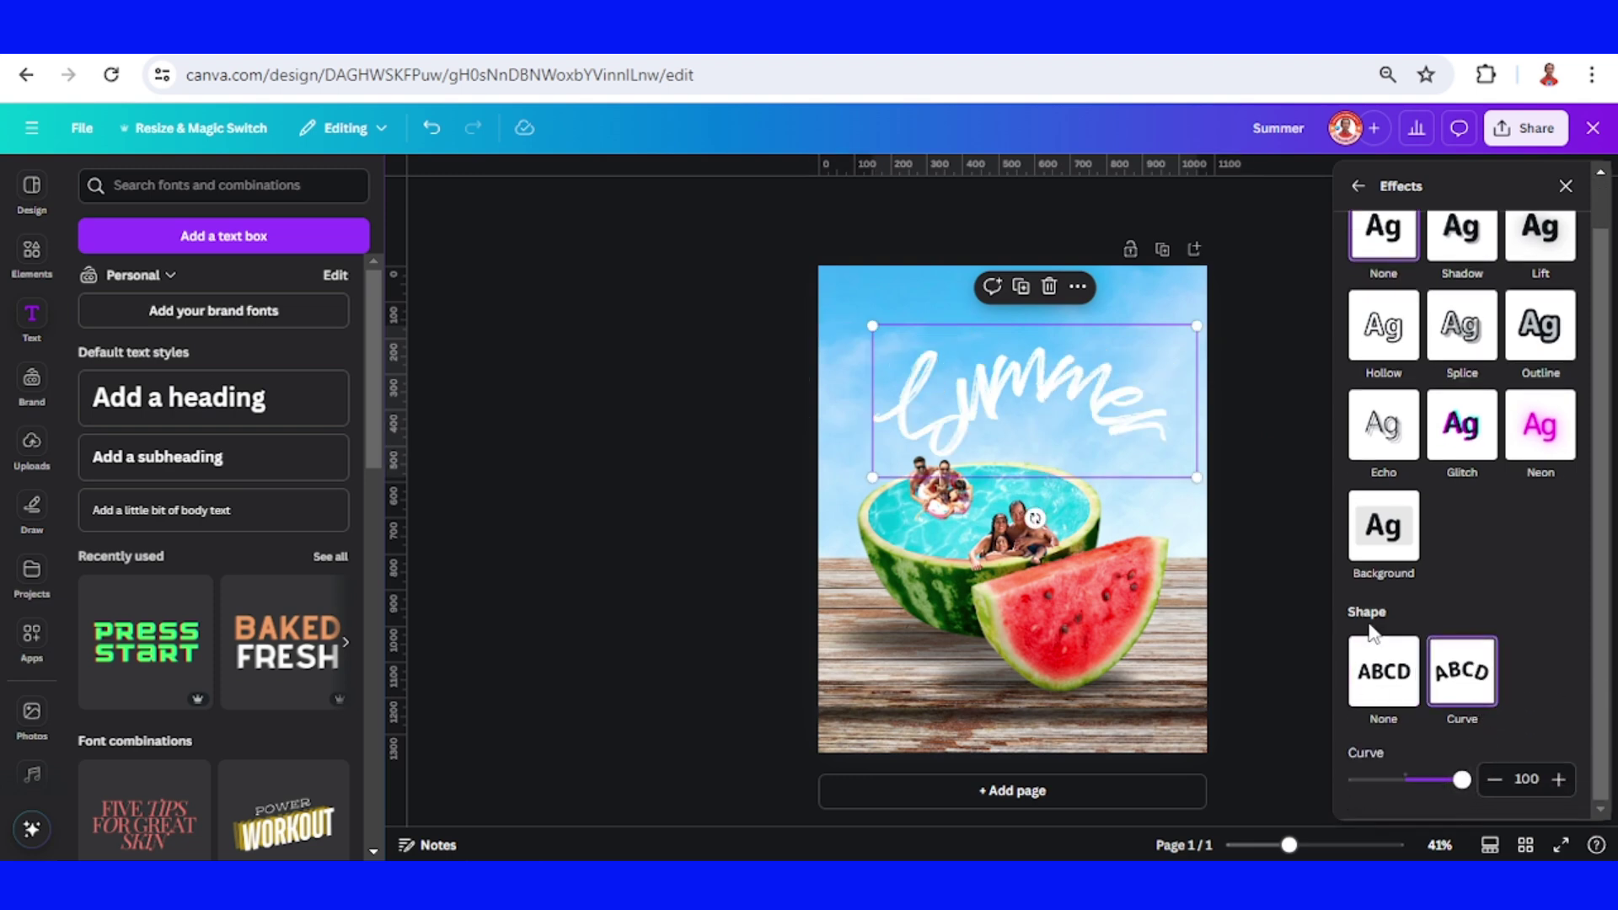
pyautogui.moveTo(1469, 790); pyautogui.dragTo(1458, 788)
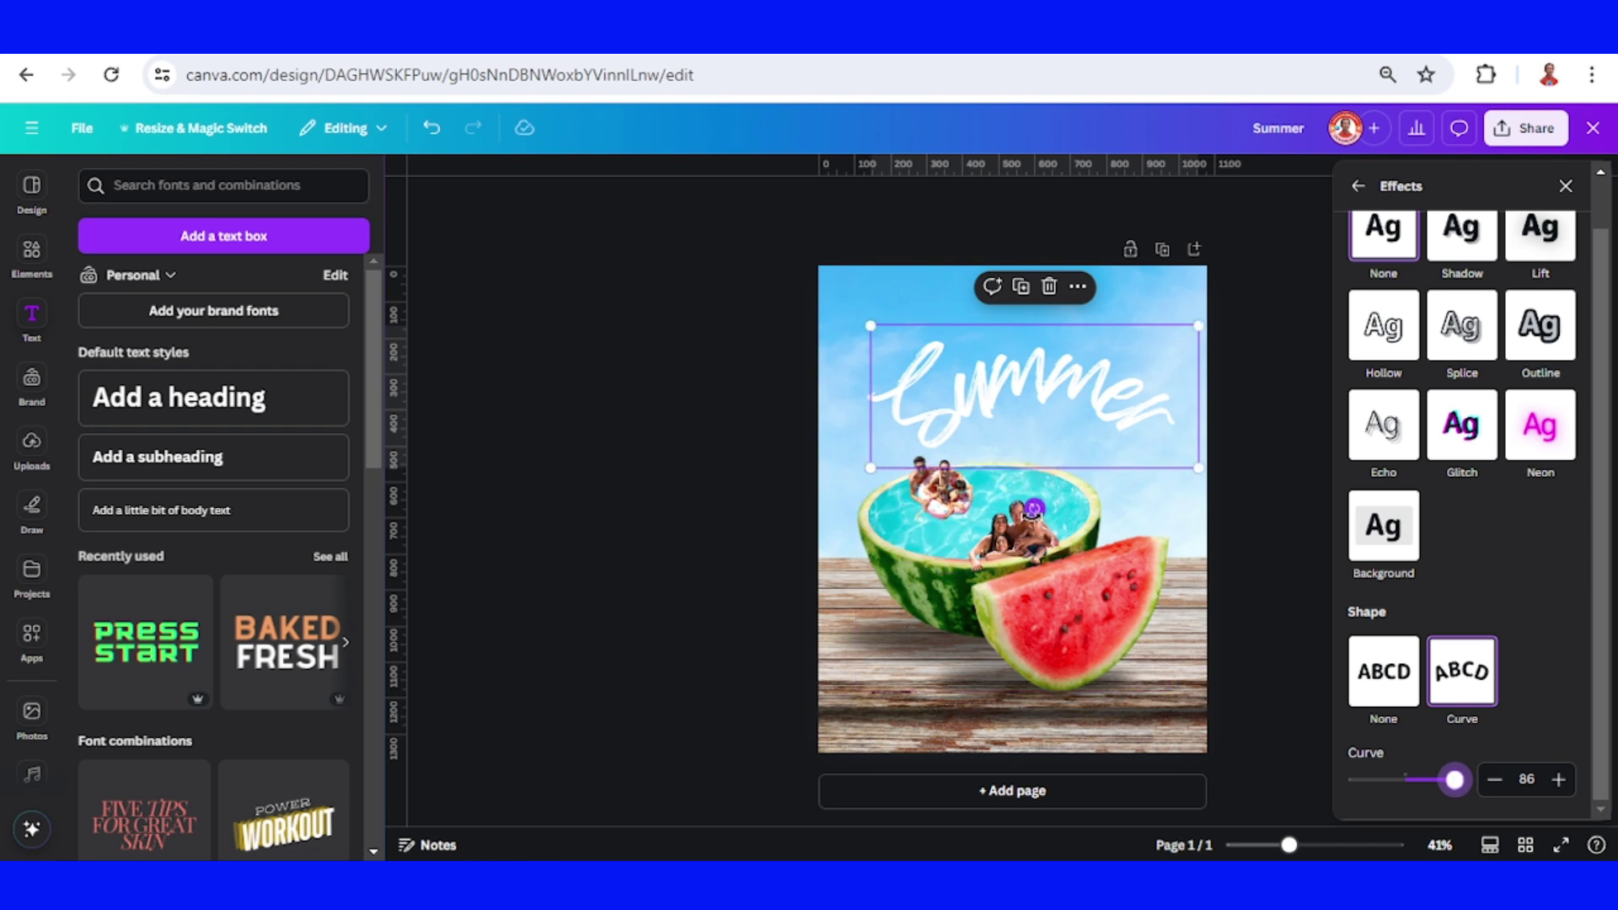
pyautogui.moveTo(1033, 509); pyautogui.dragTo(1099, 565)
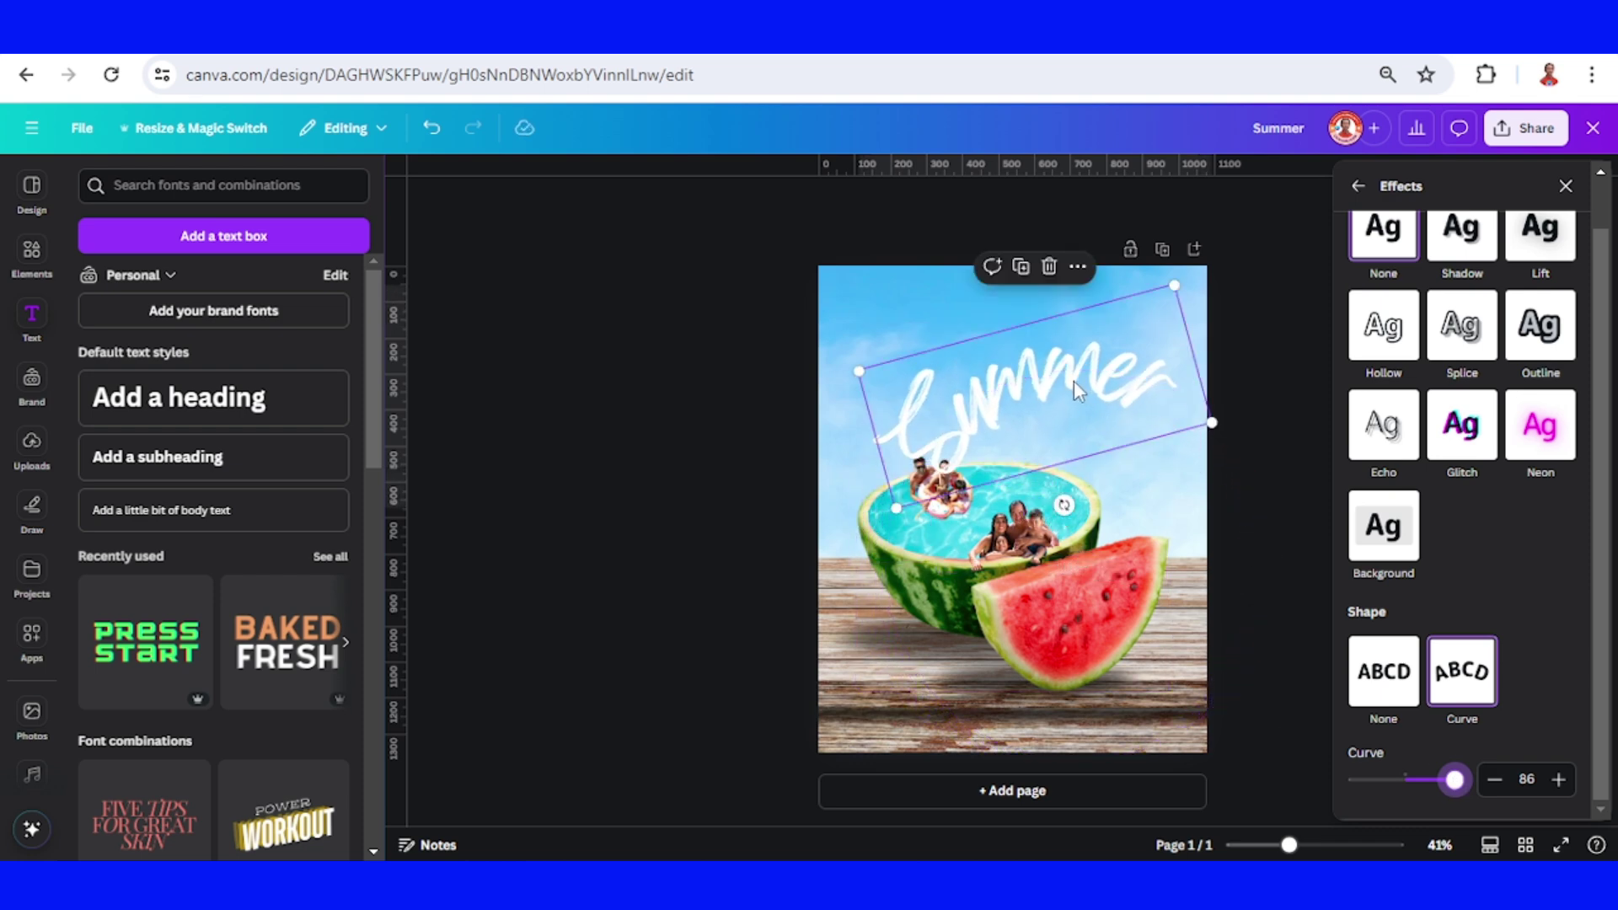
pyautogui.moveTo(1074, 392); pyautogui.dragTo(1060, 363)
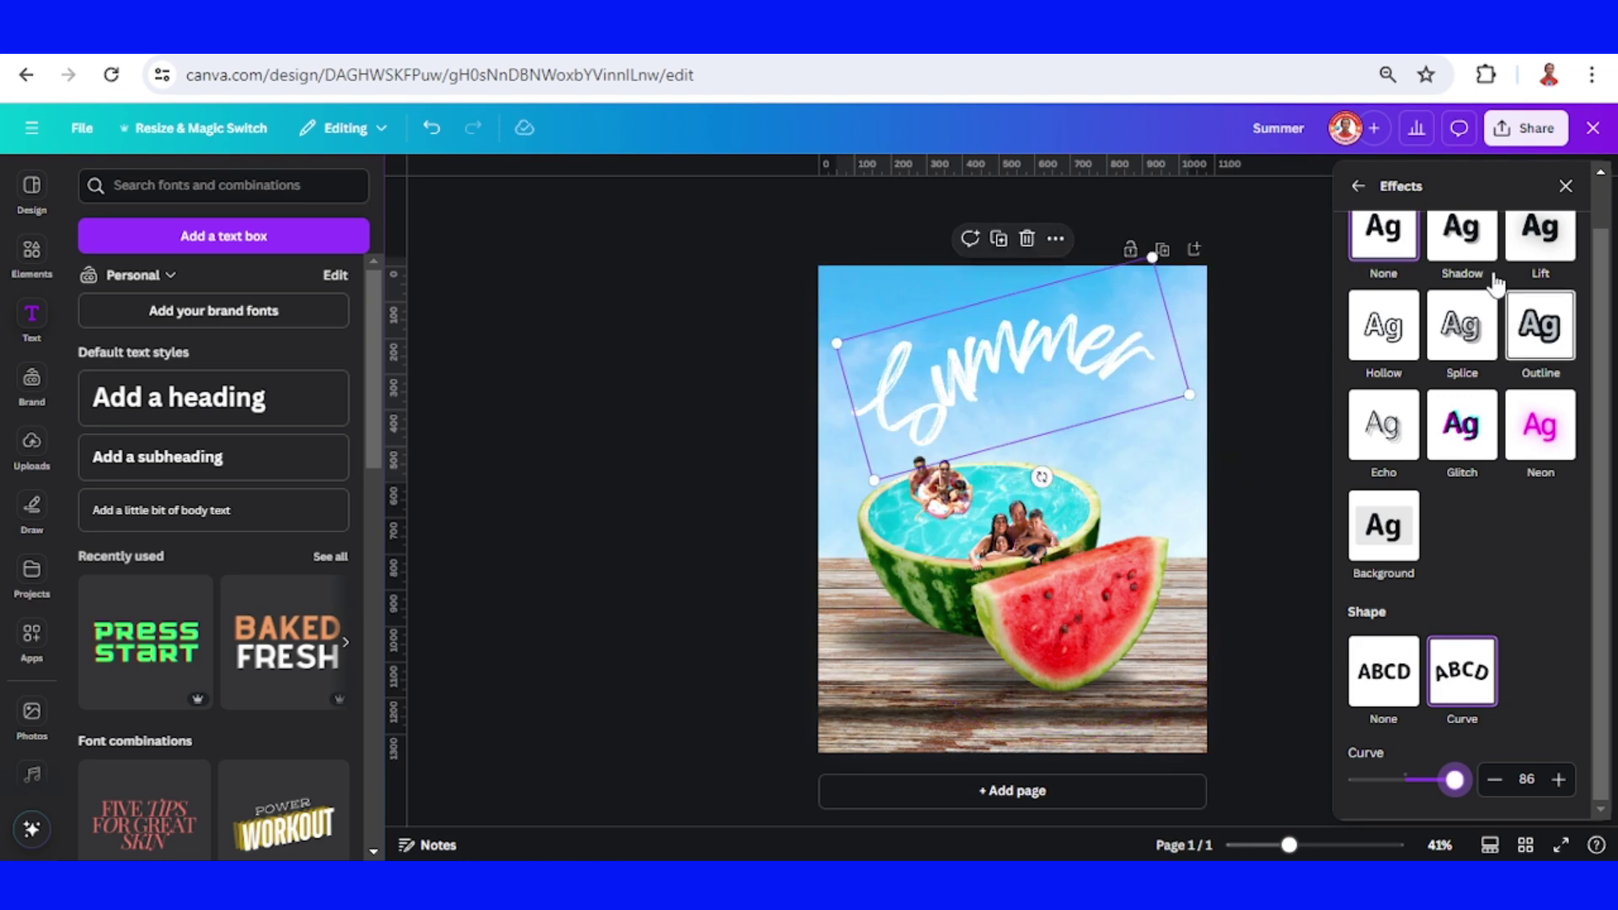
# Add a dark blue Shadow effect to Summer with transparency 100 and blur 28
pyautogui.click(1462, 234)
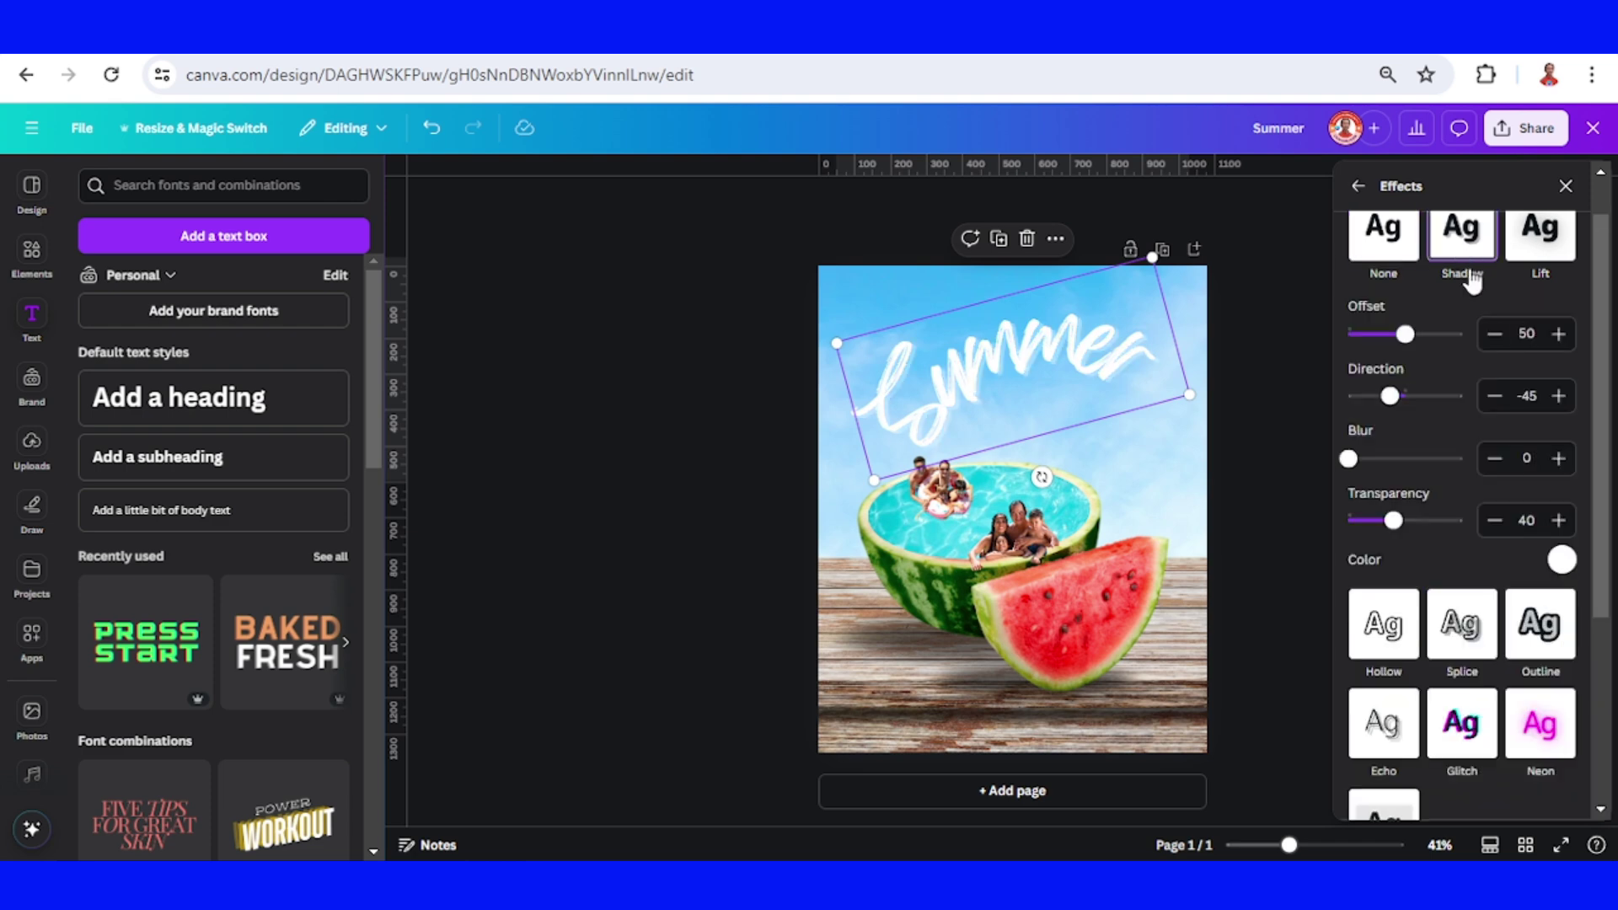
pyautogui.click(1561, 559)
pyautogui.scroll(-1, 1487, 493)
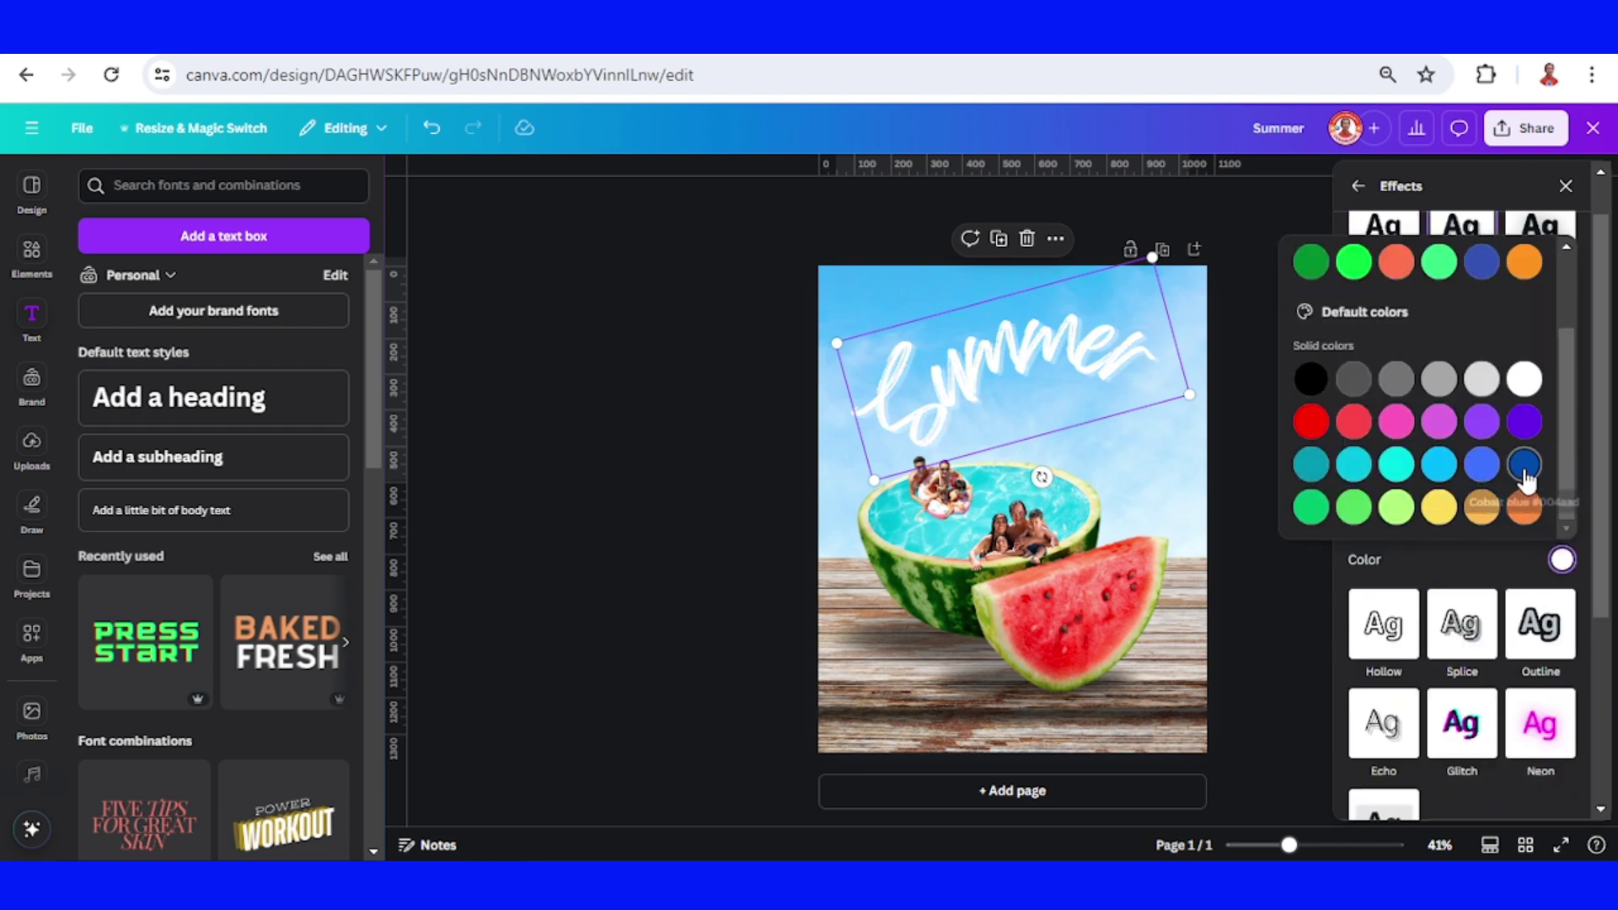
pyautogui.click(1524, 466)
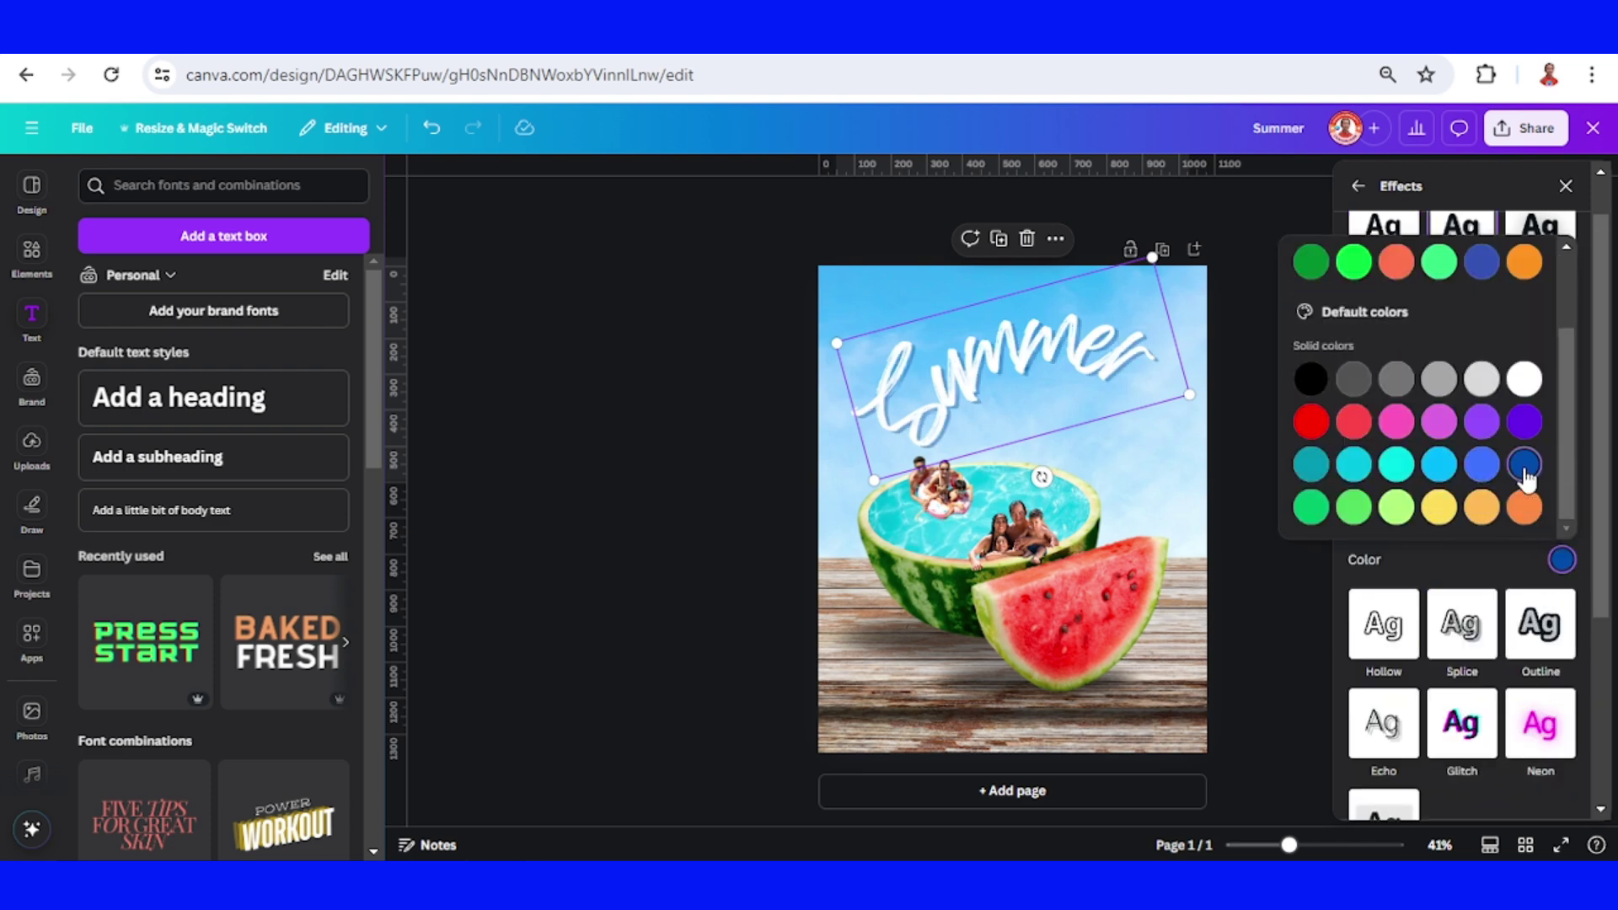
pyautogui.click(1510, 554)
pyautogui.moveTo(1397, 523); pyautogui.dragTo(1483, 532)
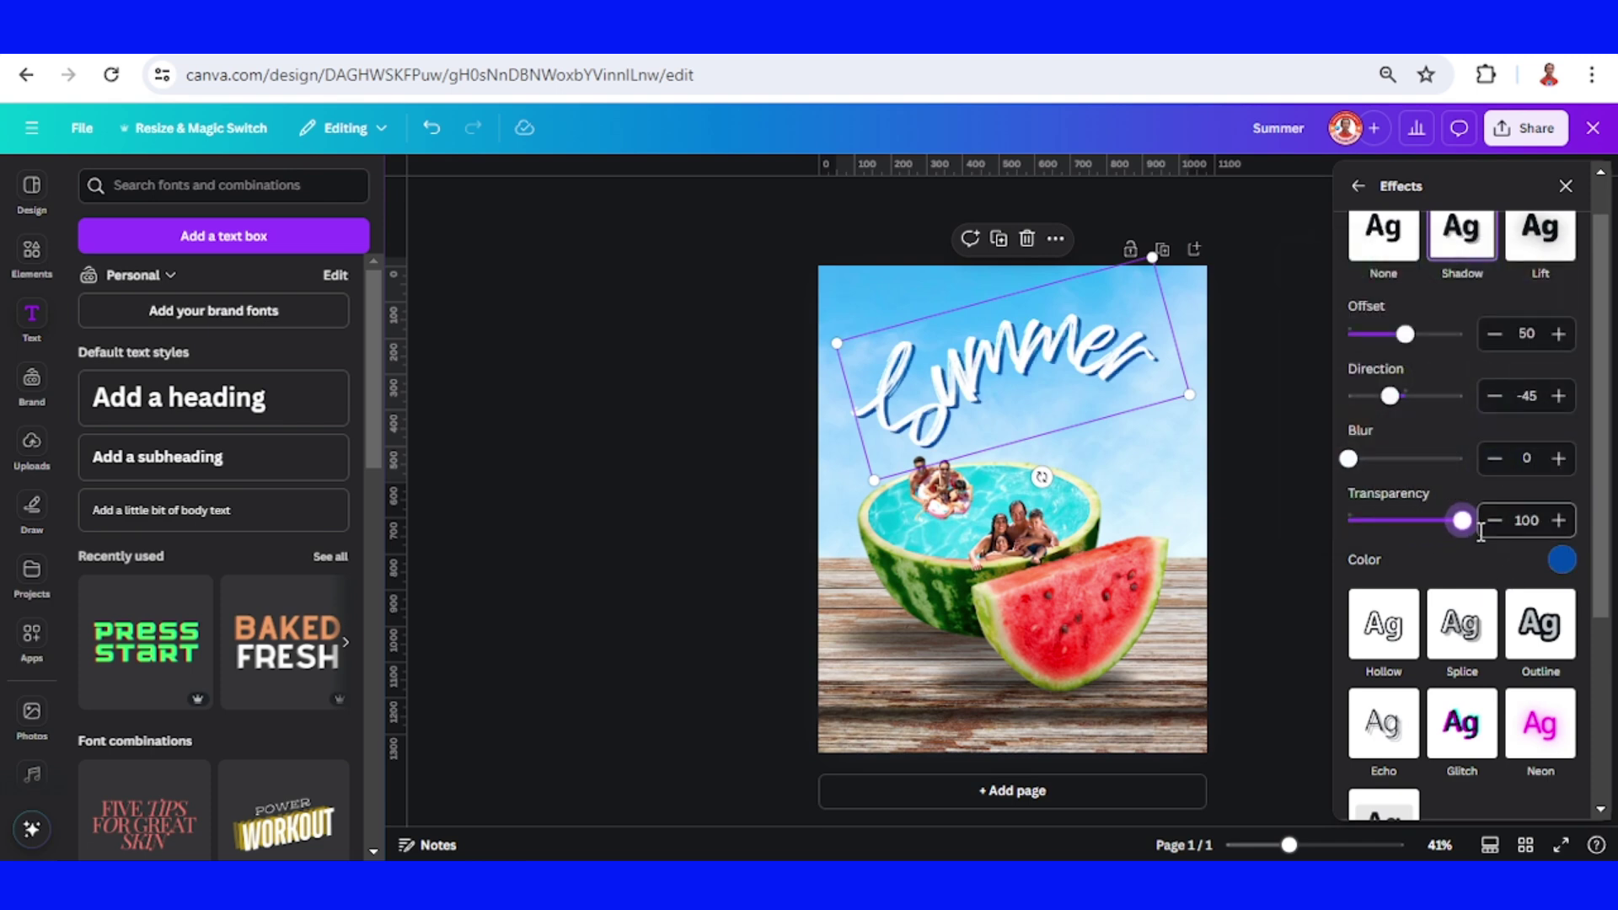
pyautogui.moveTo(1355, 470); pyautogui.dragTo(1382, 474)
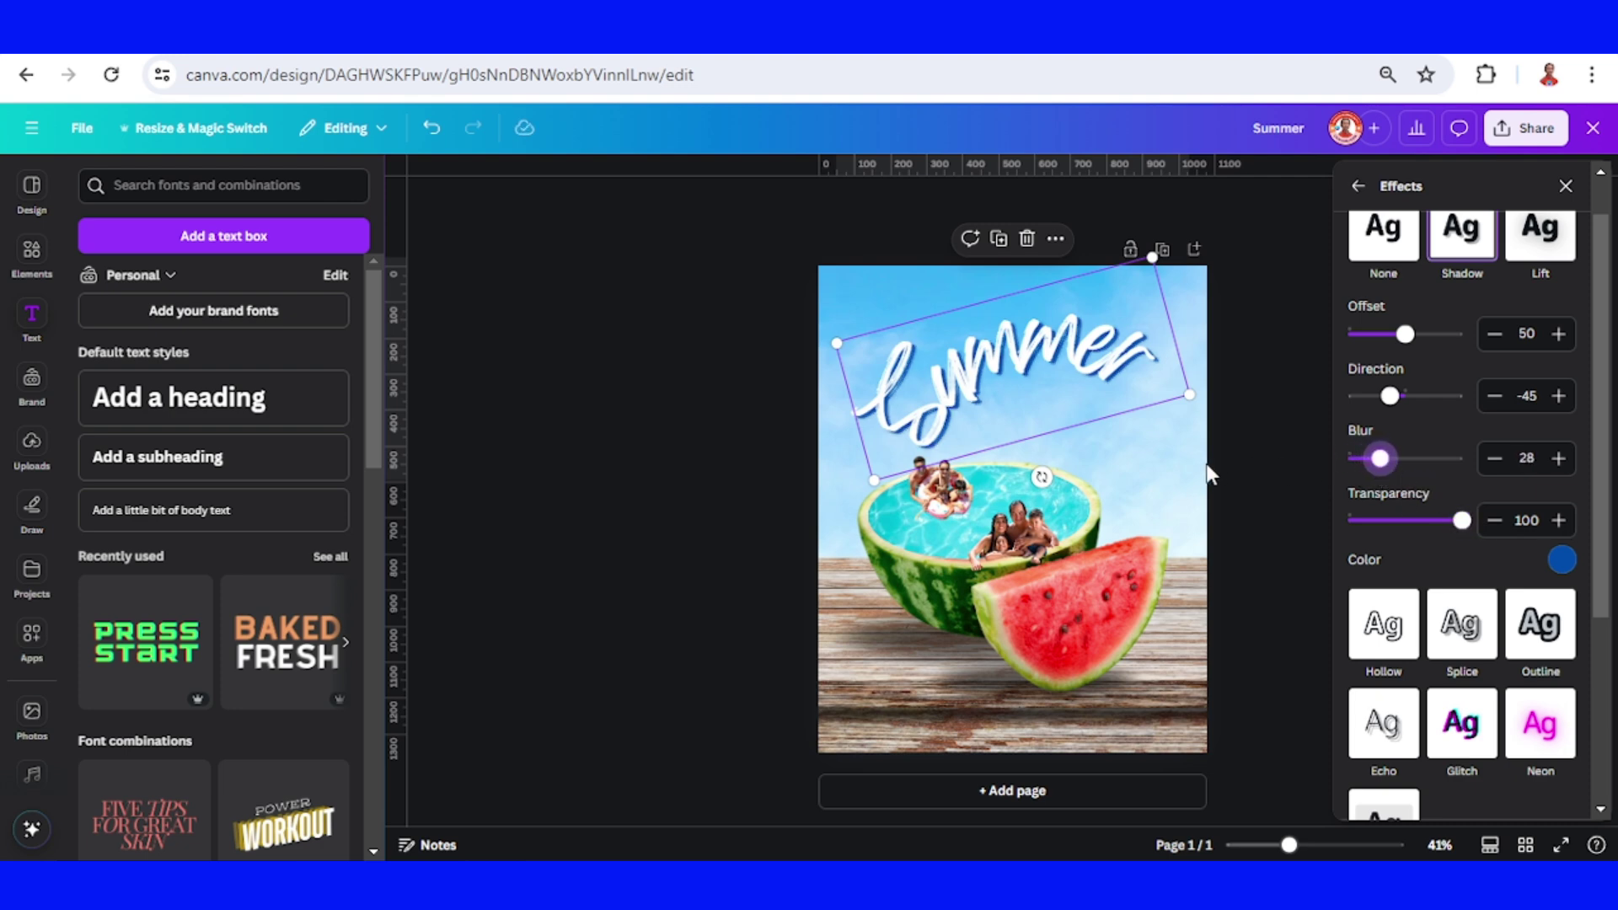
pyautogui.click(1235, 452)
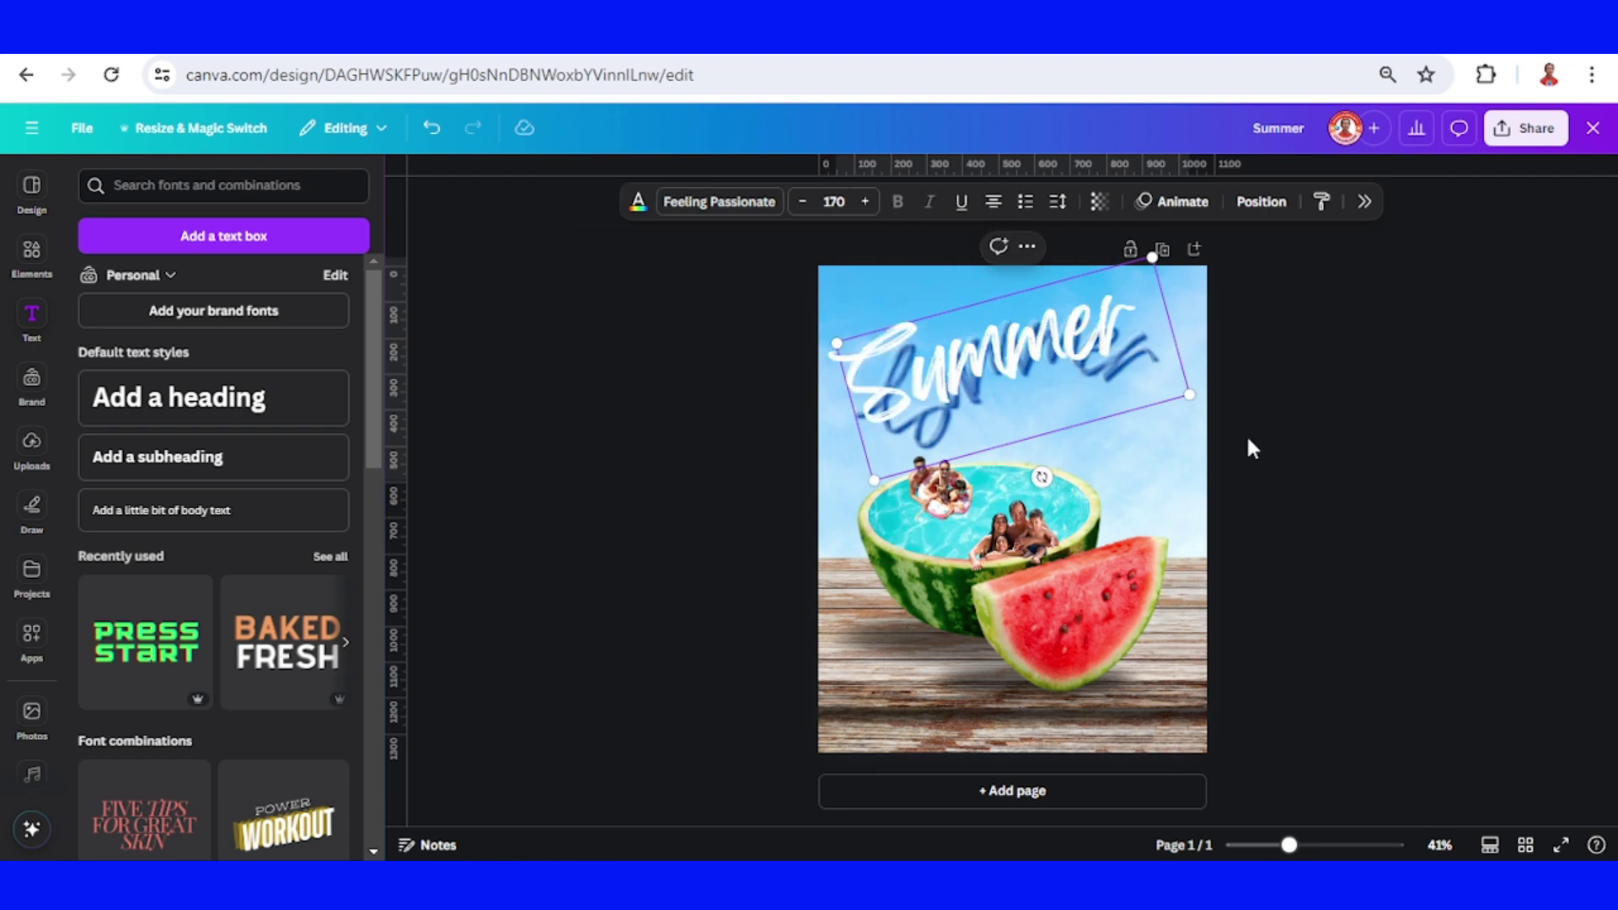
# Tilt the Summer lettering slightly counterclockwise and nudge it into position
pyautogui.click(1225, 443)
pyautogui.click(1104, 382)
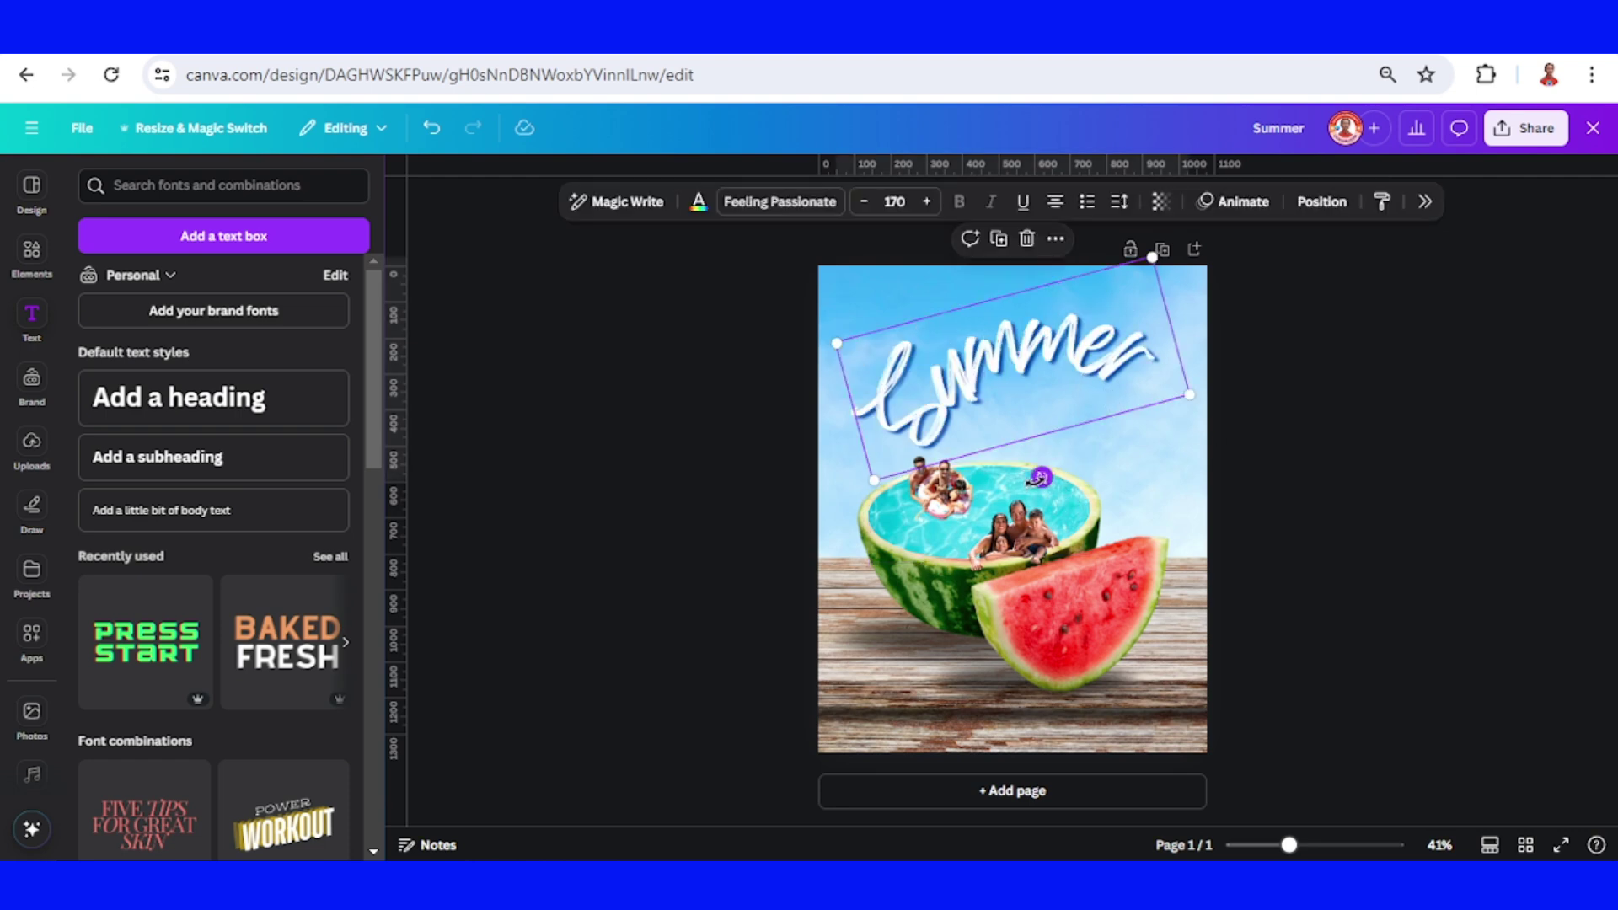
pyautogui.moveTo(1041, 477); pyautogui.dragTo(1050, 474)
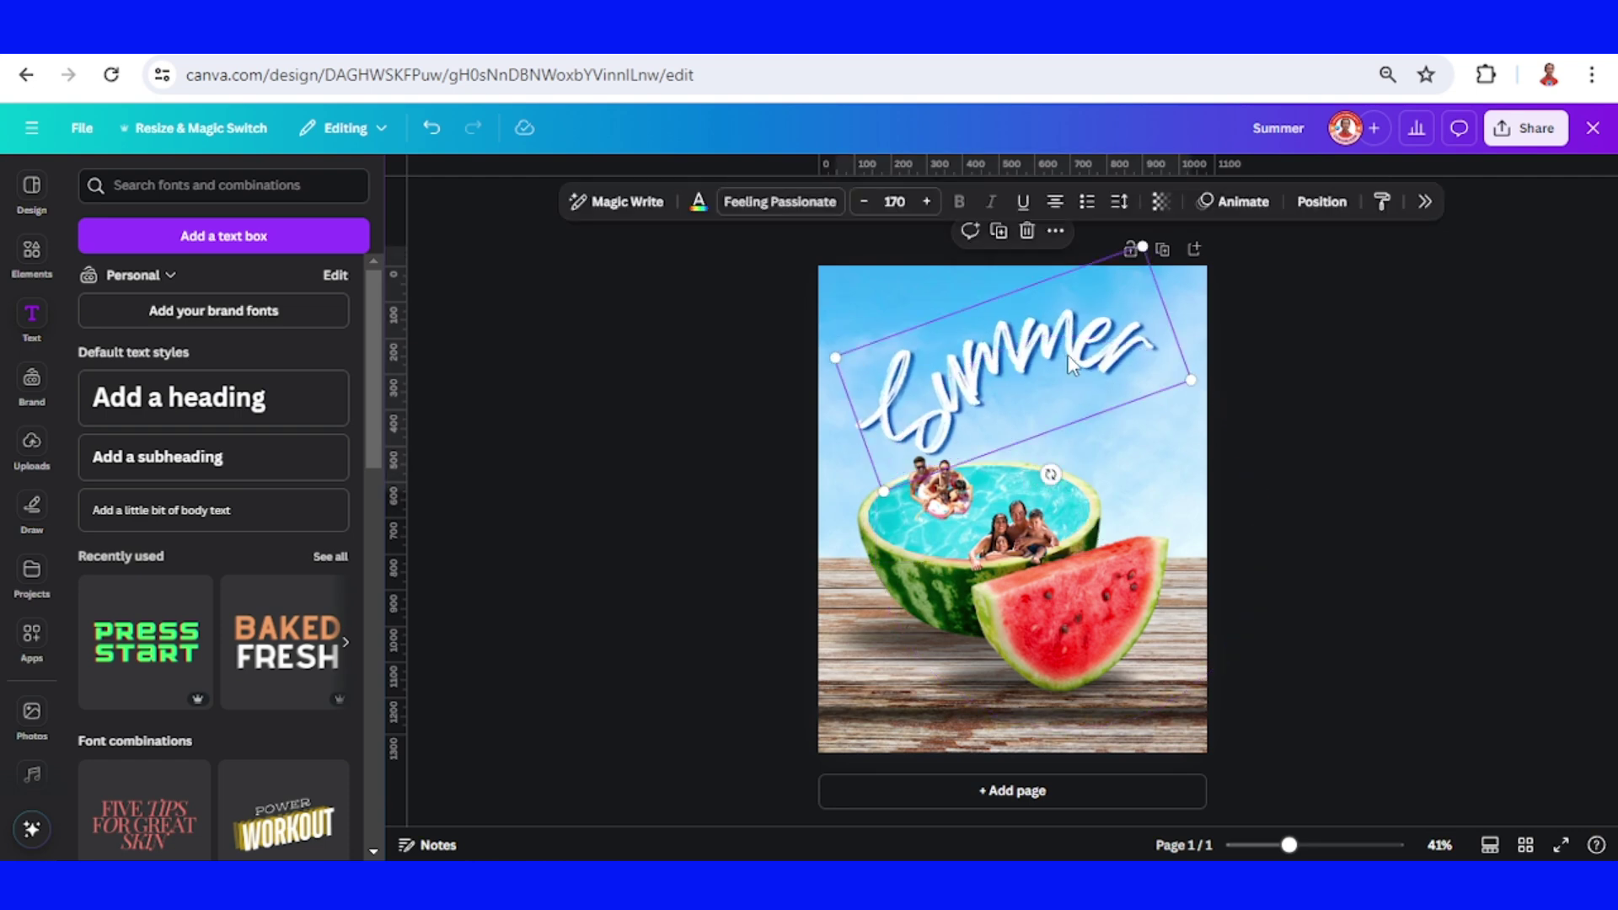
pyautogui.moveTo(1068, 364); pyautogui.dragTo(1067, 350)
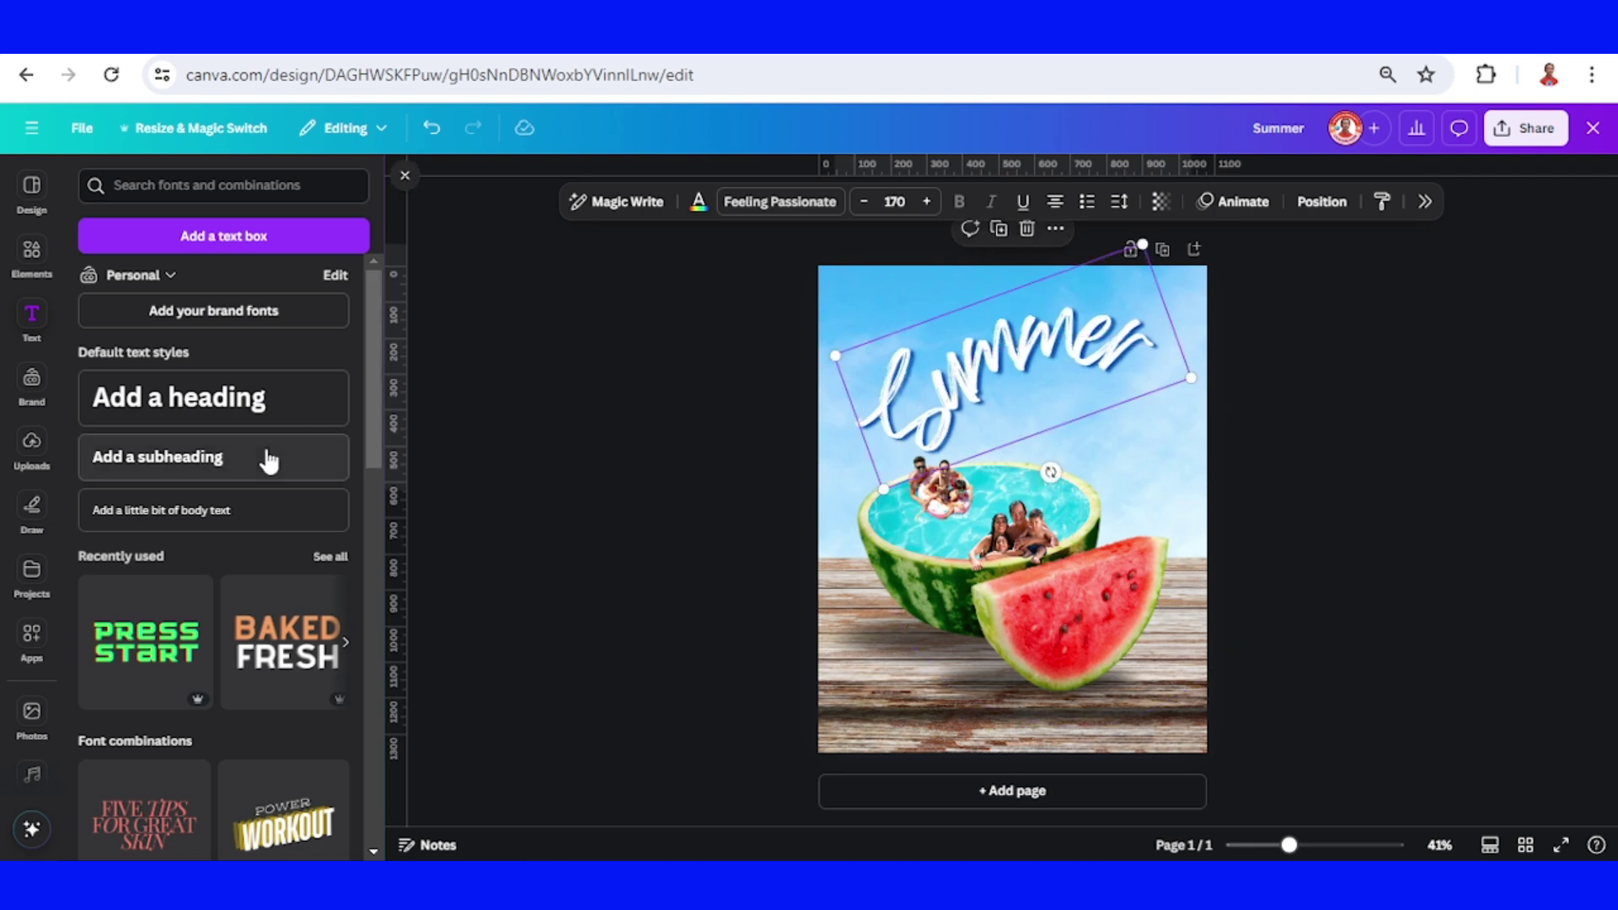
# Add a bold 'VIBES' subheading, enlarged to about 101, over the right end of Summer
pyautogui.click(278, 459)
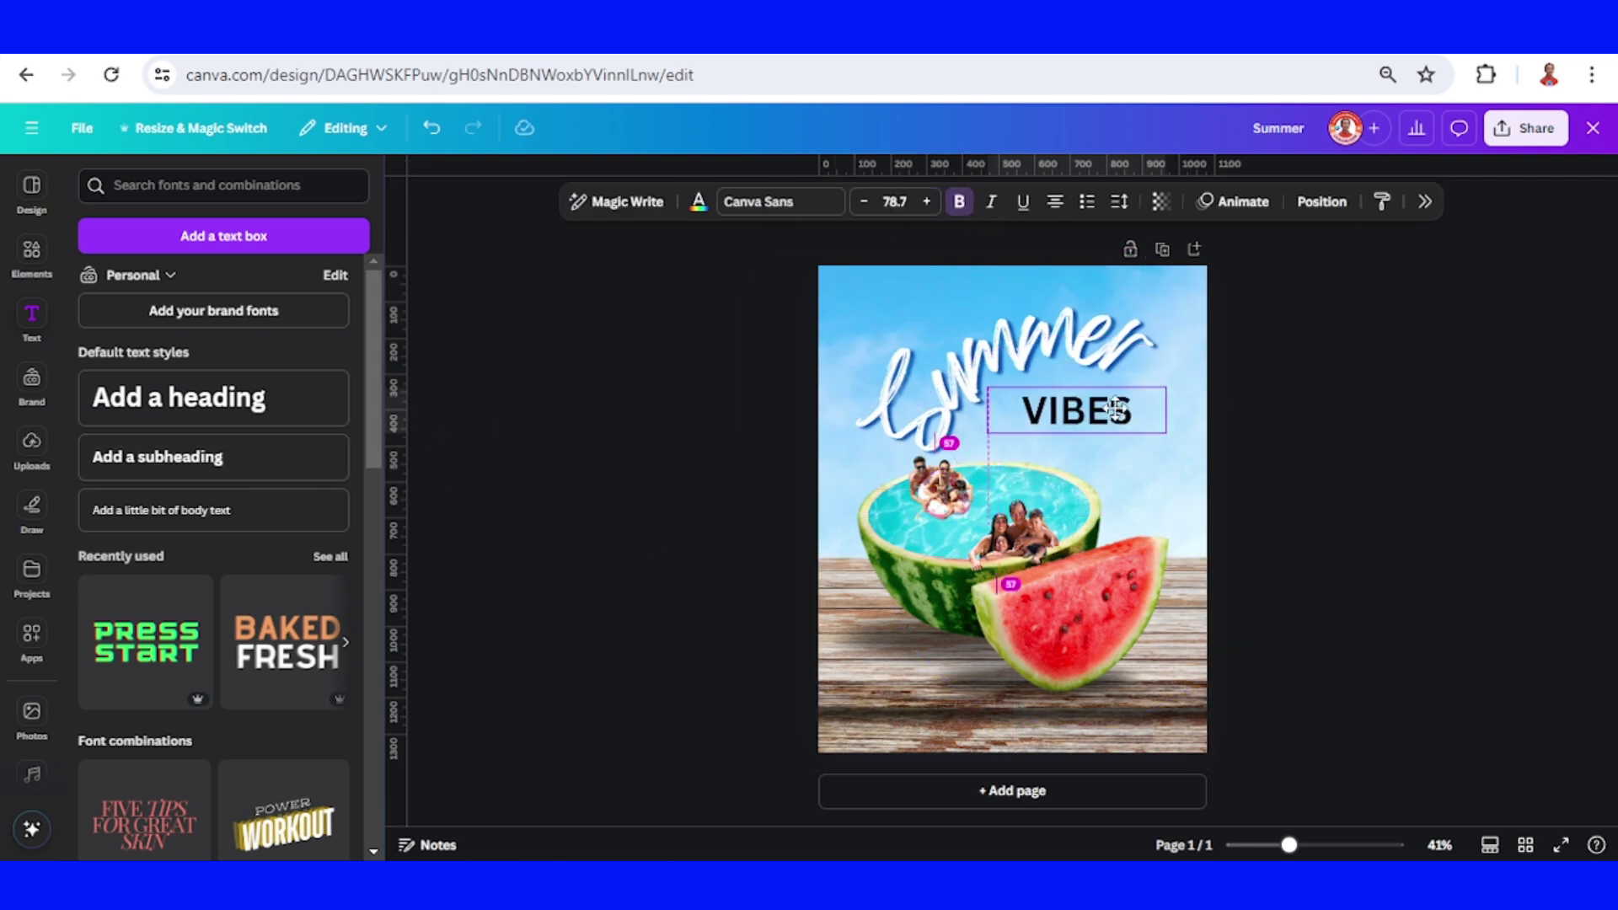
pyautogui.moveTo(1069, 408); pyautogui.dragTo(1066, 397)
pyautogui.moveTo(1181, 435); pyautogui.dragTo(1190, 434)
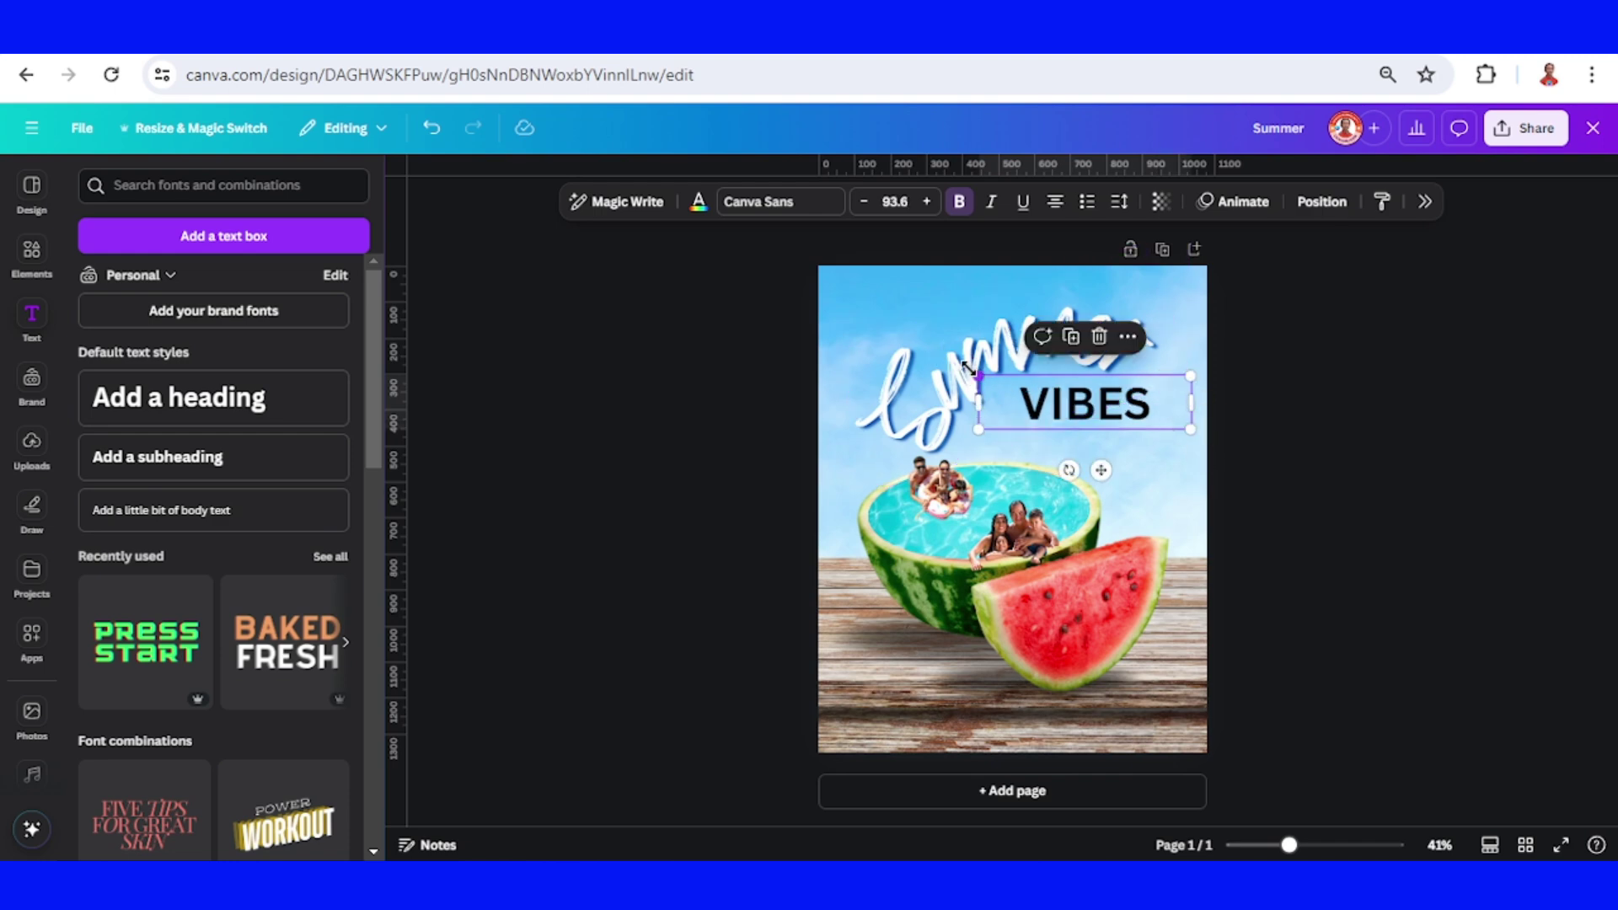
pyautogui.moveTo(964, 363); pyautogui.dragTo(947, 359)
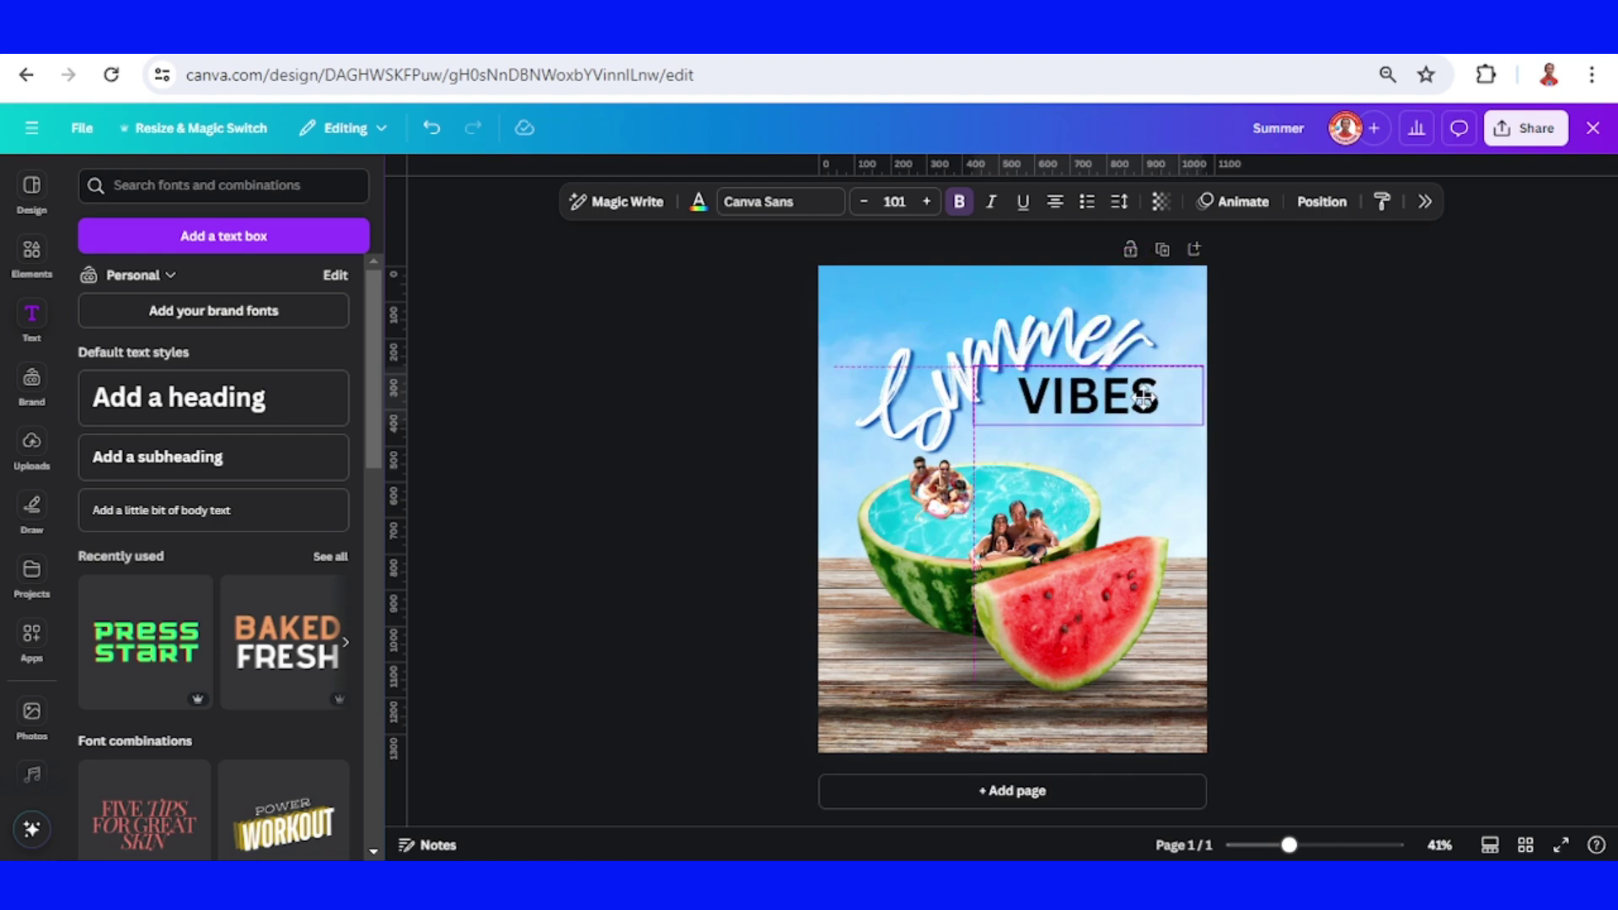
pyautogui.scroll(-1, 1201, 399)
pyautogui.click(1124, 441)
pyautogui.click(1130, 430)
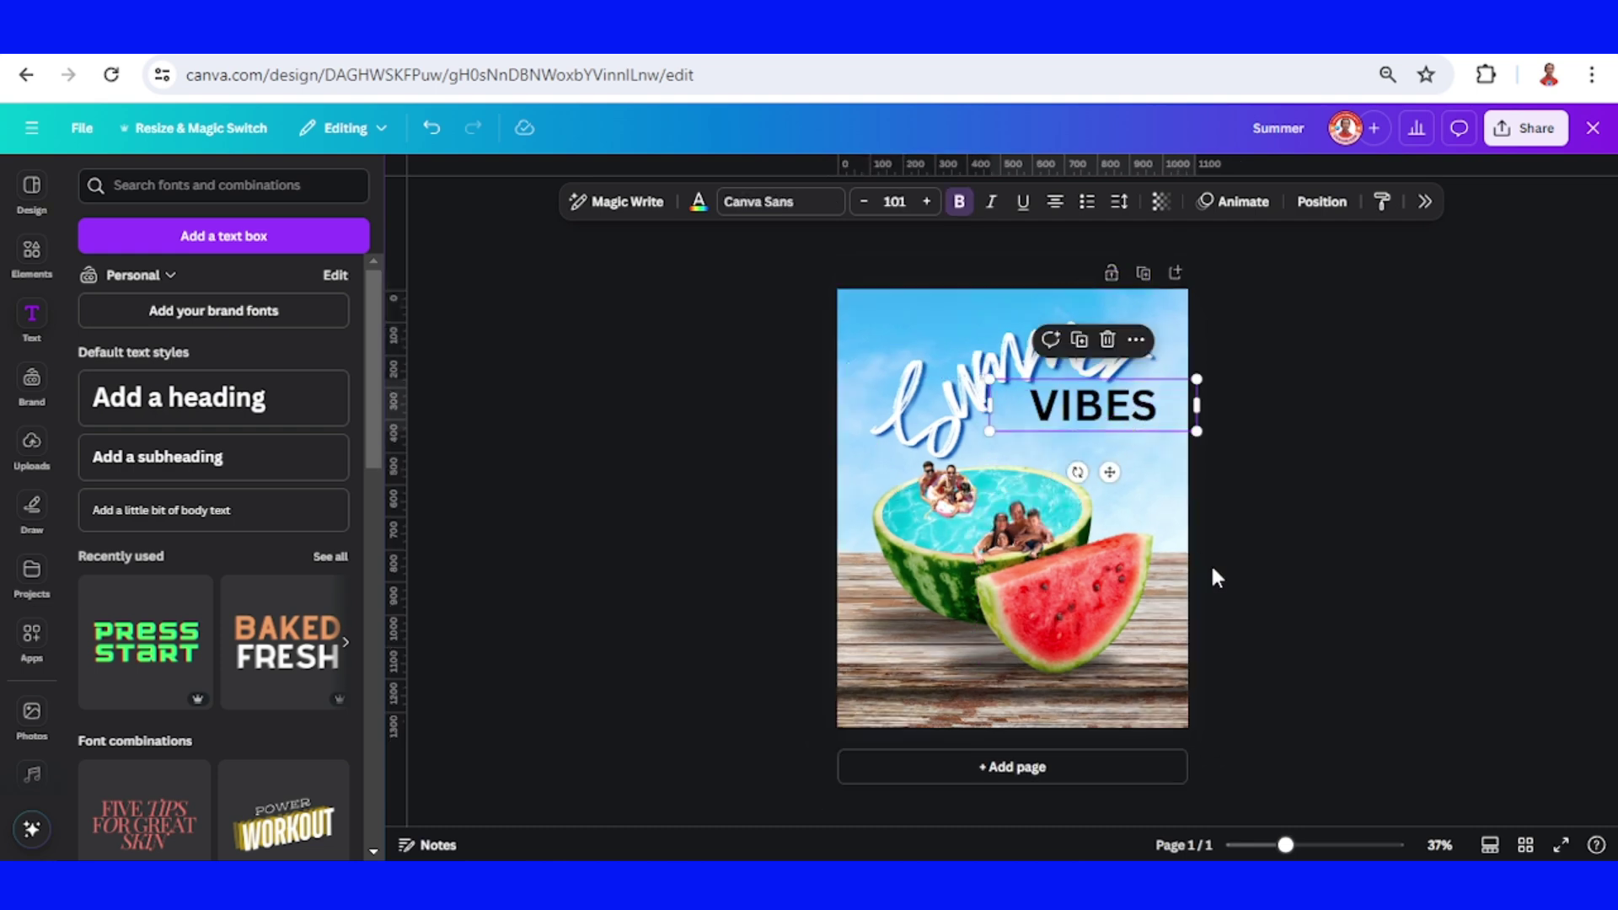
# Colour the VIBES text red (#EF0F0A), sampled with the eyedropper from the watermelon flesh
pyautogui.click(698, 202)
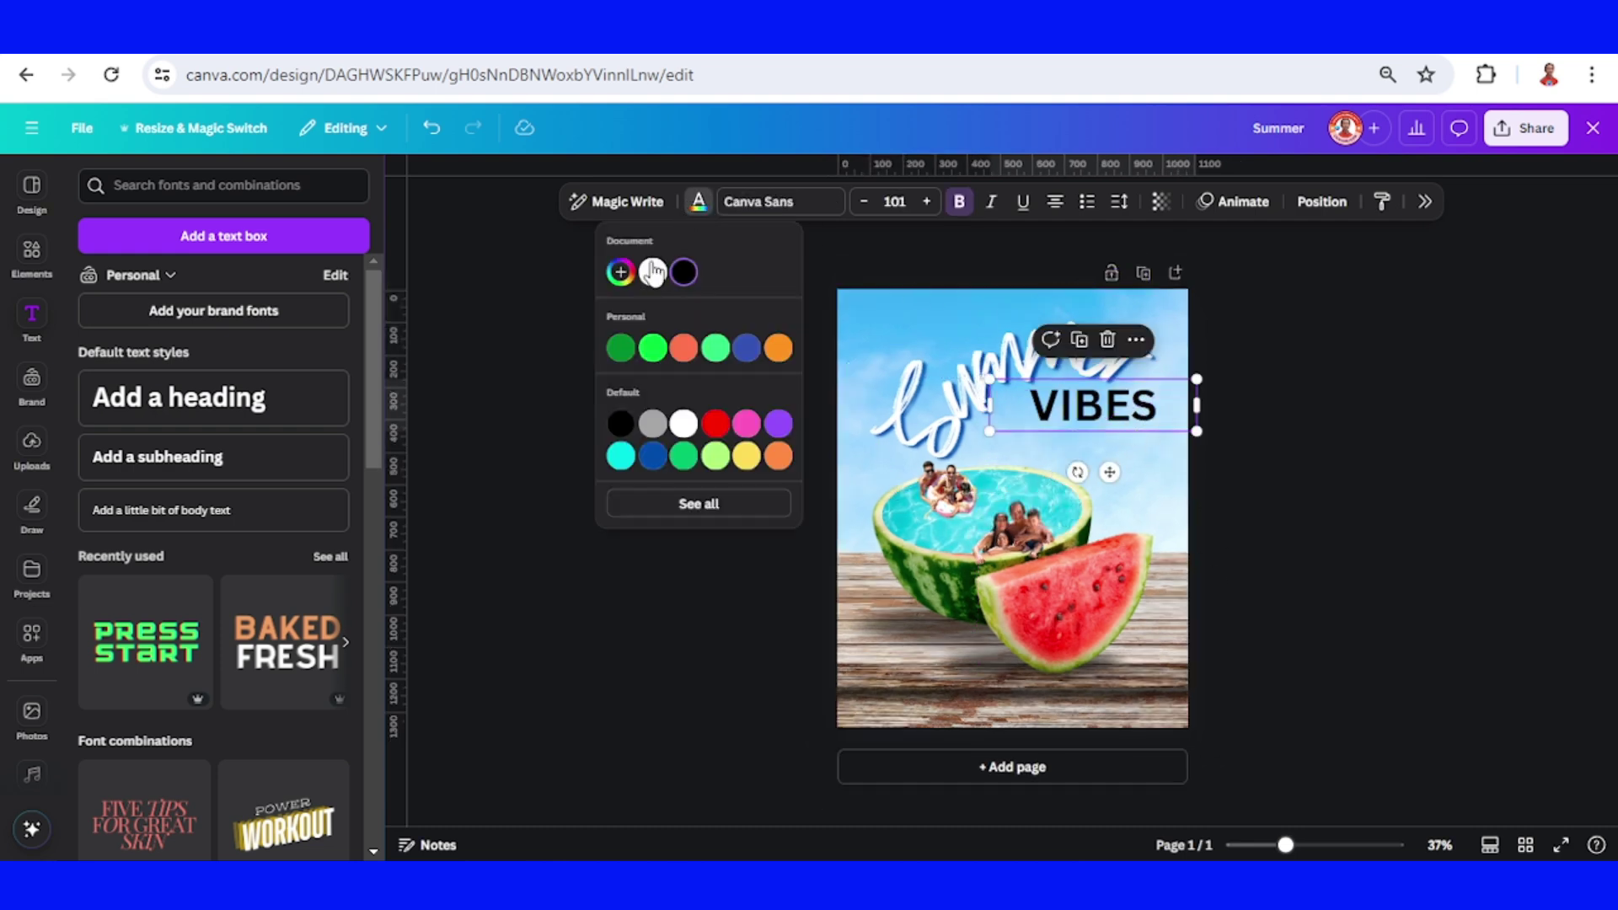
pyautogui.click(621, 273)
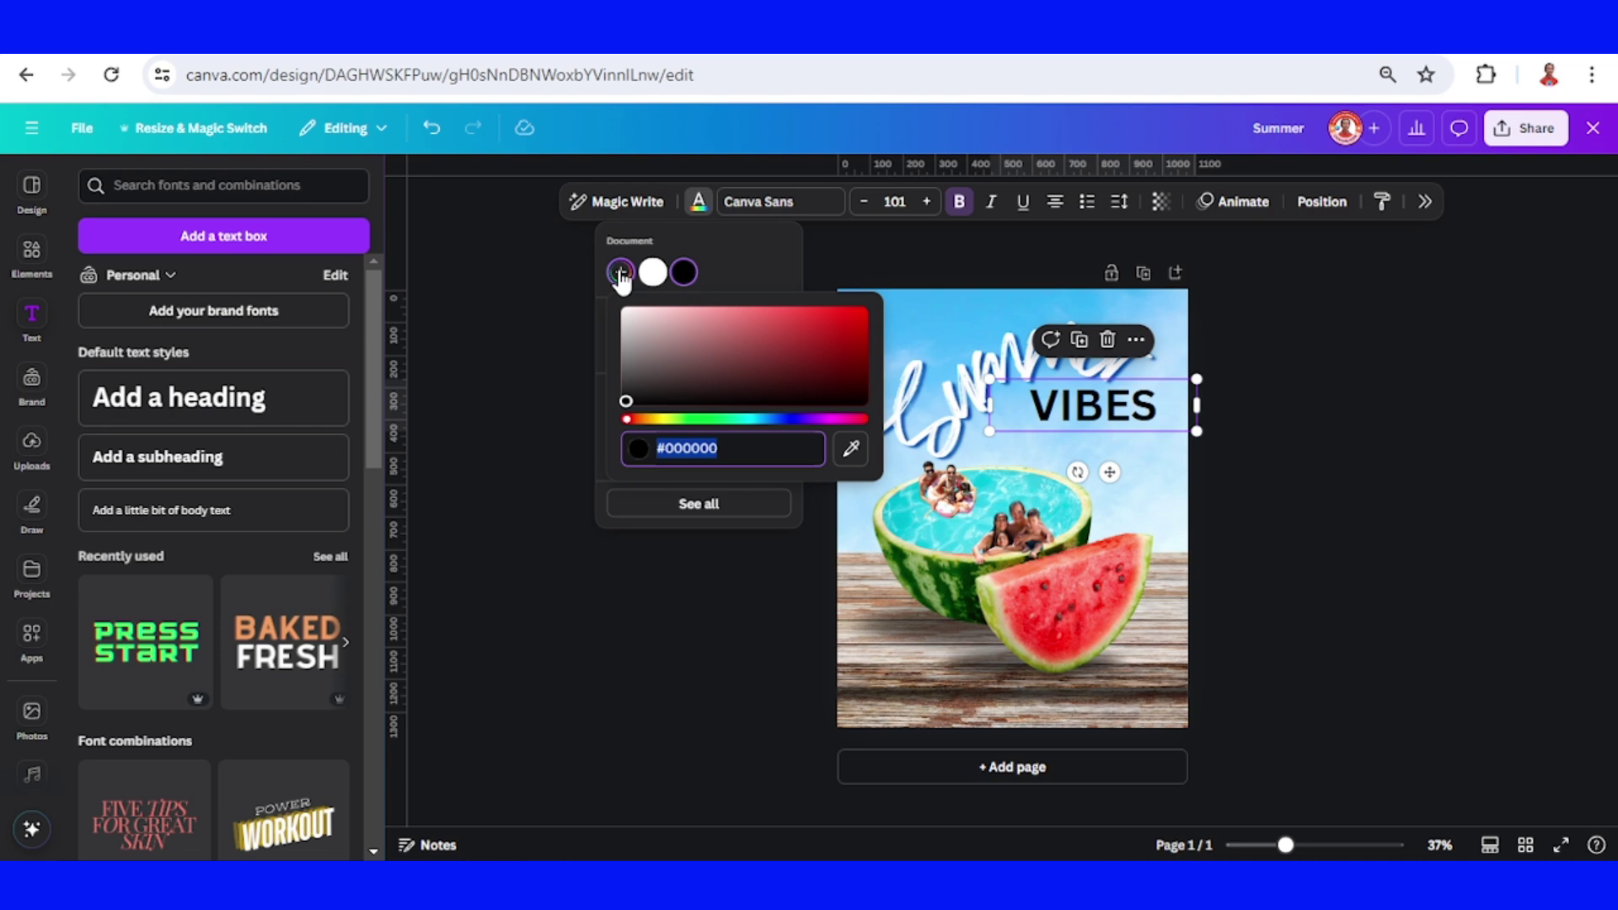
pyautogui.click(850, 448)
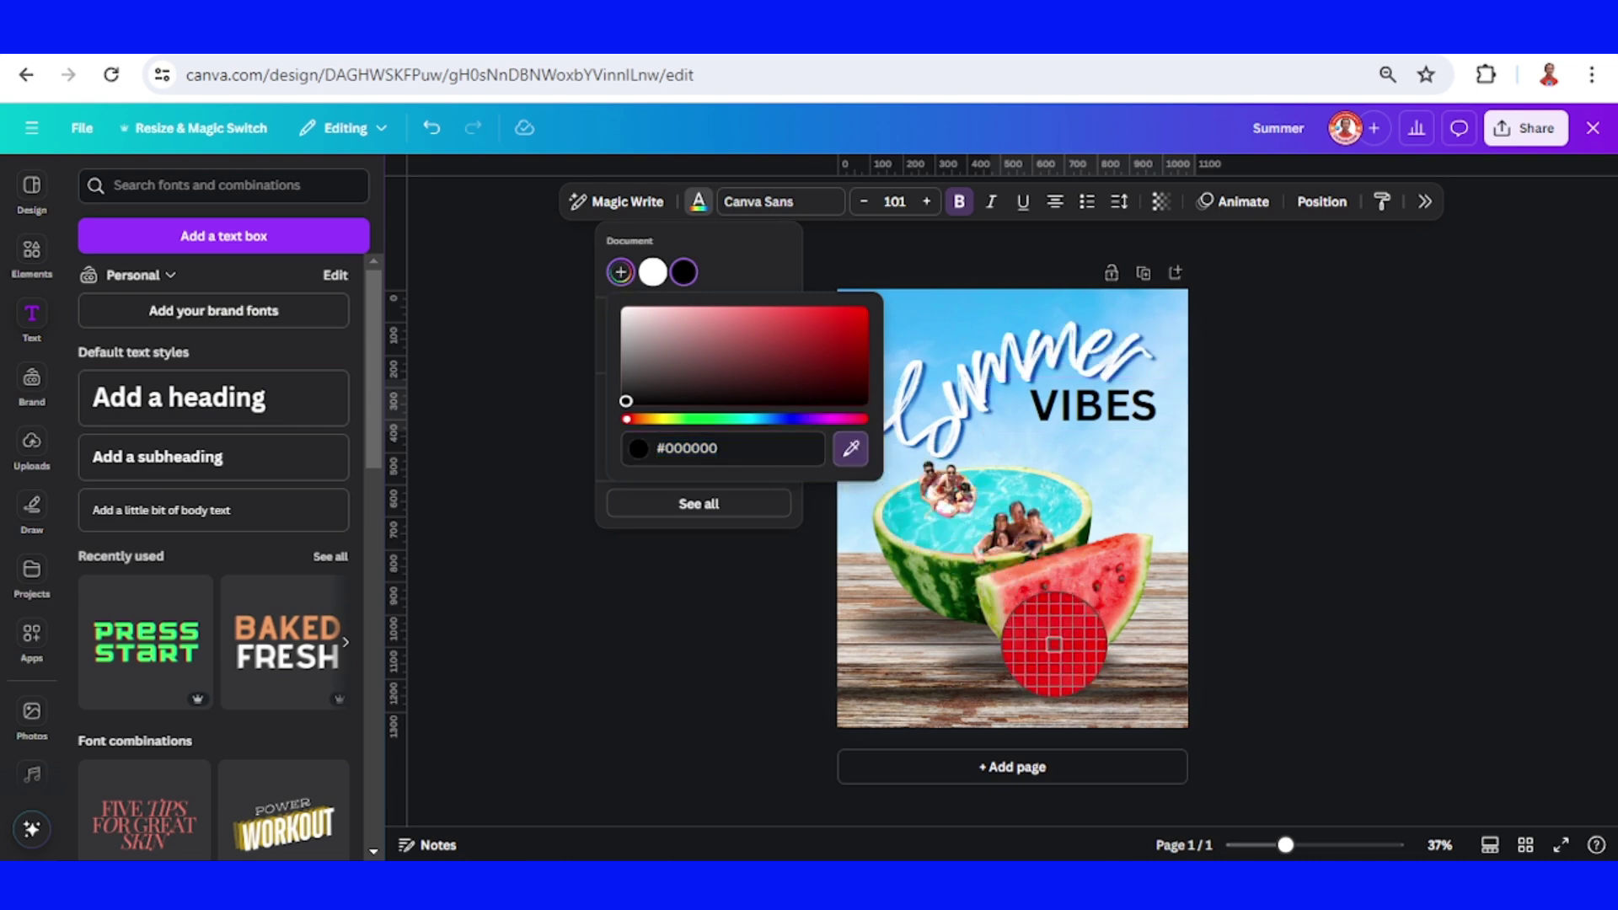
pyautogui.click(1054, 642)
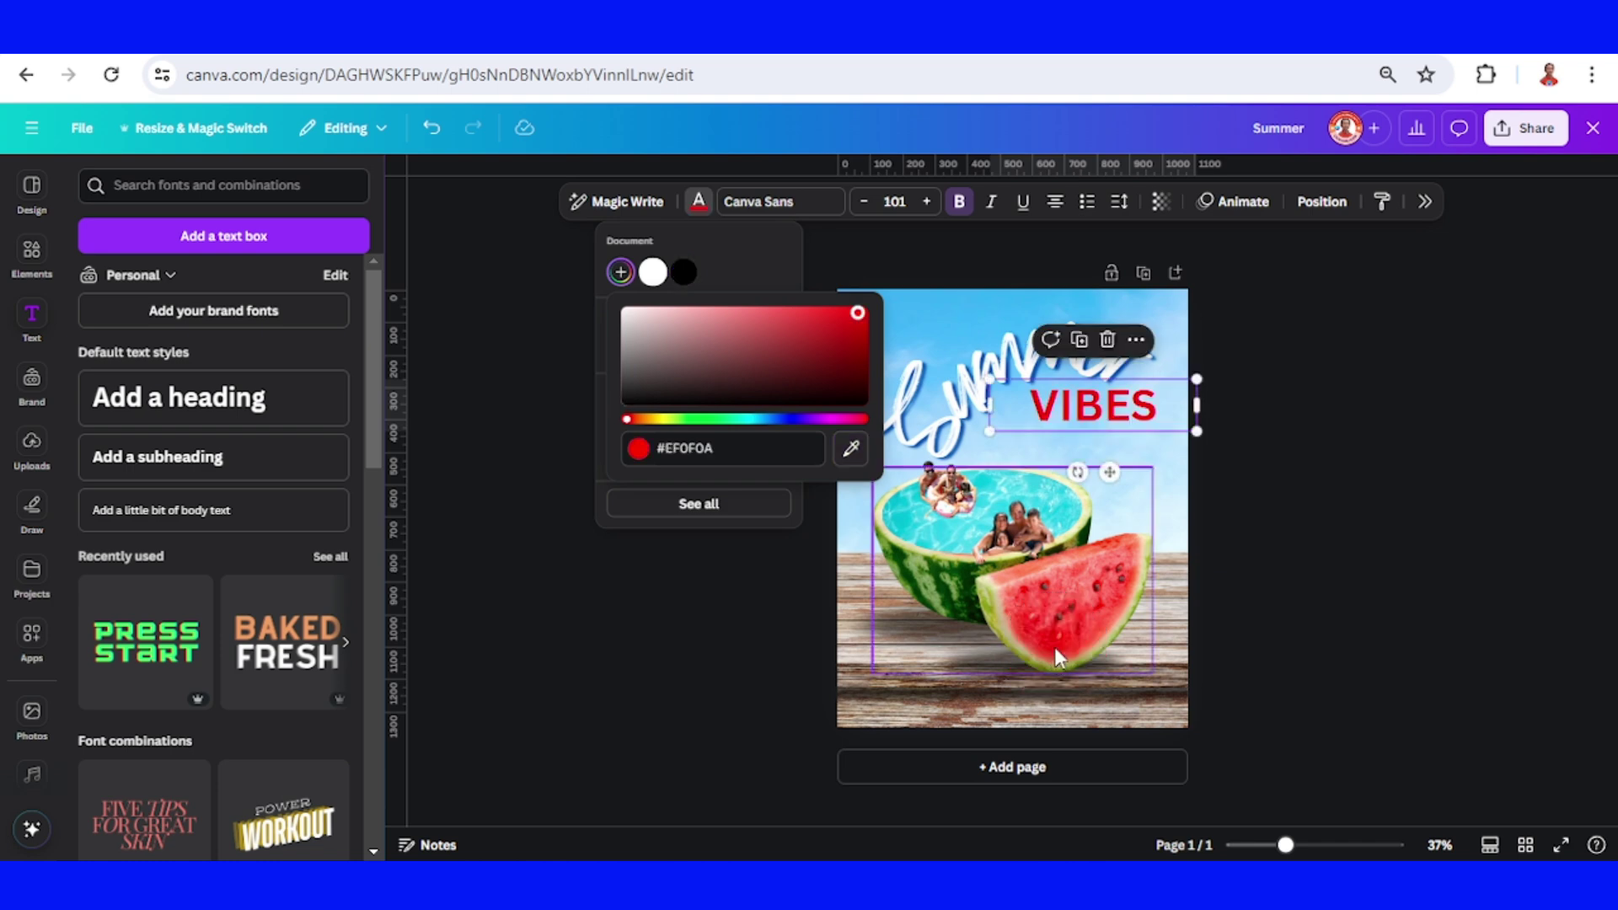
pyautogui.click(1277, 543)
pyautogui.click(1277, 540)
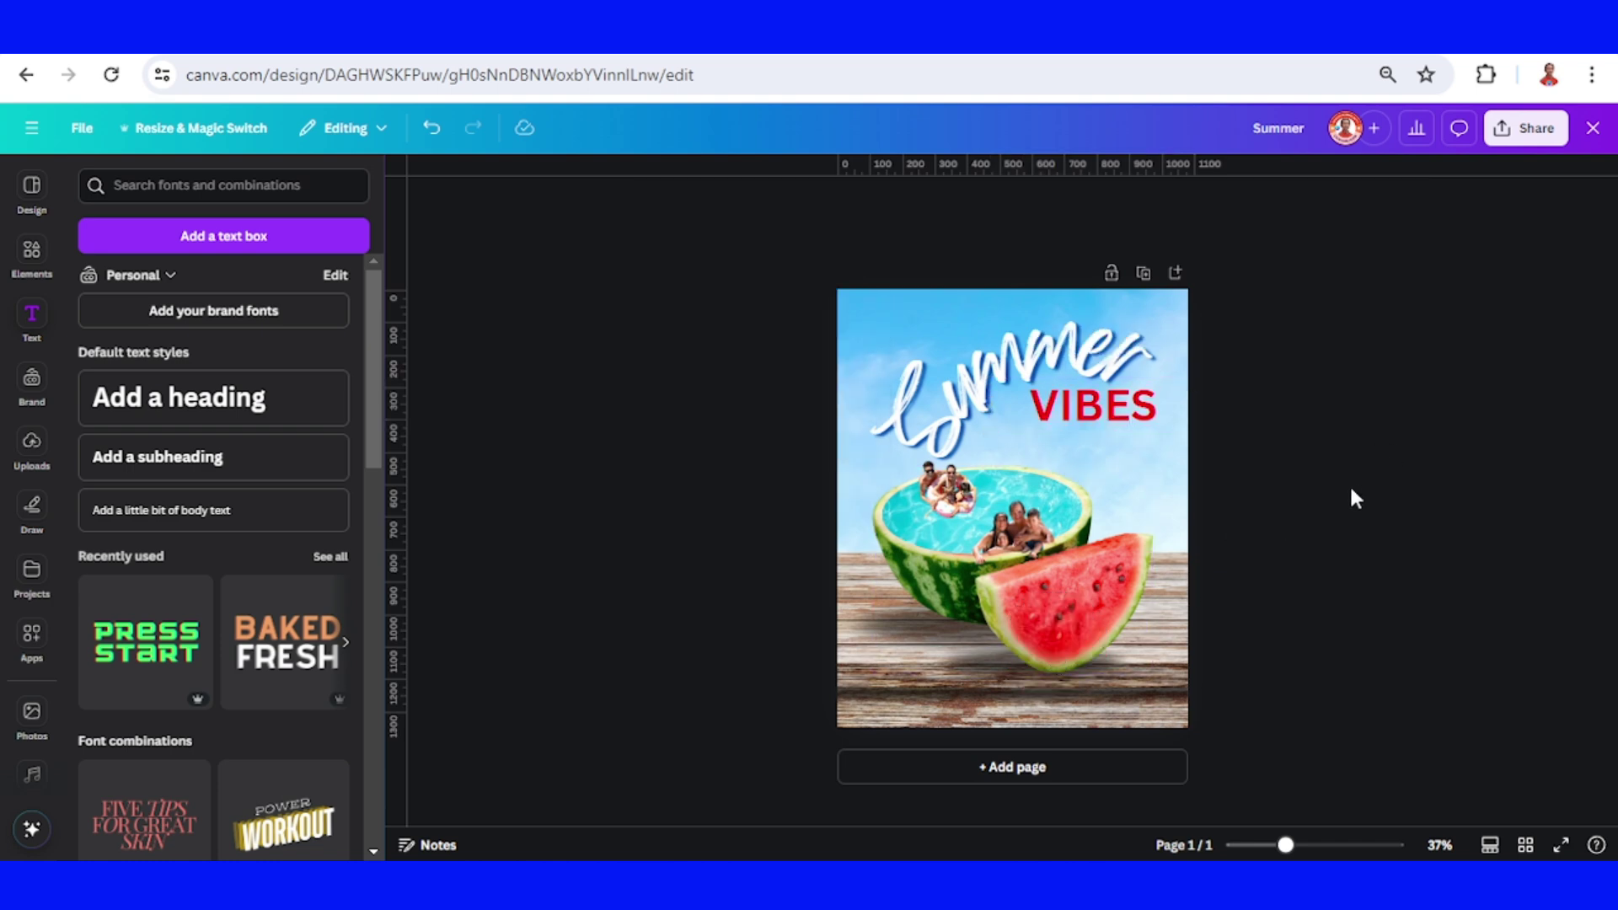
# Place the palm leaf element in the top-left corner and resize it to fit
pyautogui.click(31, 257)
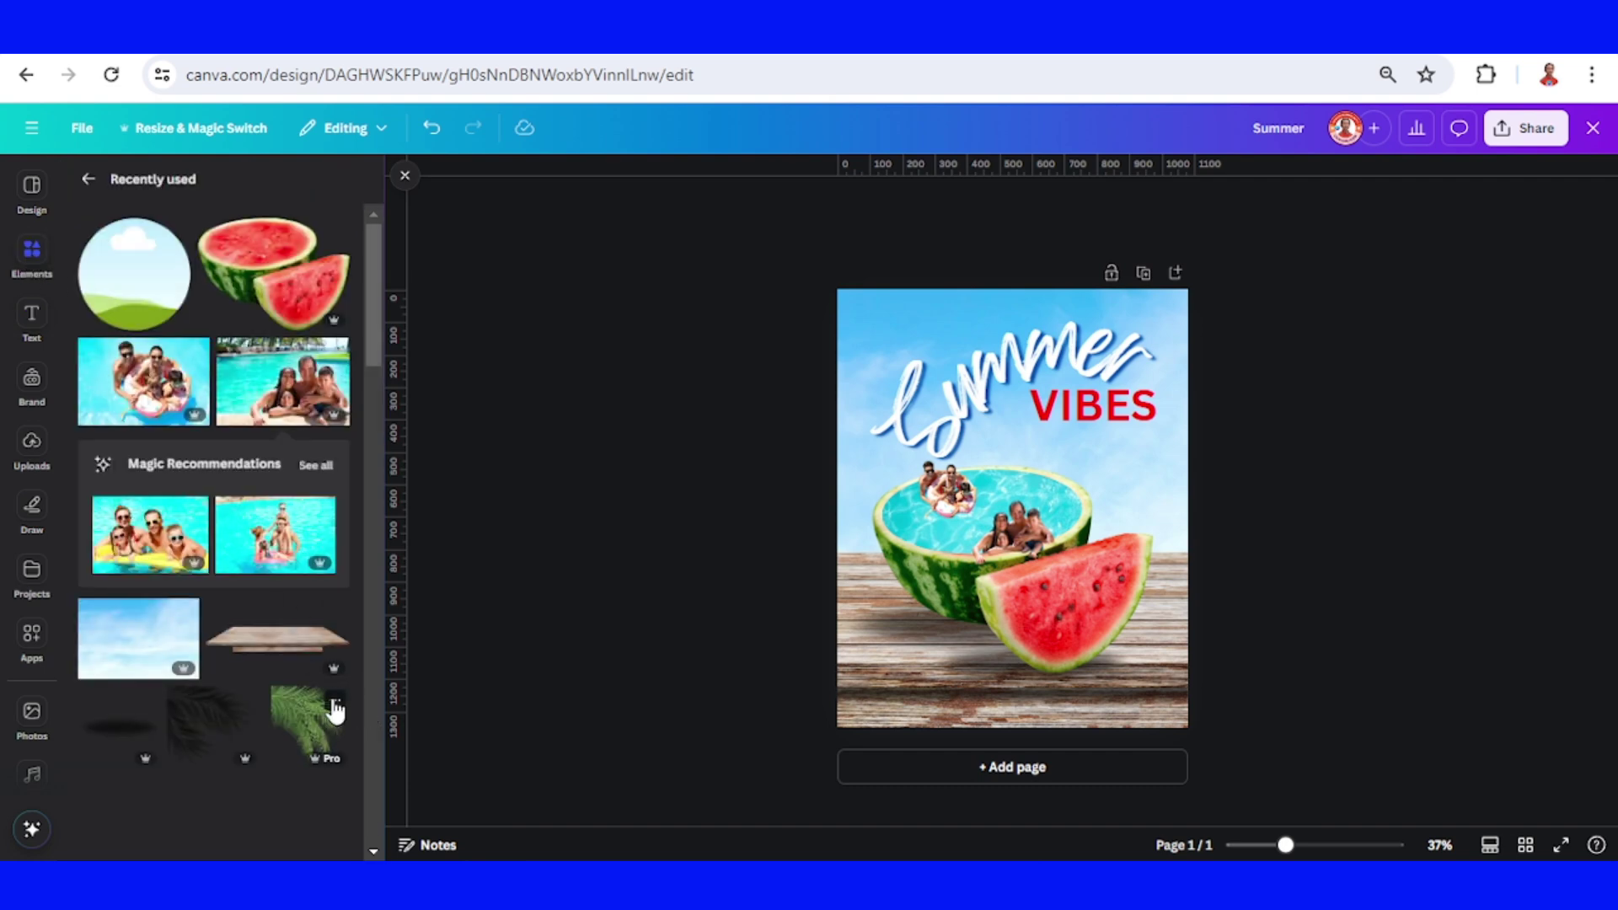
pyautogui.click(332, 697)
pyautogui.click(301, 719)
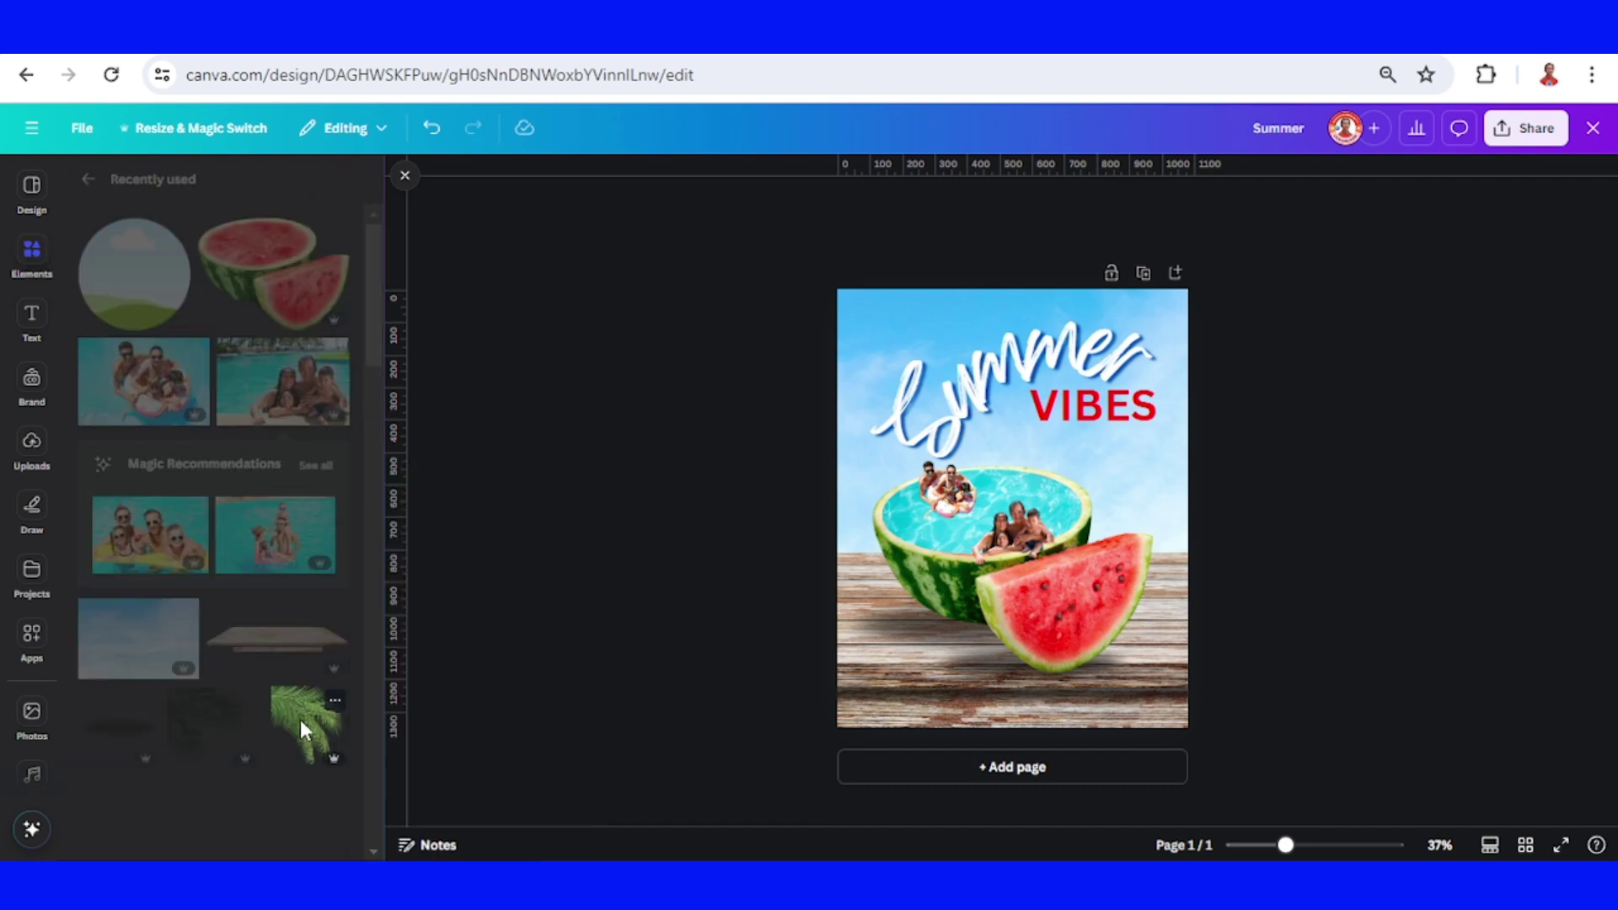
pyautogui.moveTo(1012, 510); pyautogui.dragTo(855, 399)
pyautogui.moveTo(995, 557); pyautogui.dragTo(903, 492)
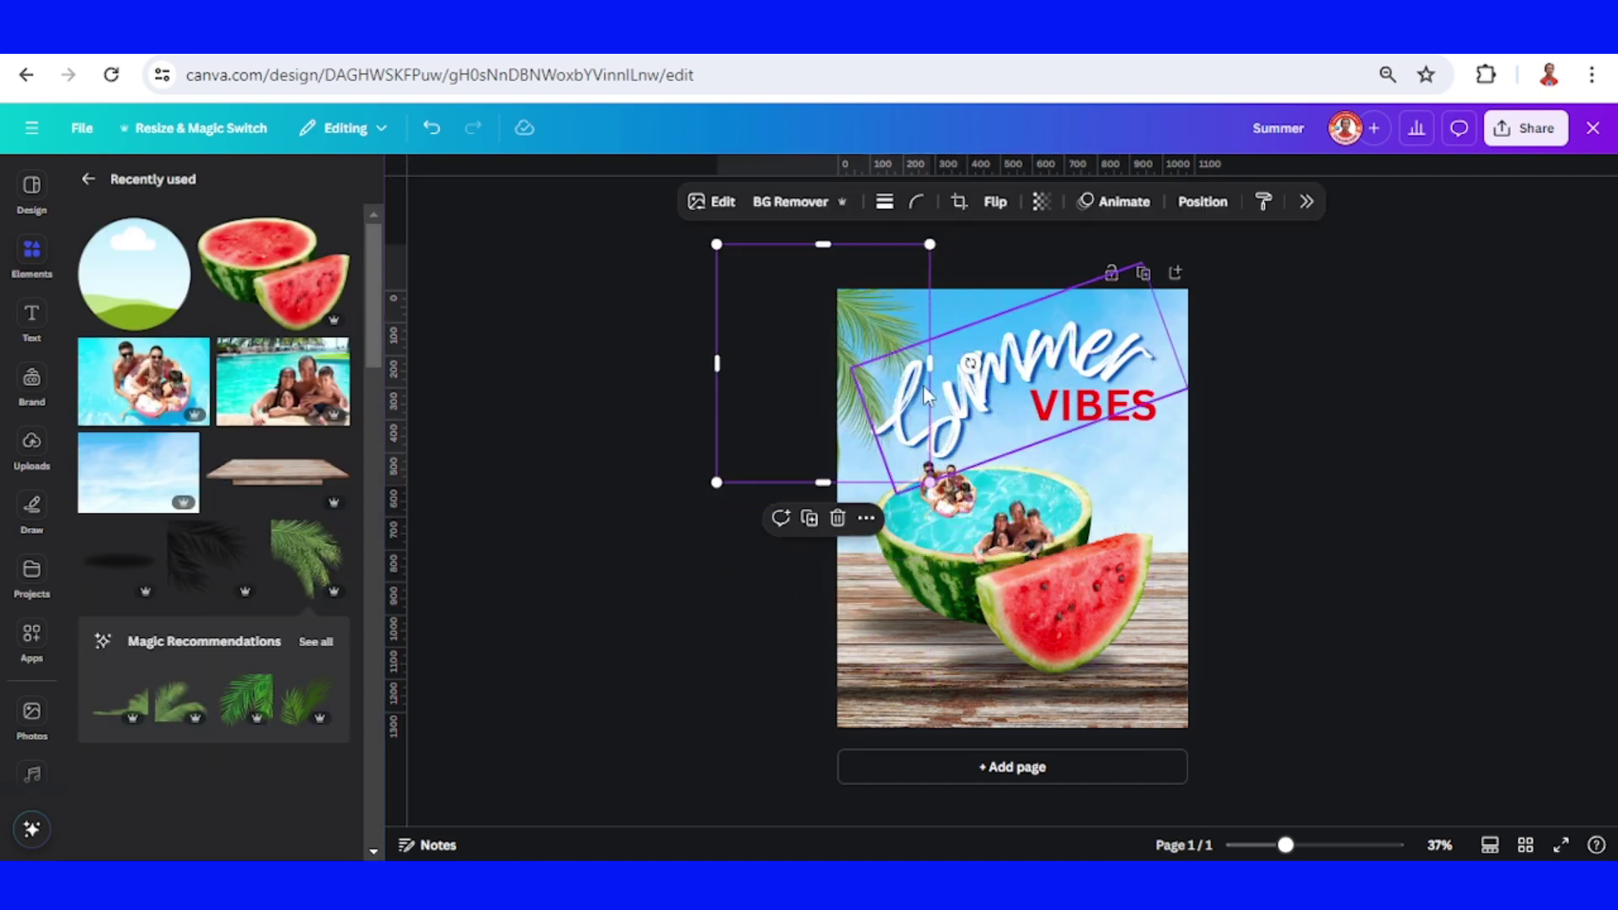
# Bring the palm leaf to the front and nudge it slightly right
pyautogui.rightClick(879, 302)
pyautogui.moveTo(1028, 529)
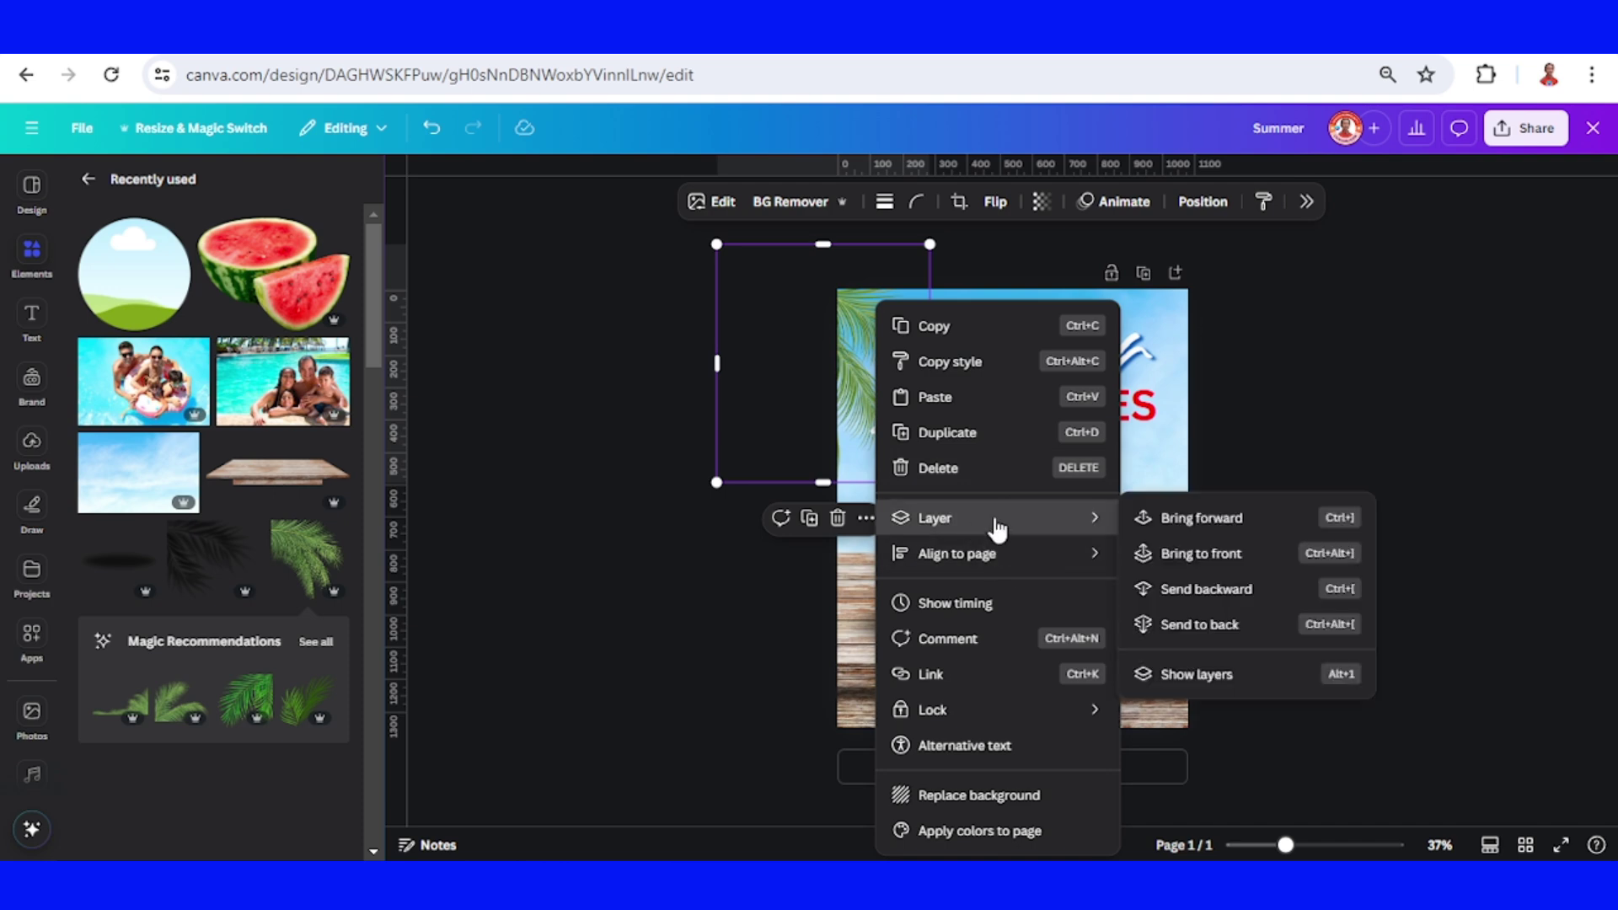
pyautogui.click(1230, 556)
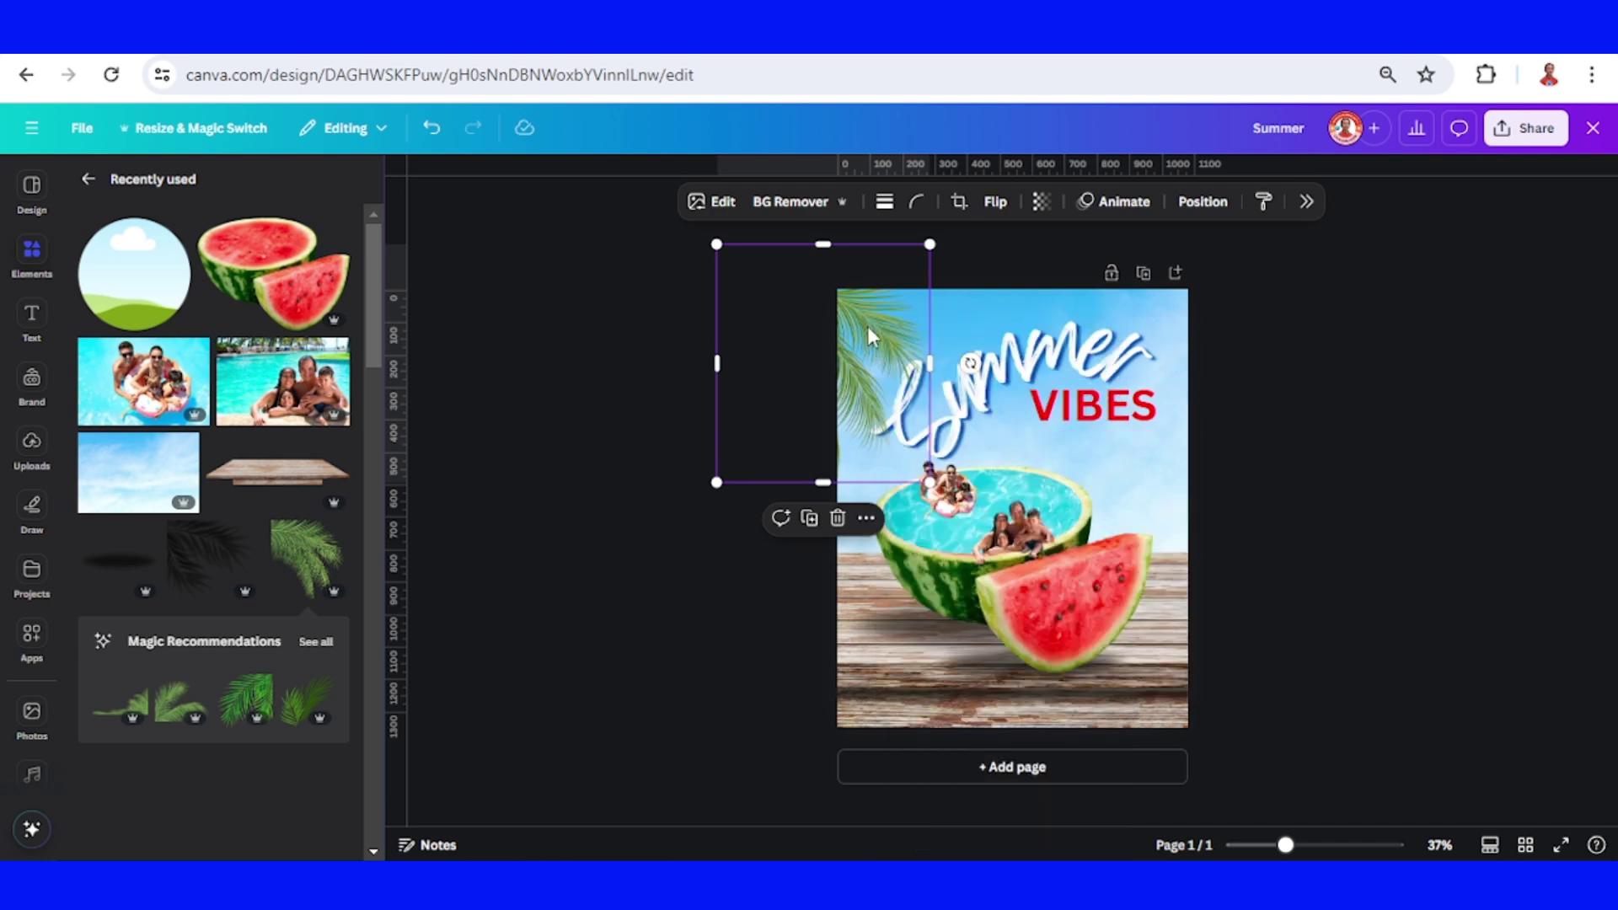
pyautogui.moveTo(881, 317); pyautogui.dragTo(889, 318)
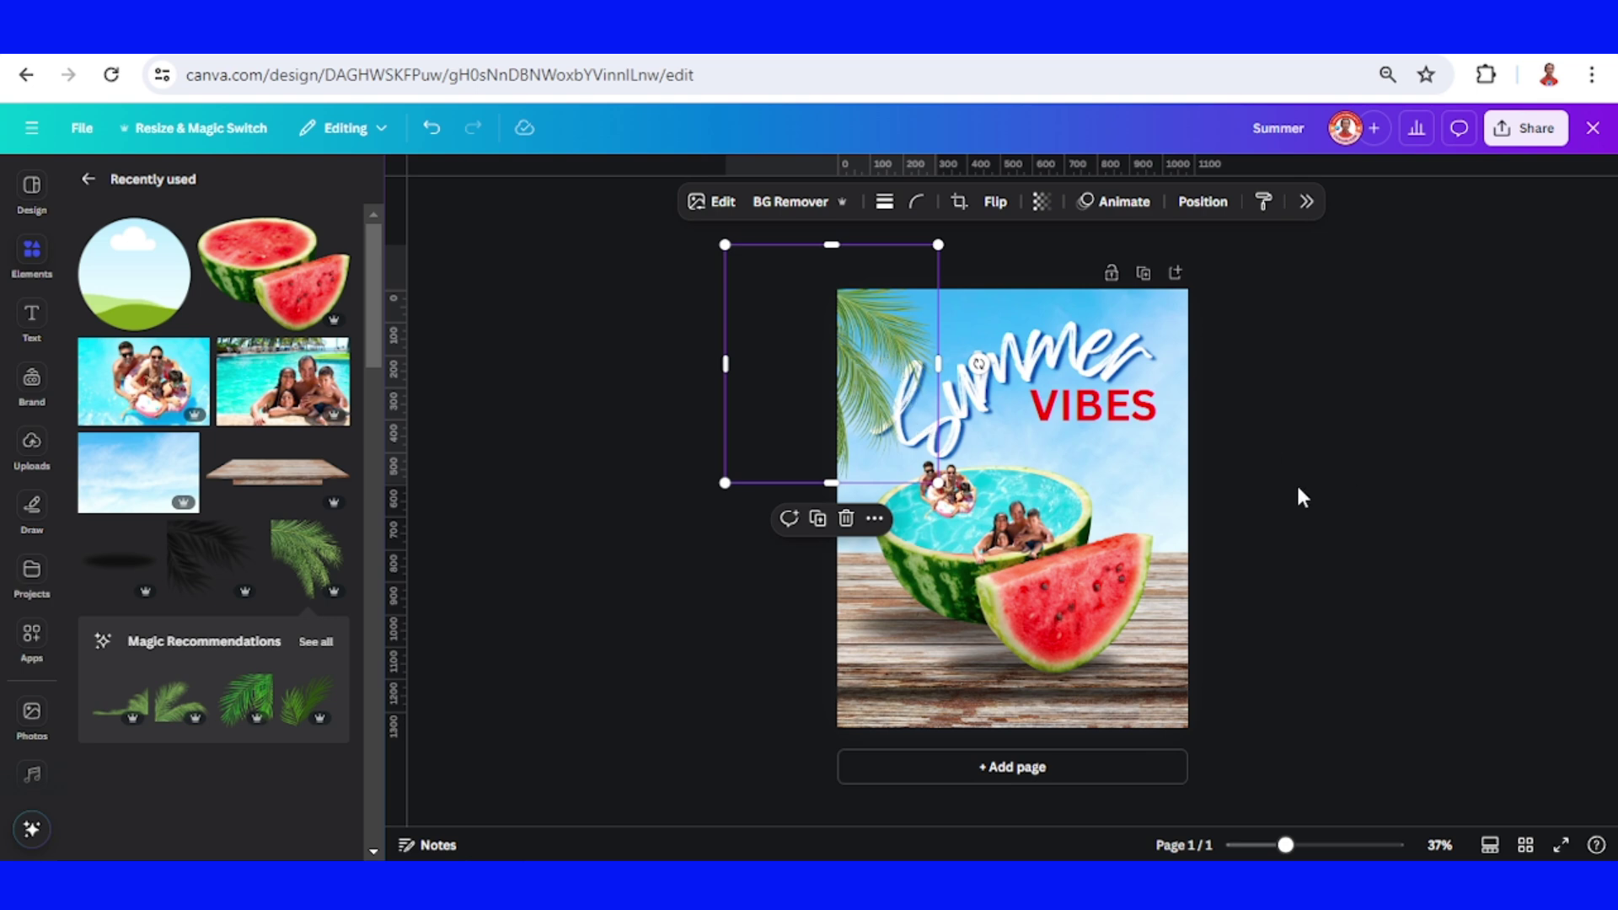
# Add the Shadow of Palm Leaves element and flip it horizontally
pyautogui.click(246, 533)
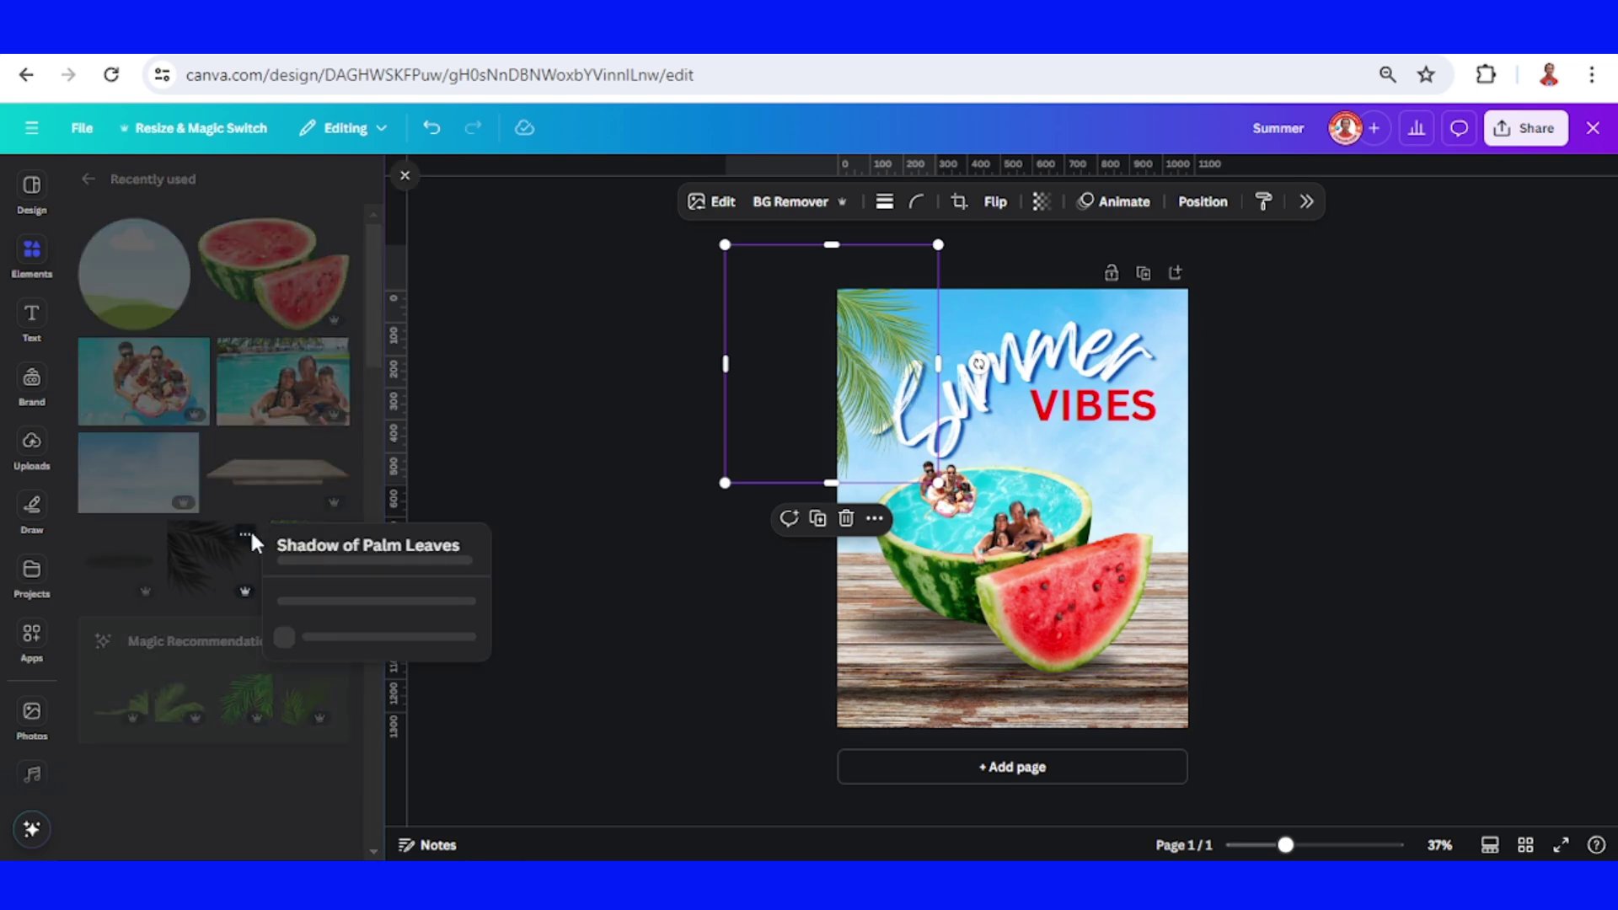
pyautogui.click(204, 556)
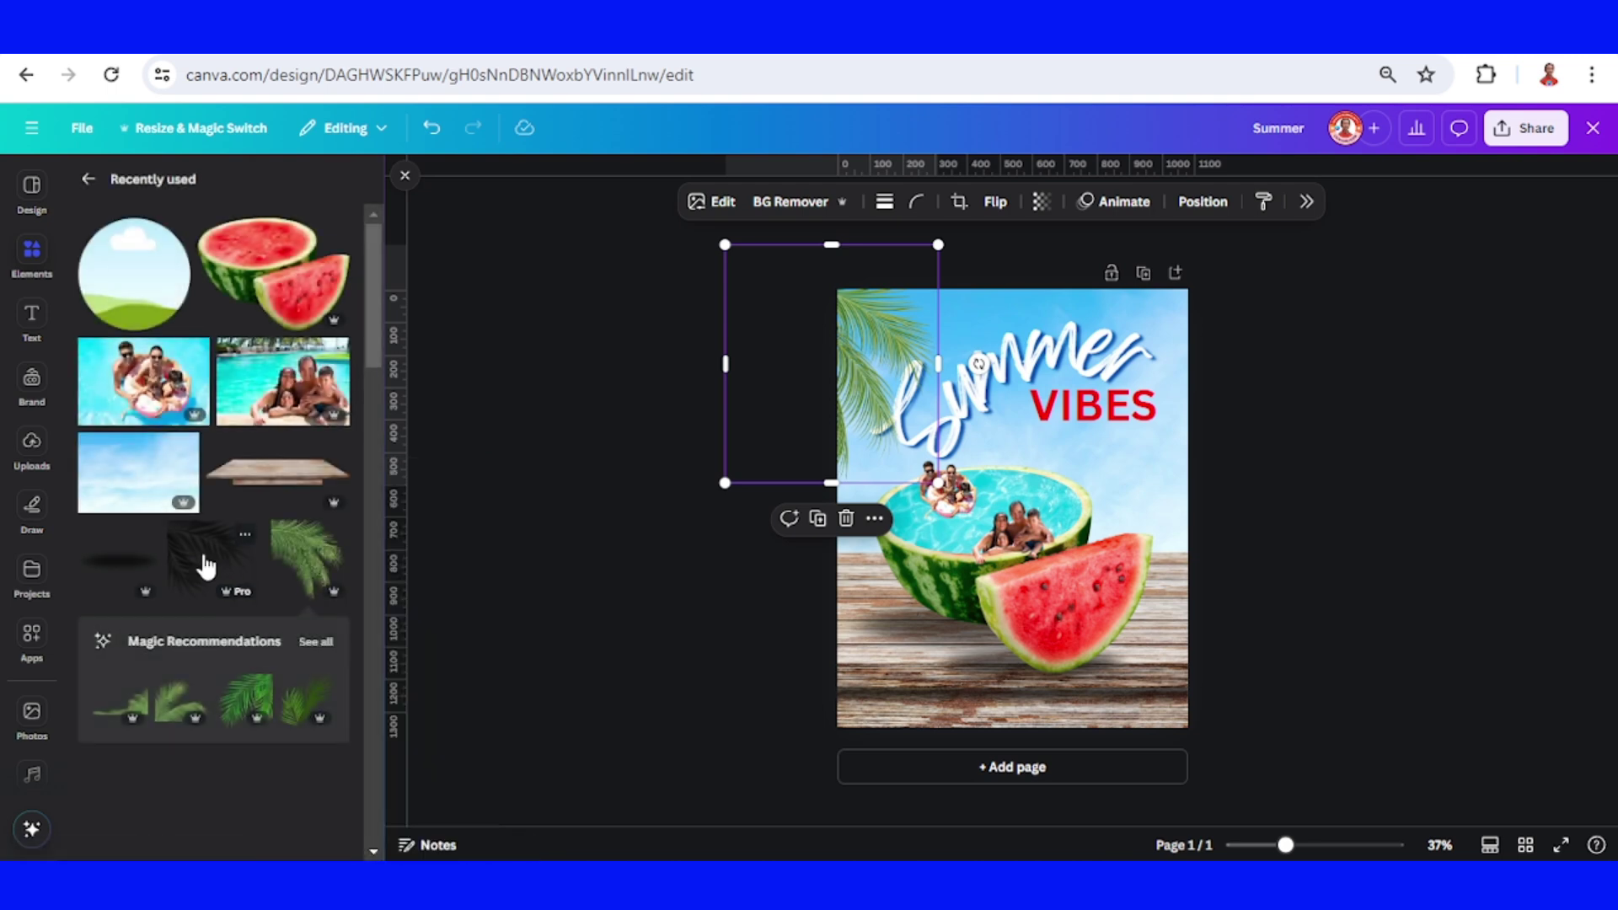
pyautogui.click(204, 556)
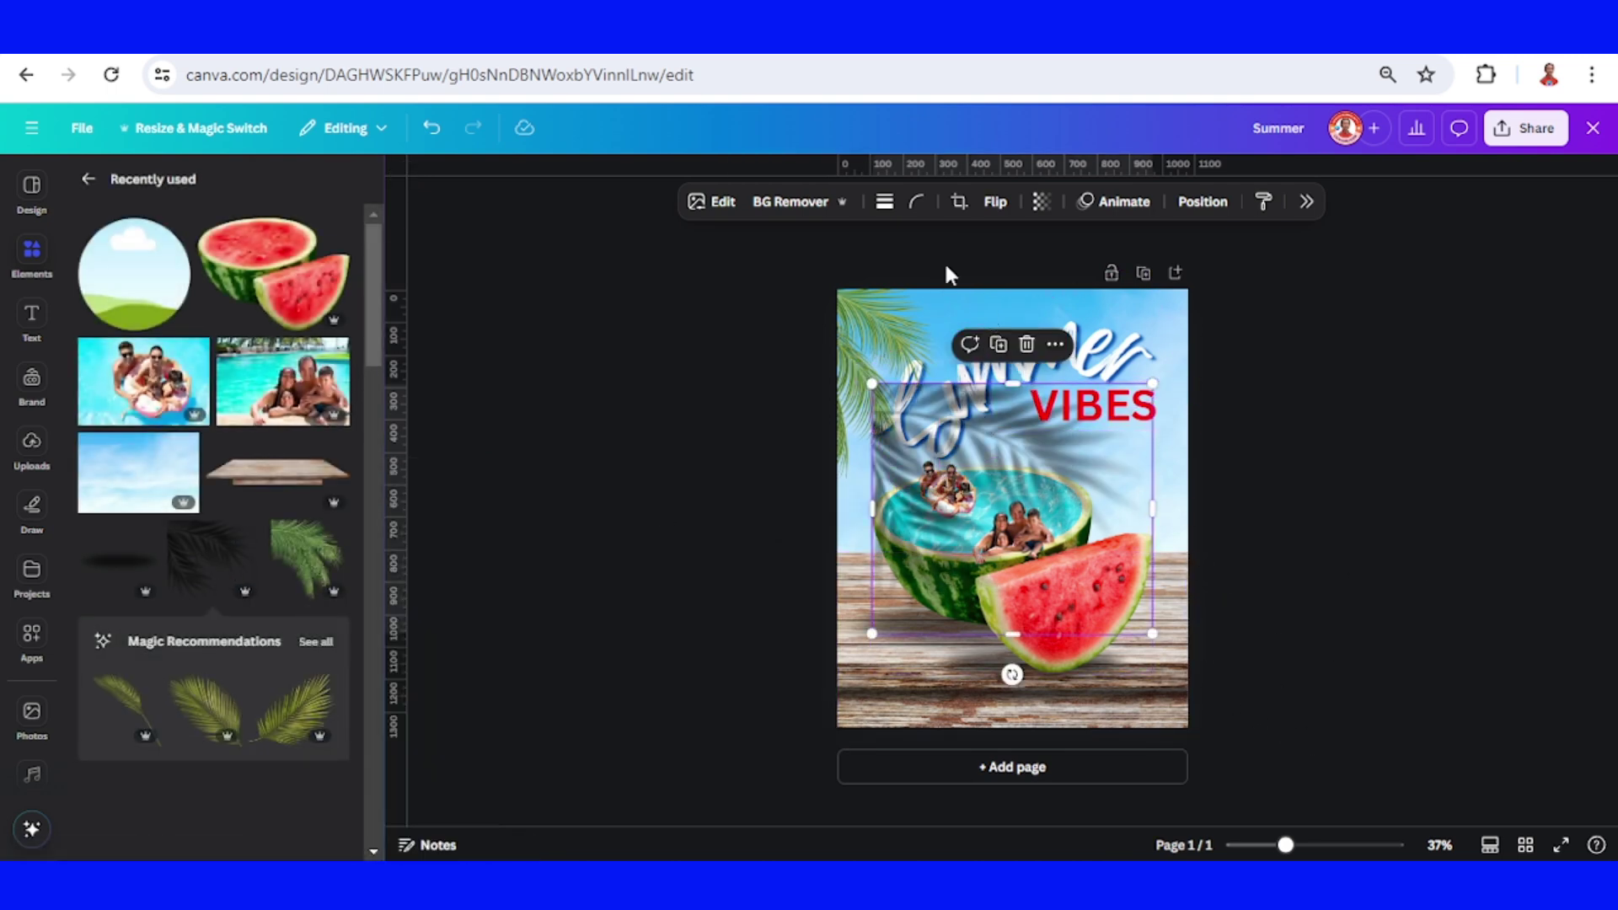
pyautogui.click(995, 202)
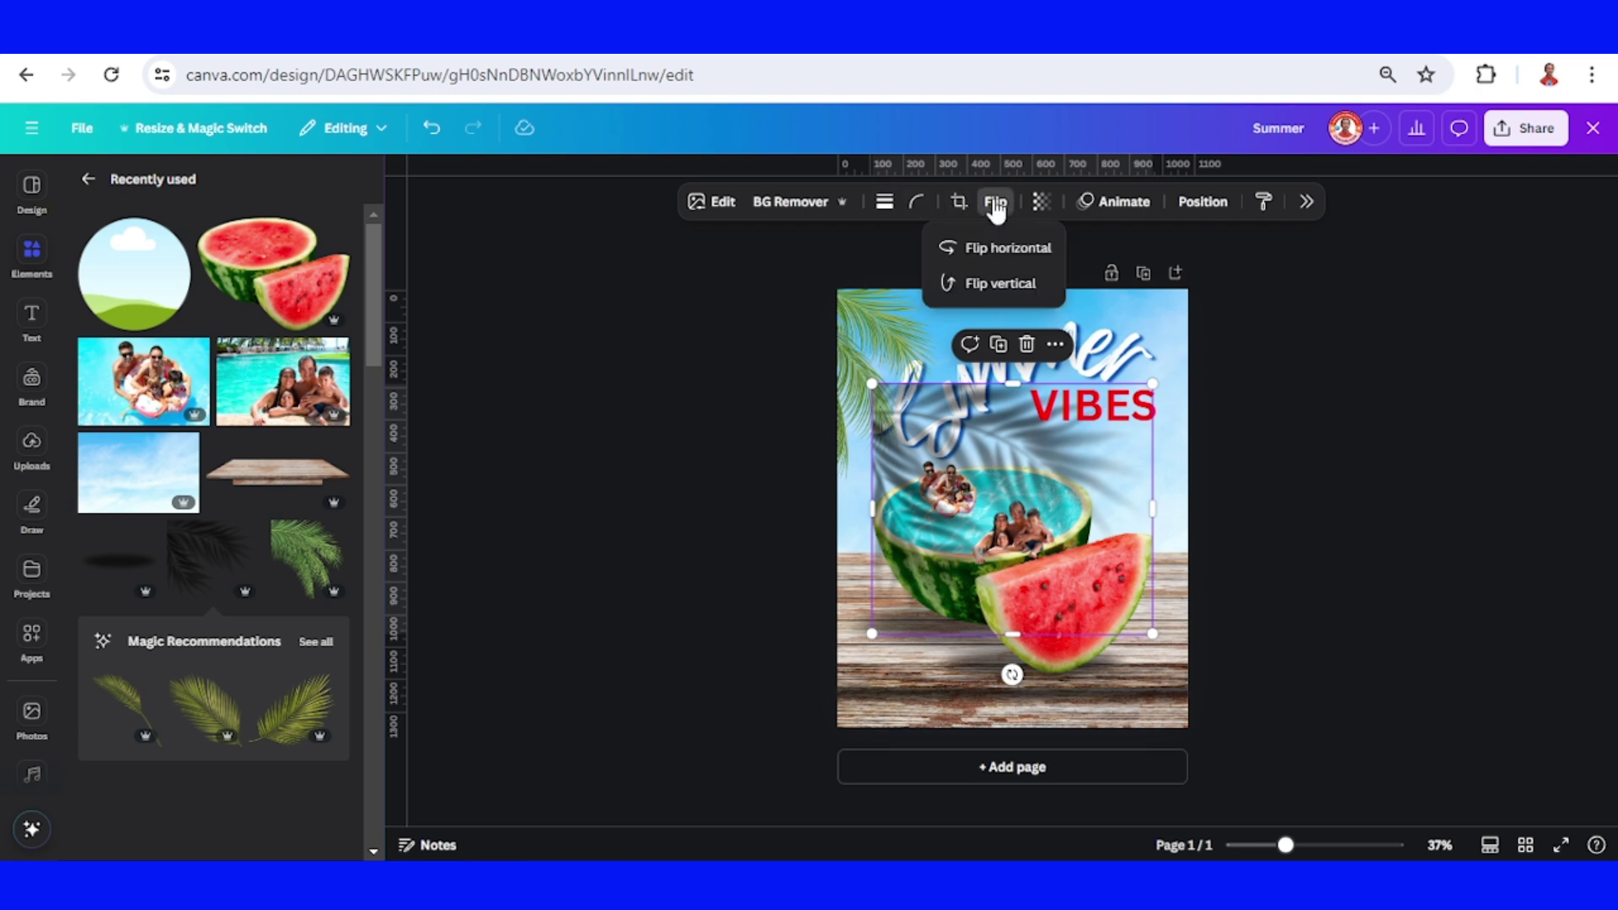
pyautogui.click(1003, 247)
# Move, rotate and enlarge the palm shadow across the lower-right deck and watermelon
pyautogui.scroll(5, 1289, 548)
pyautogui.moveTo(1289, 549); pyautogui.dragTo(1365, 657)
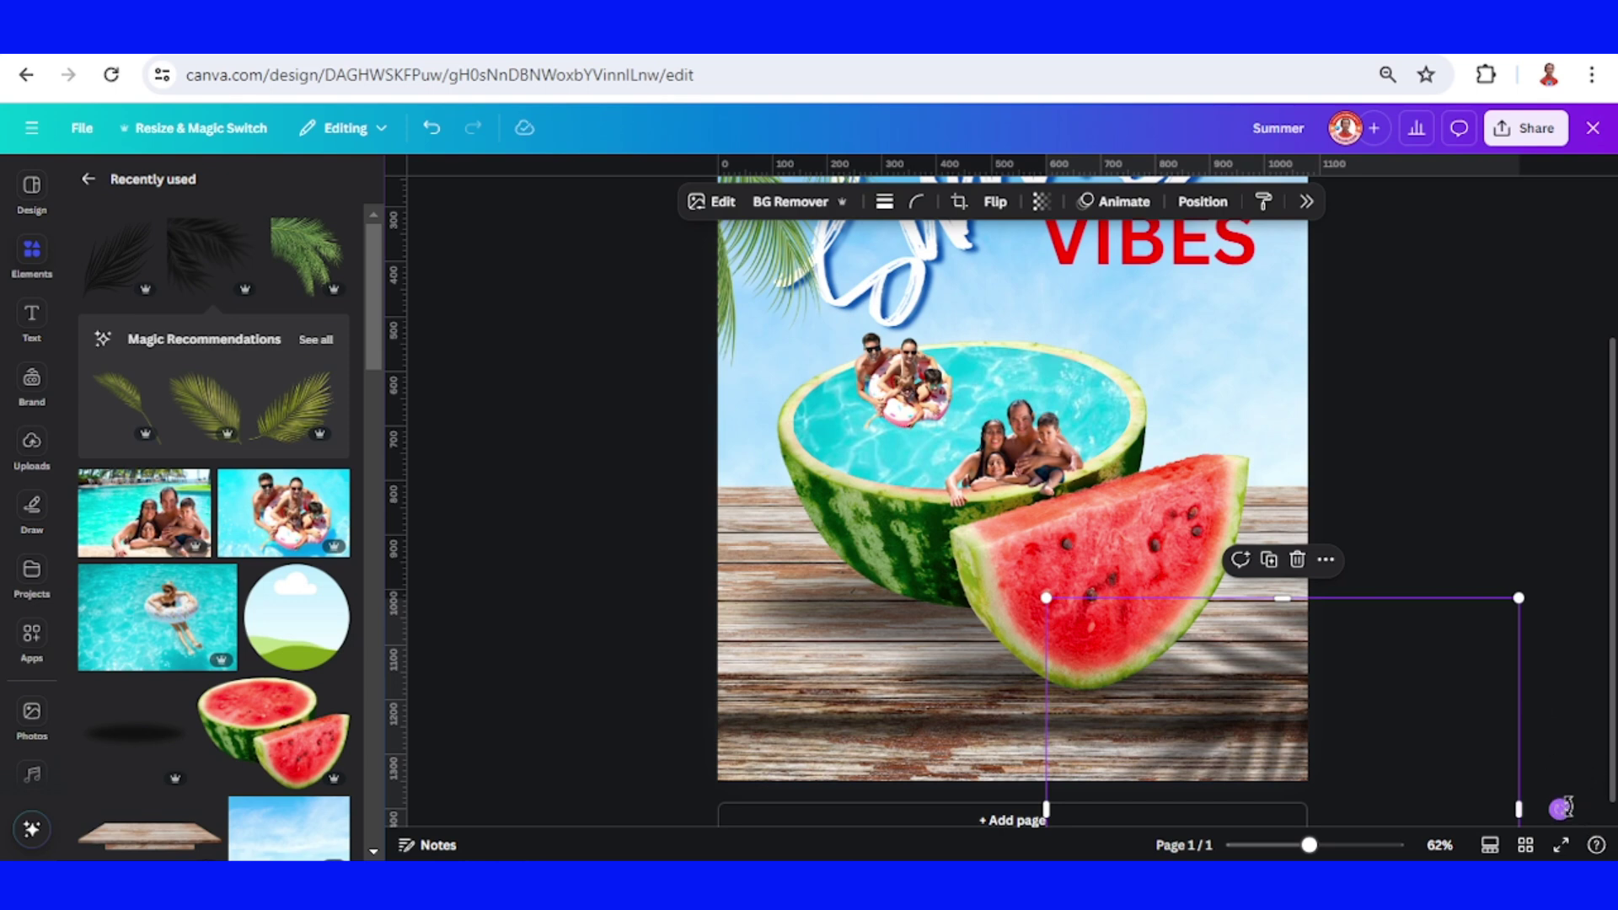
pyautogui.moveTo(1561, 809); pyautogui.dragTo(1057, 648)
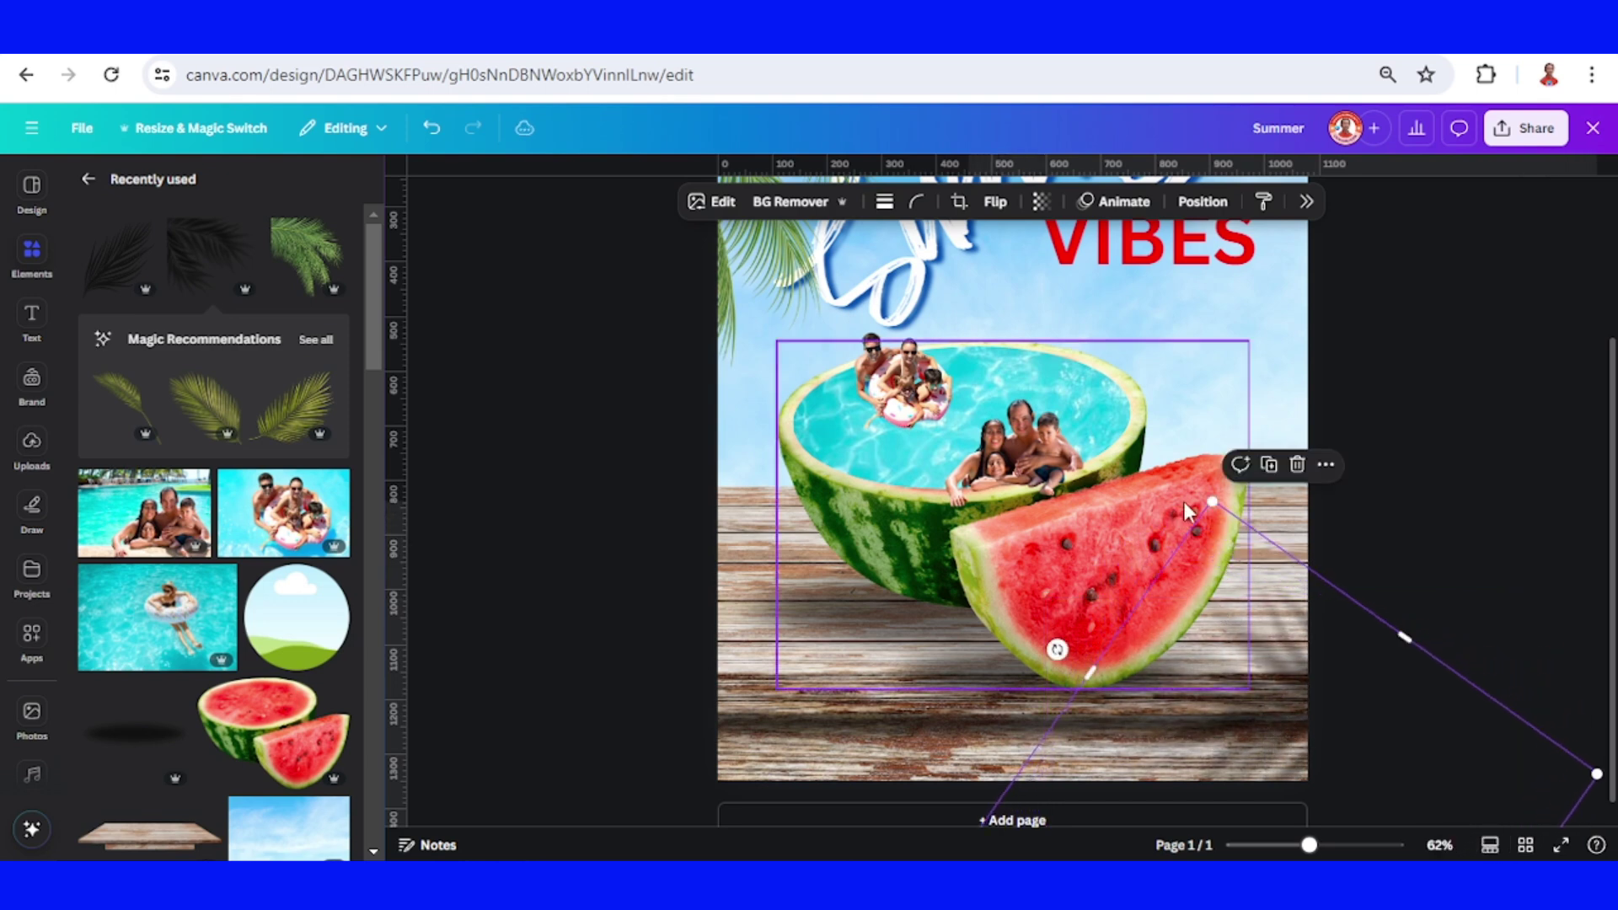
pyautogui.moveTo(1210, 503); pyautogui.dragTo(1193, 418)
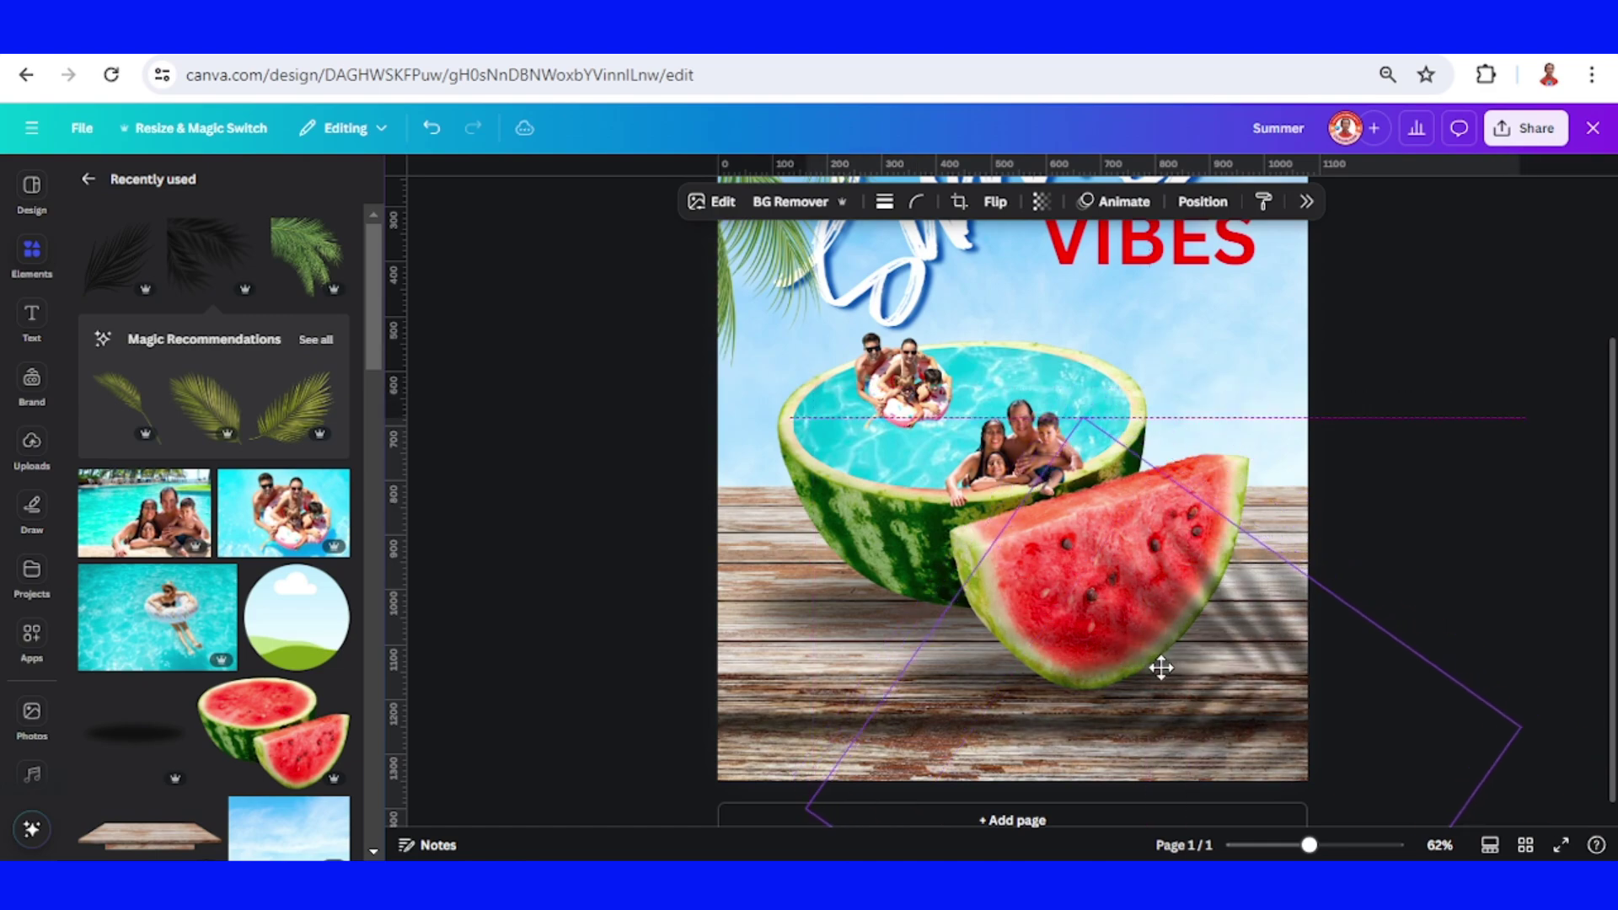